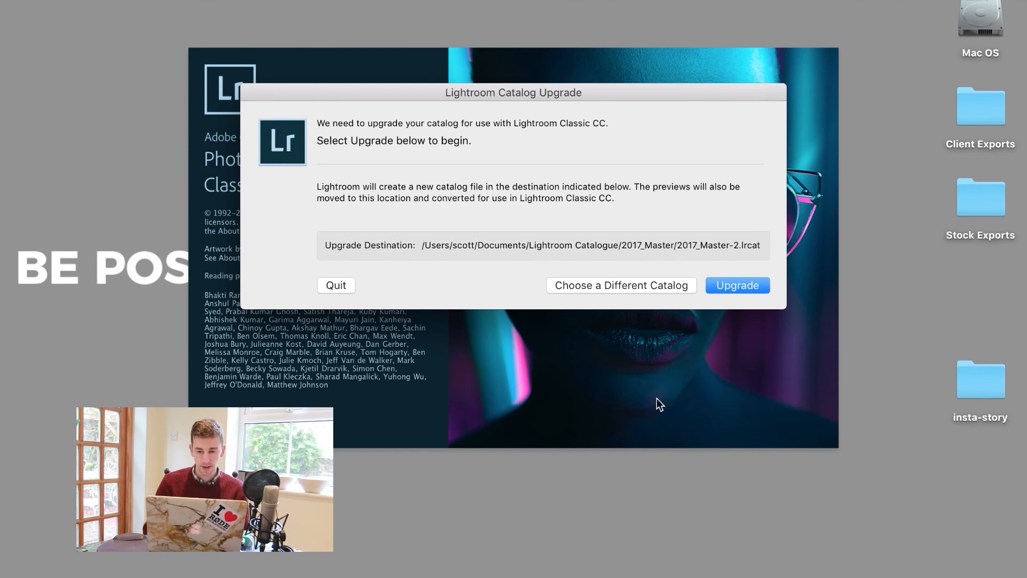
Step: Upgrade the existing catalog for Lightroom Classic CC and dismiss the welcome screen
left_click(735, 281)
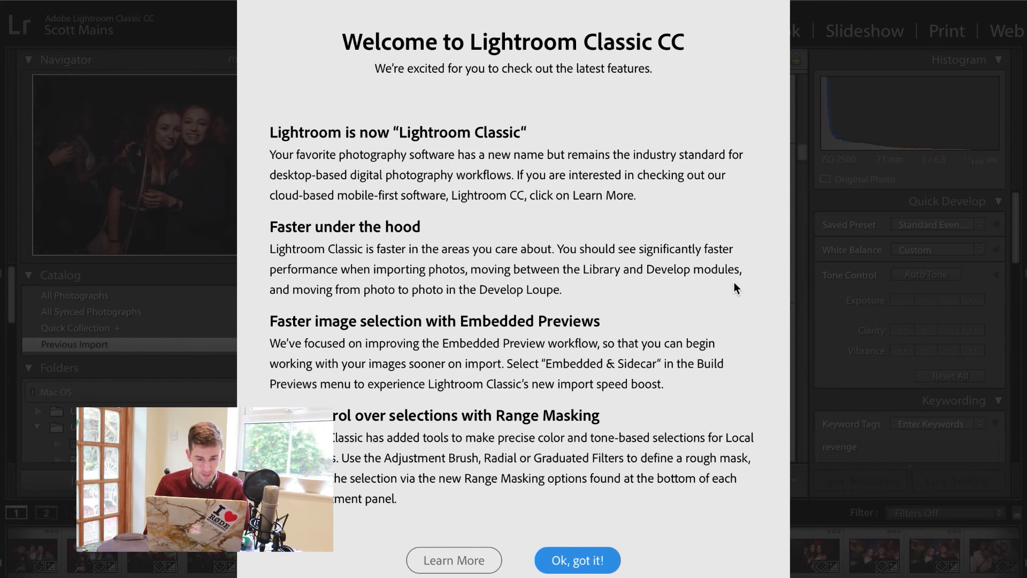
left_click(580, 560)
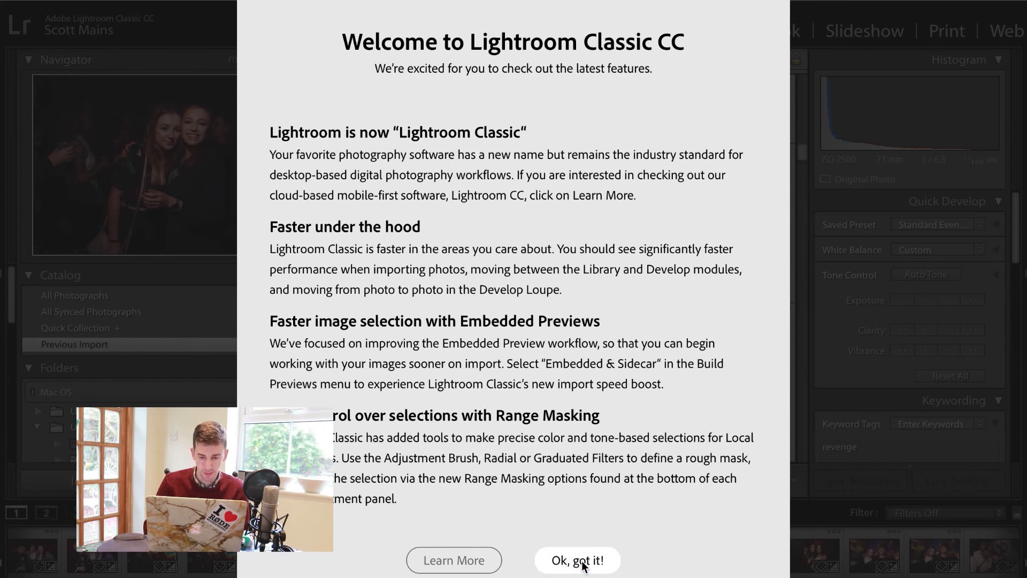
Step: Give photos 1, 4 and 6 of the previous import a one-star rating
scroll(407, 291, "up", 20)
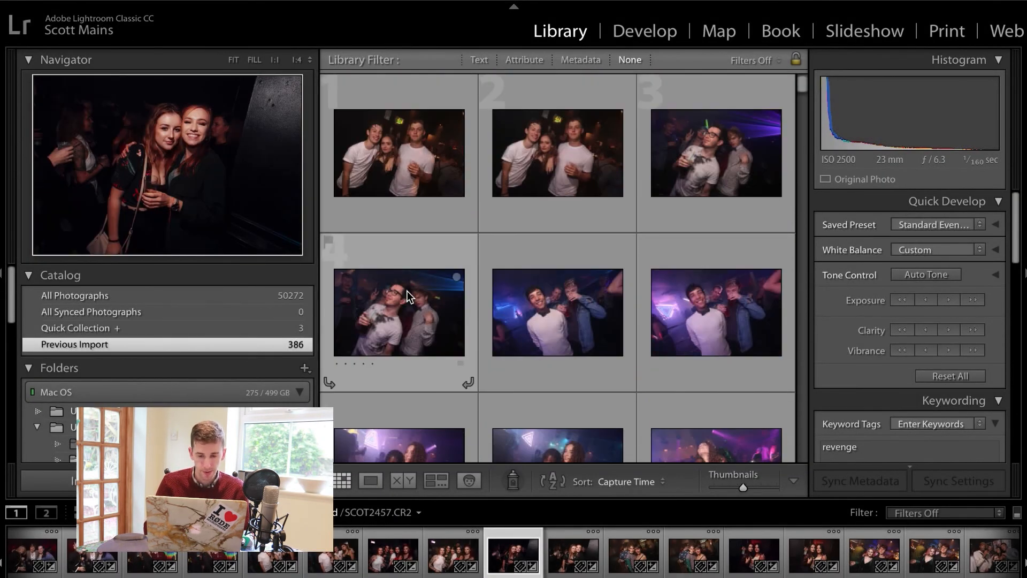
left_click(398, 125)
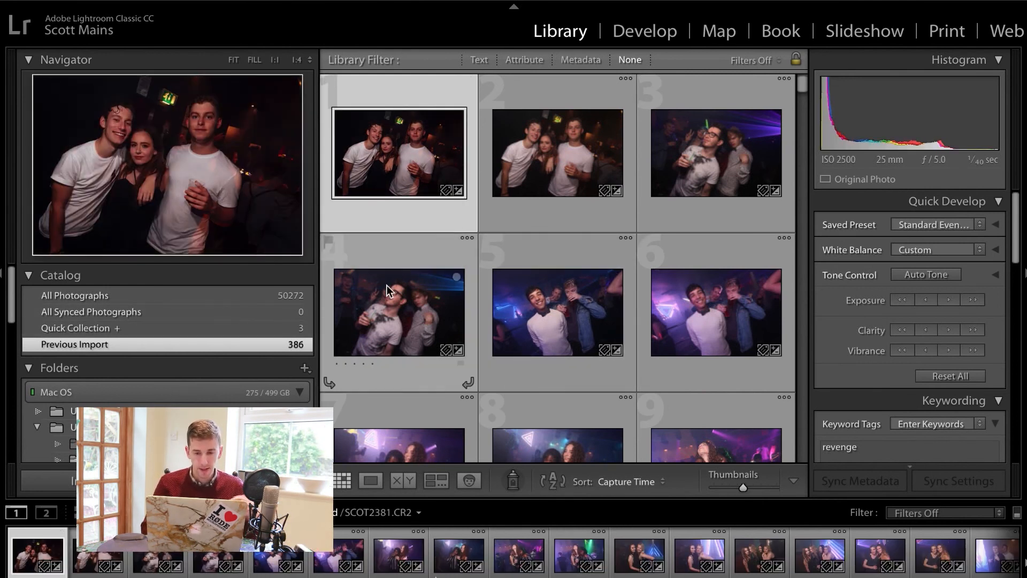
mouse_move(387, 285)
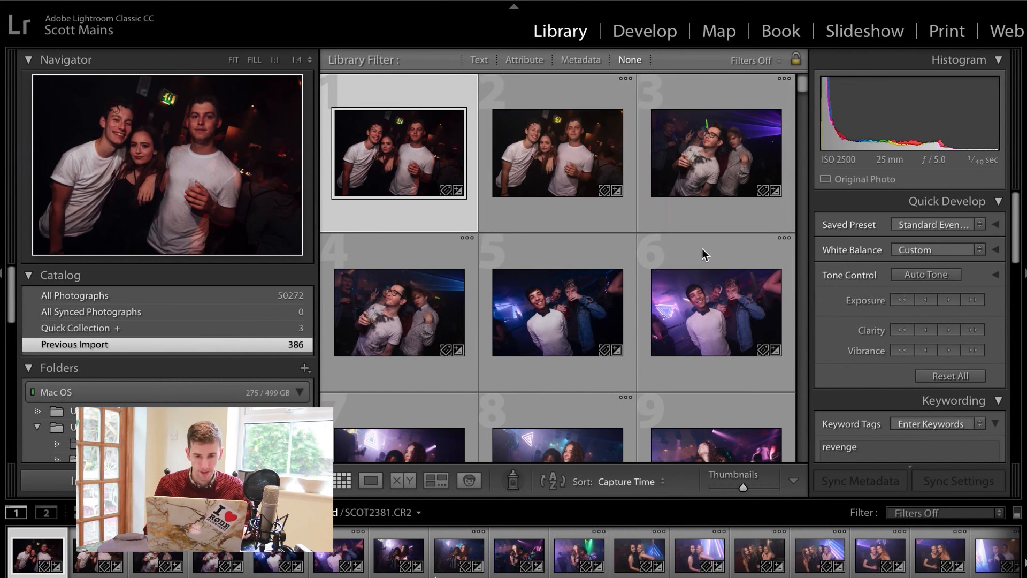
key("1")
key("Down")
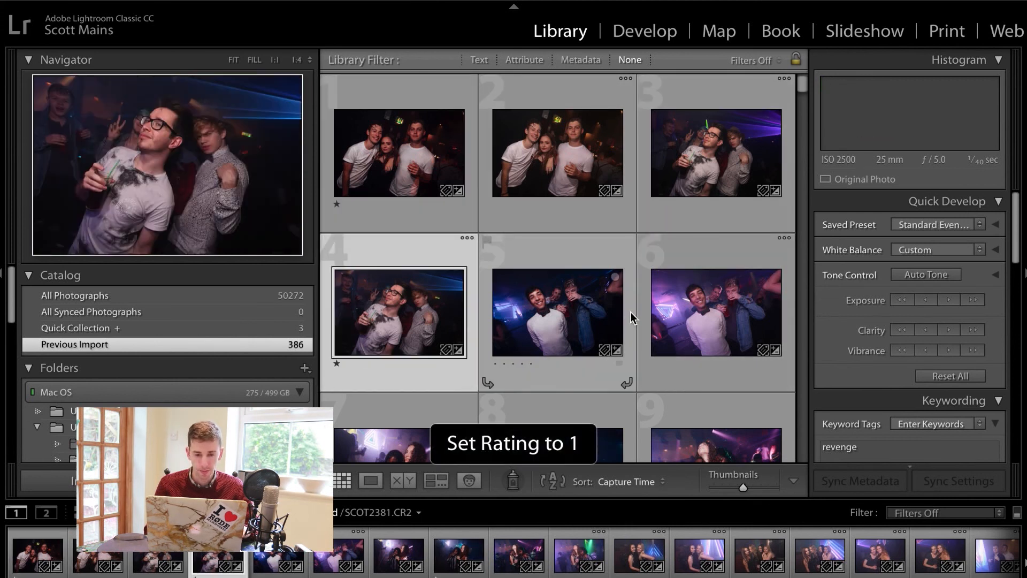
scroll(631, 313, "down", 1)
left_click(736, 214)
key("1")
Step: Rate photos 8 and 10 in the grid with one star
scroll(706, 279, "down", 5)
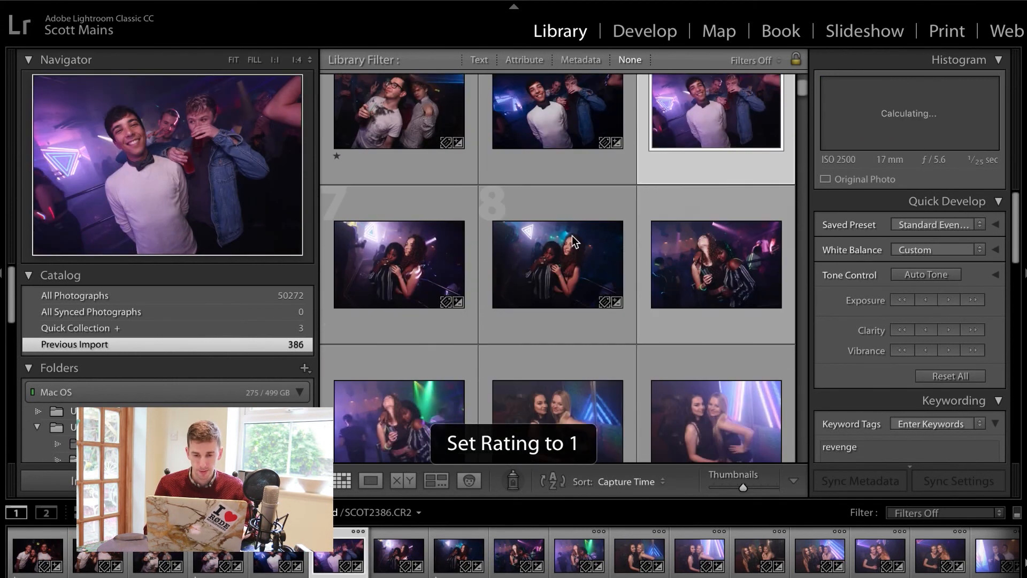
left_click(556, 264)
key("1")
scroll(556, 266, "down", 2)
scroll(554, 262, "down", 2)
left_click(426, 292)
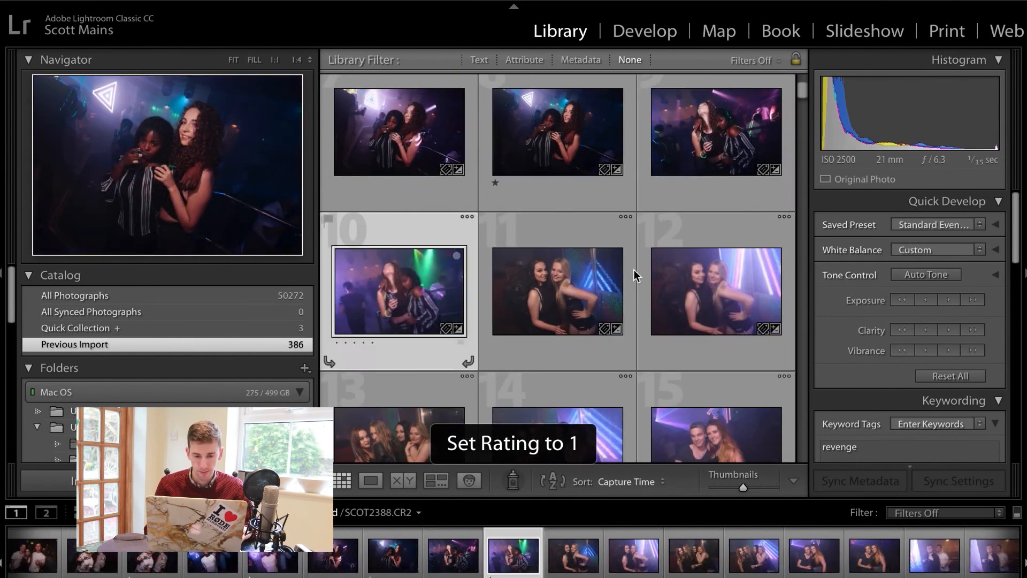
key("1")
Step: Rate photos 12, 14 and 16 in the grid with one star
left_click(688, 282)
scroll(688, 283, "down", 2)
key("1")
left_click(605, 326)
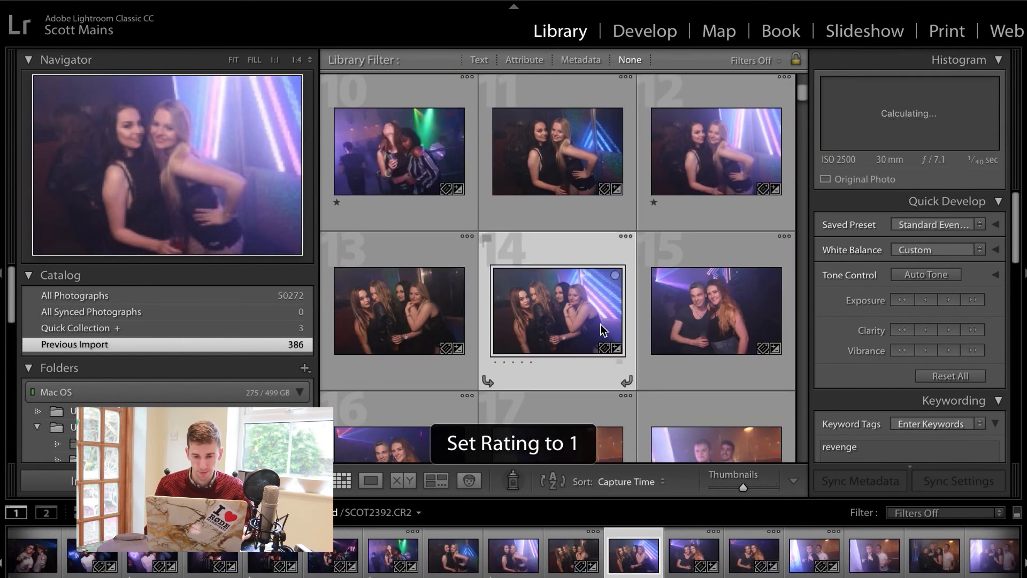
scroll(509, 328, "down", 2)
key("1")
left_click(397, 364)
key("1")
Step: Rate photos 18 and 19 in the grid with one star
scroll(729, 330, "down", 2)
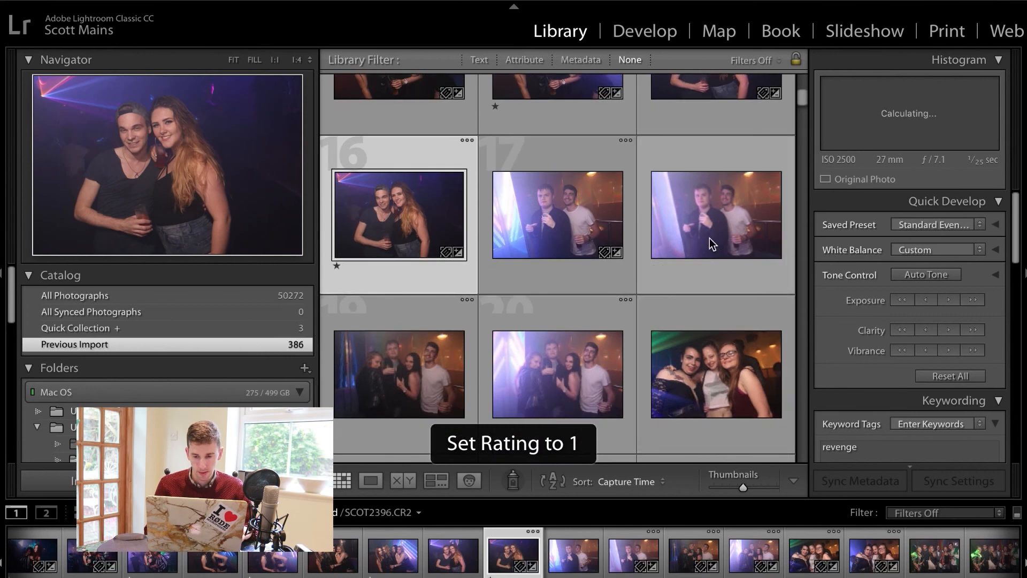
left_click(694, 264)
key("1")
left_click(413, 389)
scroll(413, 389, "down", 2)
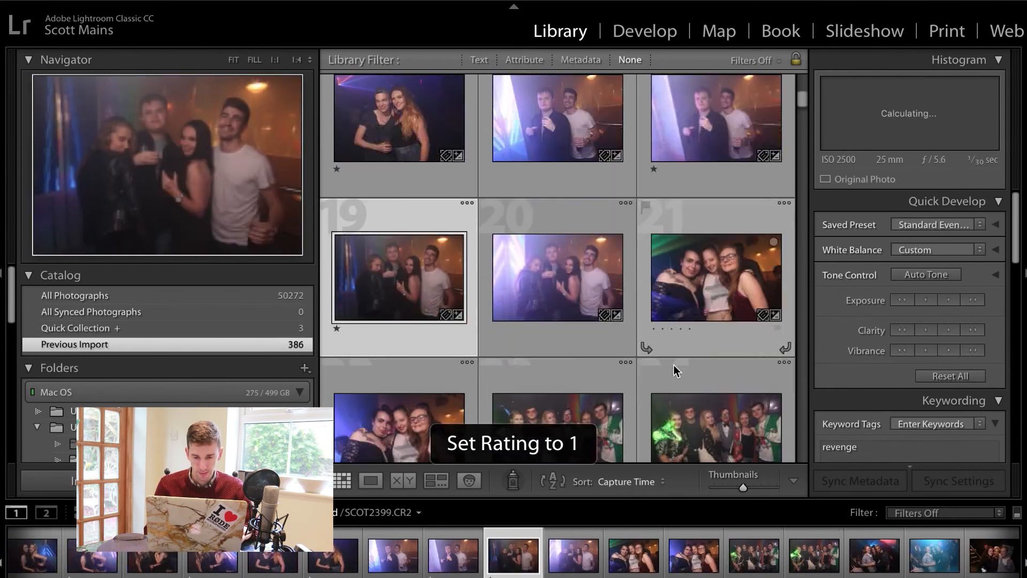
key("1")
Step: Rate photos 22, 24 and 25 in the grid with one star
left_click(428, 378)
key("1")
left_click(716, 383)
scroll(716, 382, "down", 2)
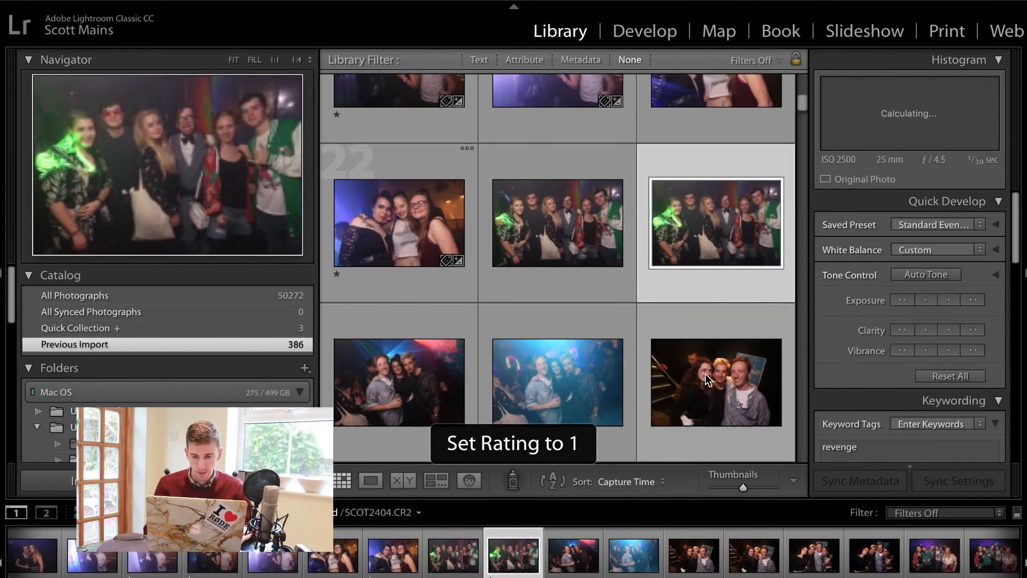
key("1")
left_click(373, 370)
key("1")
Step: Rate photos 28, 30 and 32 in the grid with one star
scroll(680, 394, "down", 2)
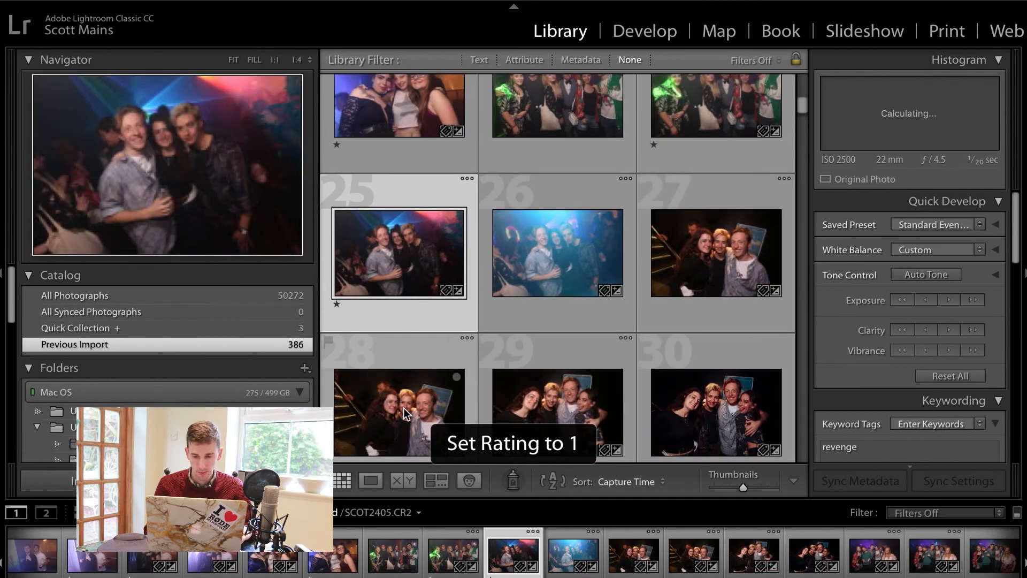
left_click(737, 370)
key("1")
scroll(736, 365, "down", 2)
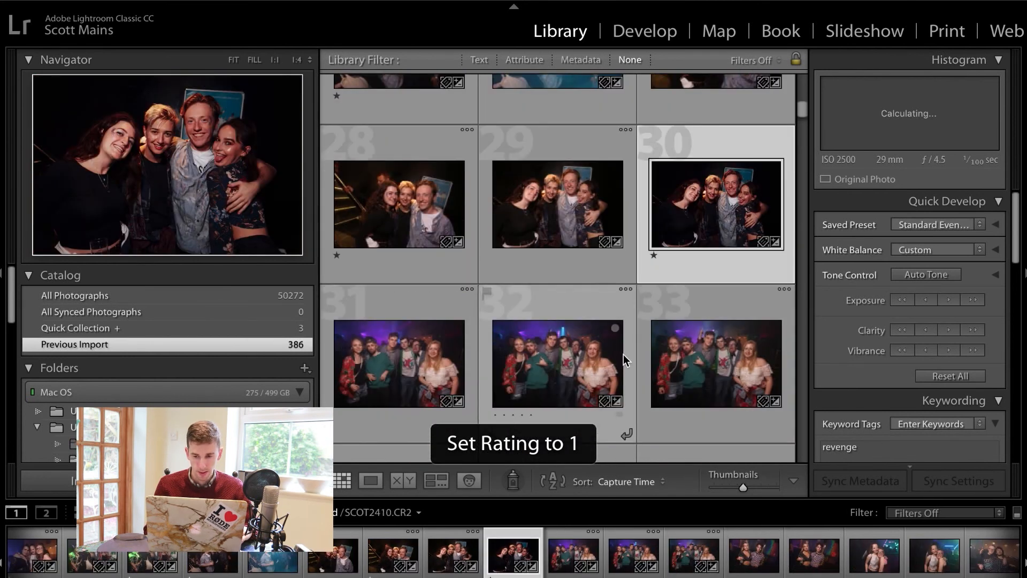
left_click(588, 360)
Step: Rate photos 35, 37 and 39 in the grid with one star
scroll(549, 358, "down", 2)
left_click(540, 357)
scroll(529, 356, "down", 2)
left_click(414, 371)
left_click(717, 364)
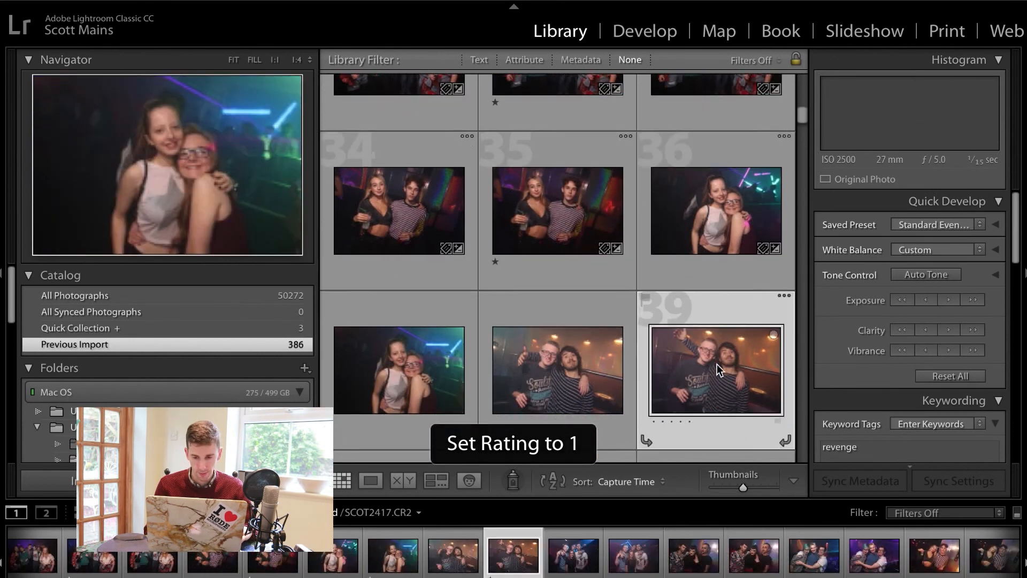
Step: Rate photos 41 and 43 in the grid with one star
scroll(716, 364, "down", 2)
left_click(571, 357)
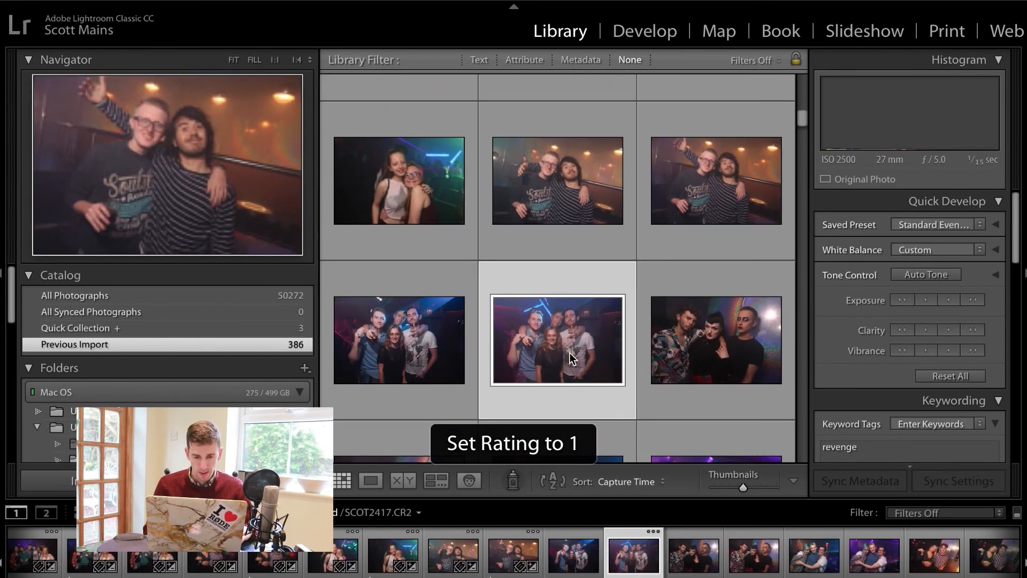
key("1")
scroll(570, 352, "down", 2)
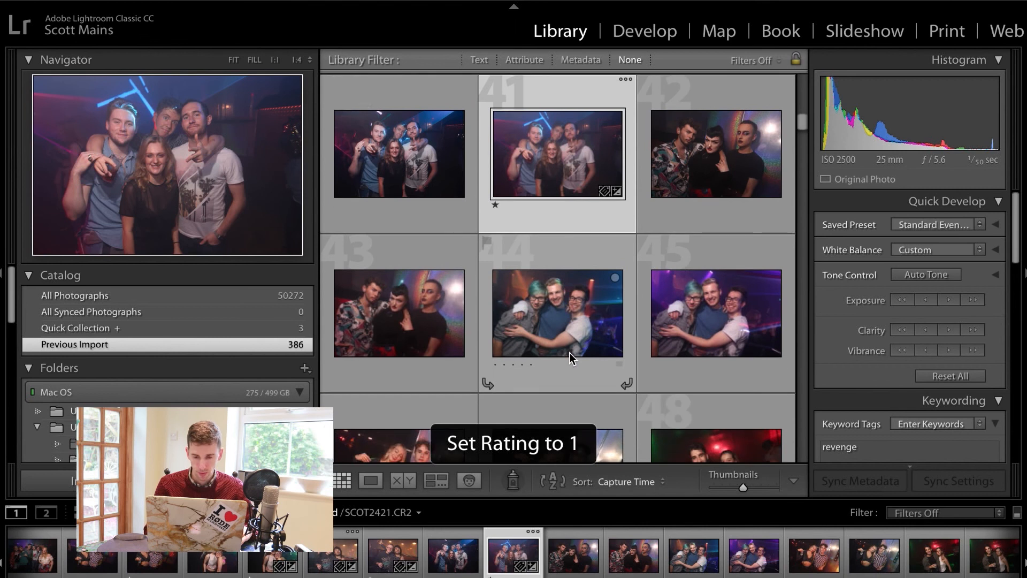
left_click(408, 324)
key("1")
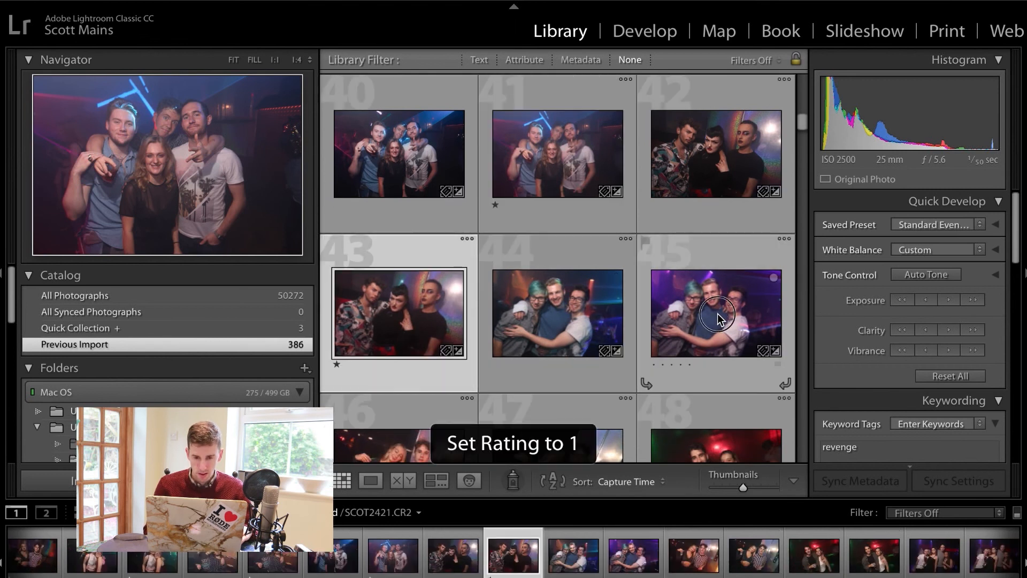
Step: Rate photos 45, 47 and 49 in the grid with one star
left_click(720, 319)
key("1")
scroll(718, 315, "down", 2)
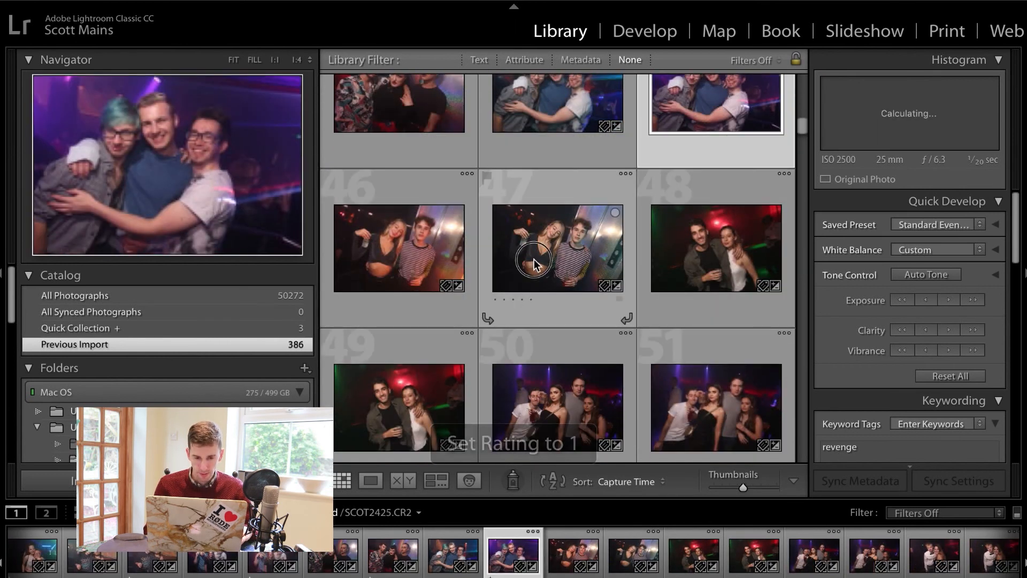
left_click(534, 261)
key("1")
scroll(524, 254, "down", 2)
left_click(402, 306)
key("1")
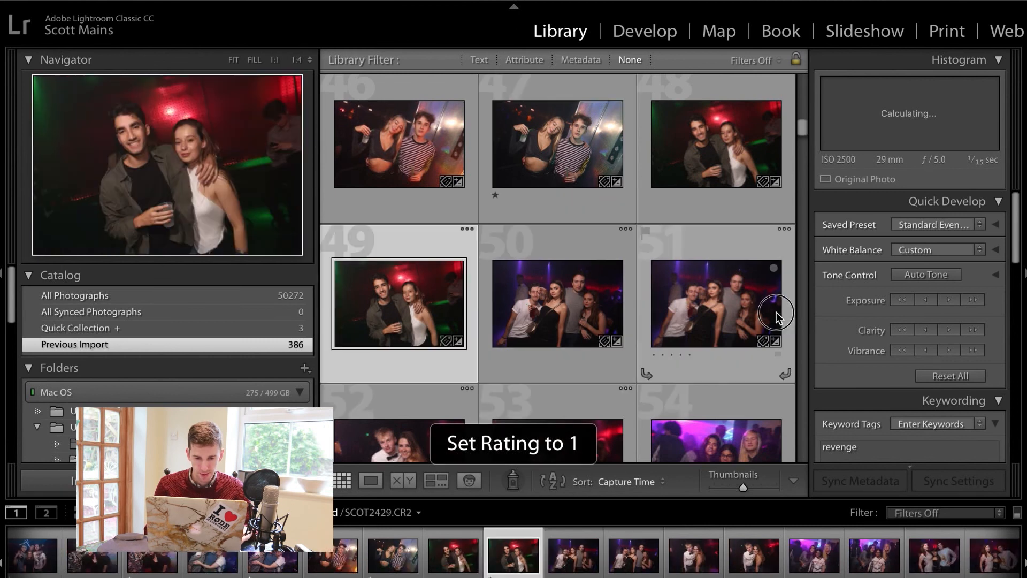
Step: Rate photos 51, 53 and 55 in the grid with one star
left_click(777, 312)
key("1")
scroll(777, 312, "down", 2)
left_click(585, 330)
key("1")
scroll(586, 330, "down", 2)
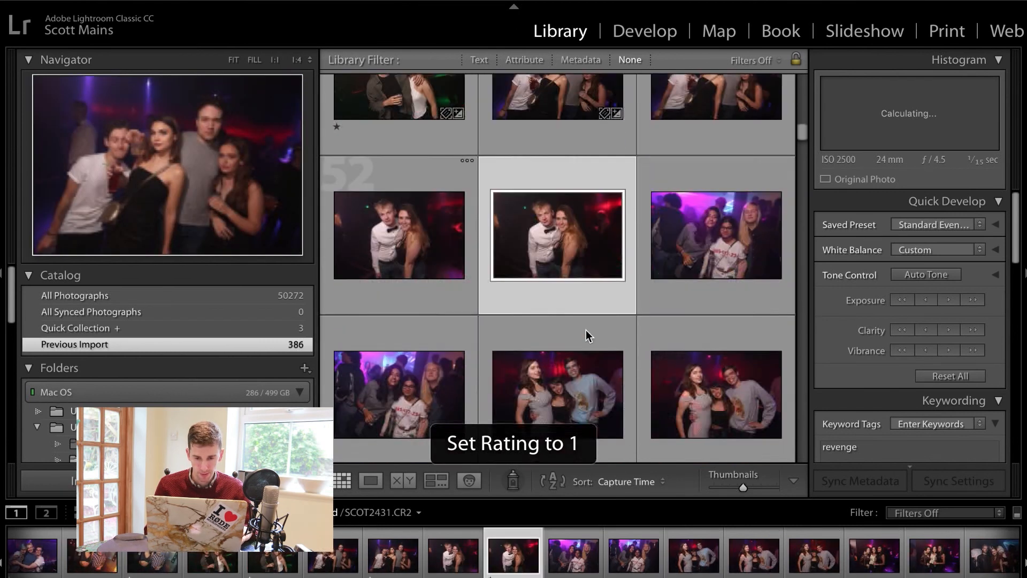
left_click(406, 348)
key("1")
Step: Rate photos 57, 58 and 60 in the grid with one star
left_click(723, 328)
key("1")
scroll(723, 328, "down", 2)
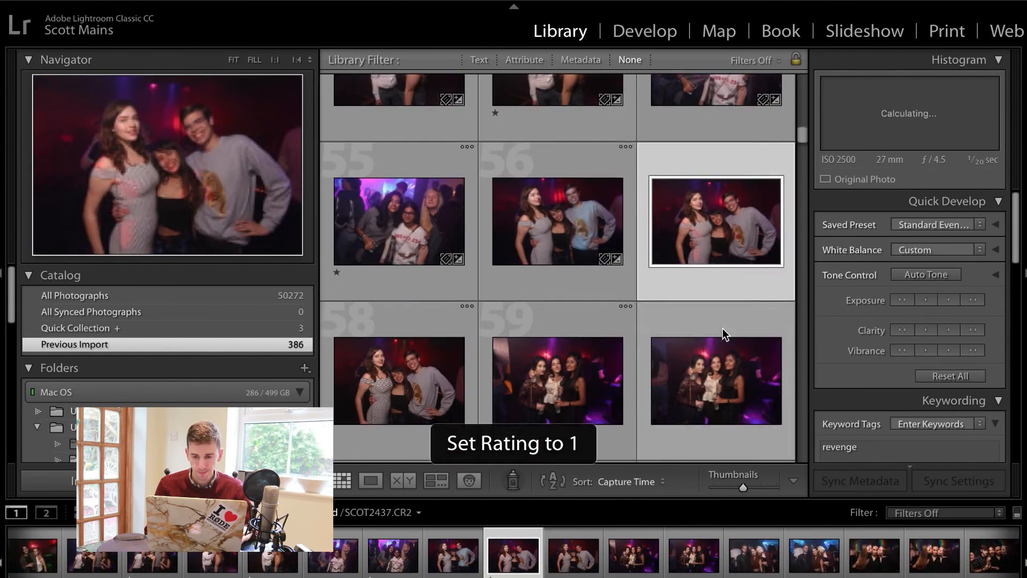
left_click(398, 353)
key("1")
left_click(670, 367)
key("1")
Step: Rate photos 62 and 64 in the grid with one star
scroll(669, 367, "down", 2)
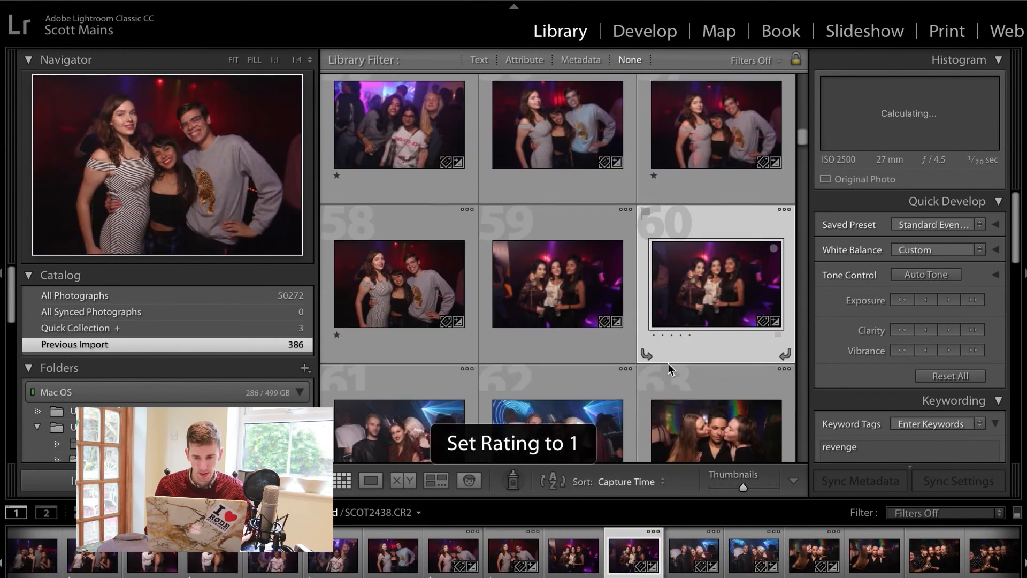
left_click(576, 373)
key("1")
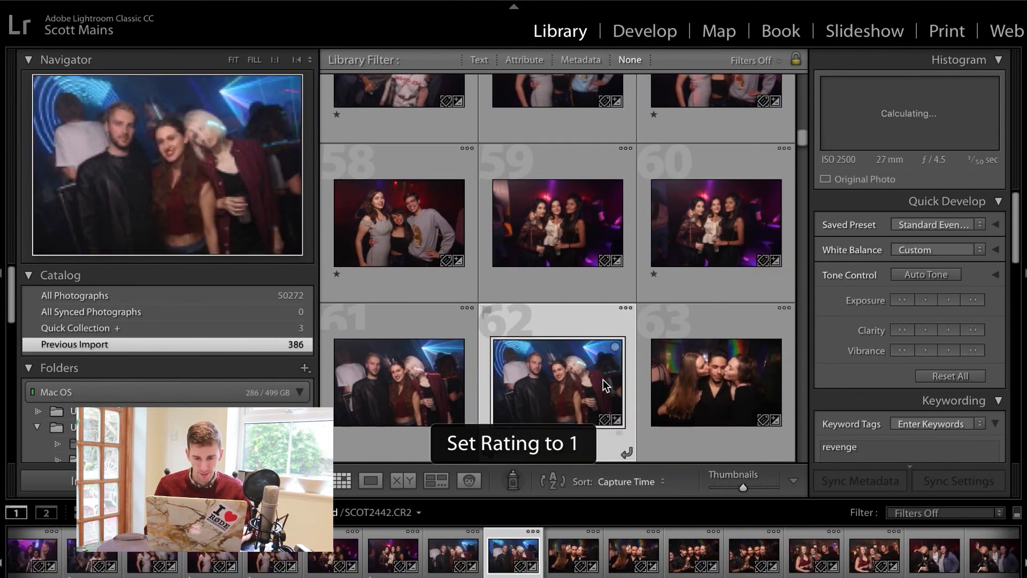
scroll(604, 382, "down", 2)
left_click(407, 375)
key("1")
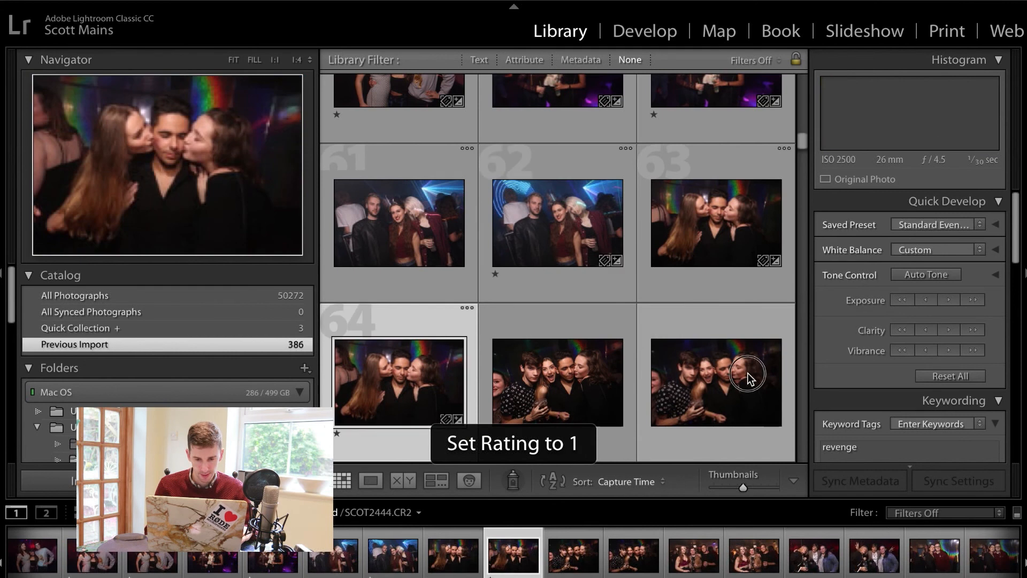
Step: Rate photos 66, 68 and 70 in the grid with one star
left_click(747, 373)
scroll(747, 374, "down", 2)
scroll(747, 373, "down", 2)
key("1")
left_click(536, 326)
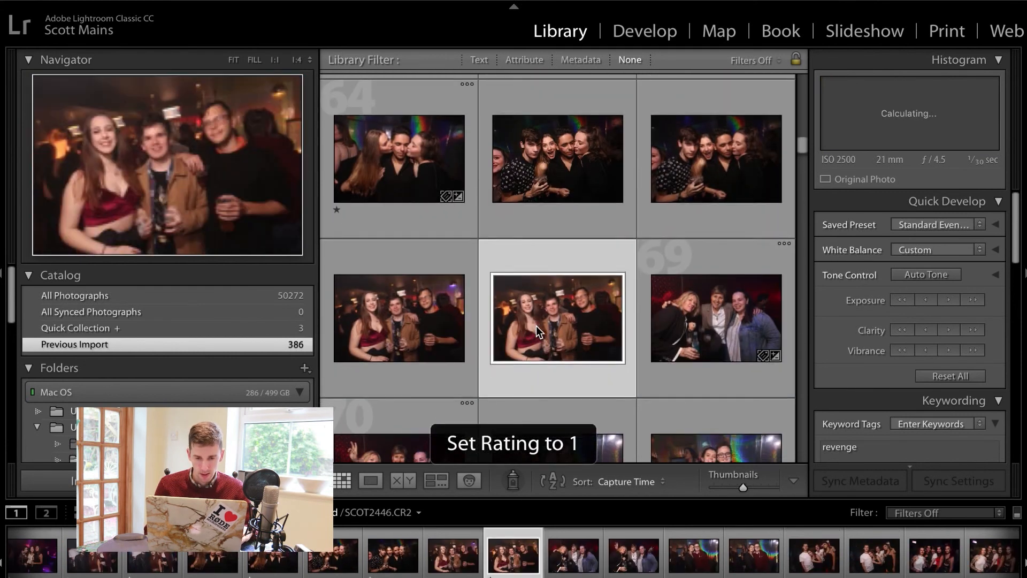
scroll(536, 326, "down", 2)
left_click(405, 325)
key("1")
Step: Rate photos 72, 74 and 76 in the grid with one star
left_click(693, 333)
scroll(692, 333, "down", 2)
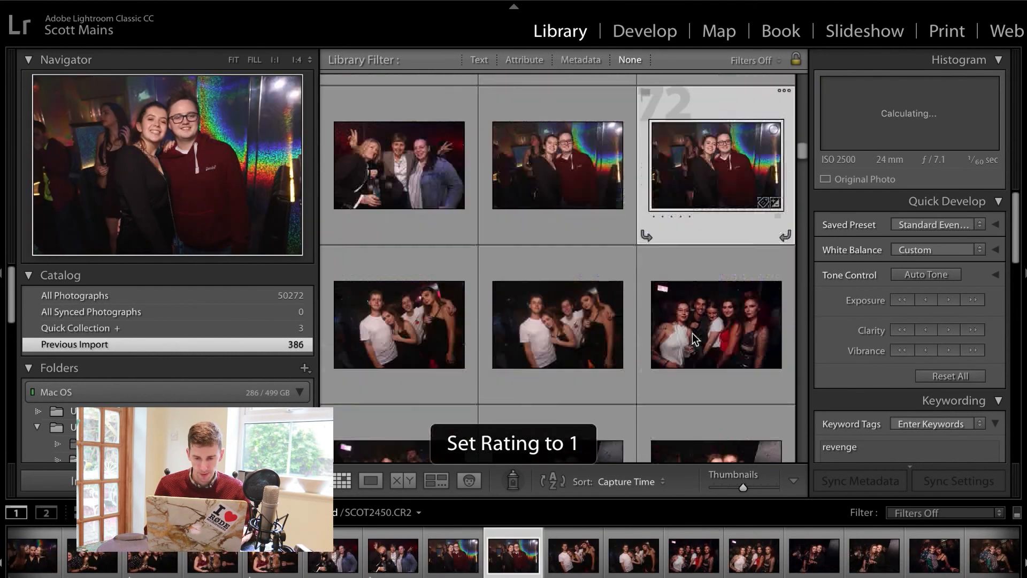
left_click(575, 325)
key("1")
scroll(574, 326, "down", 2)
left_click(405, 336)
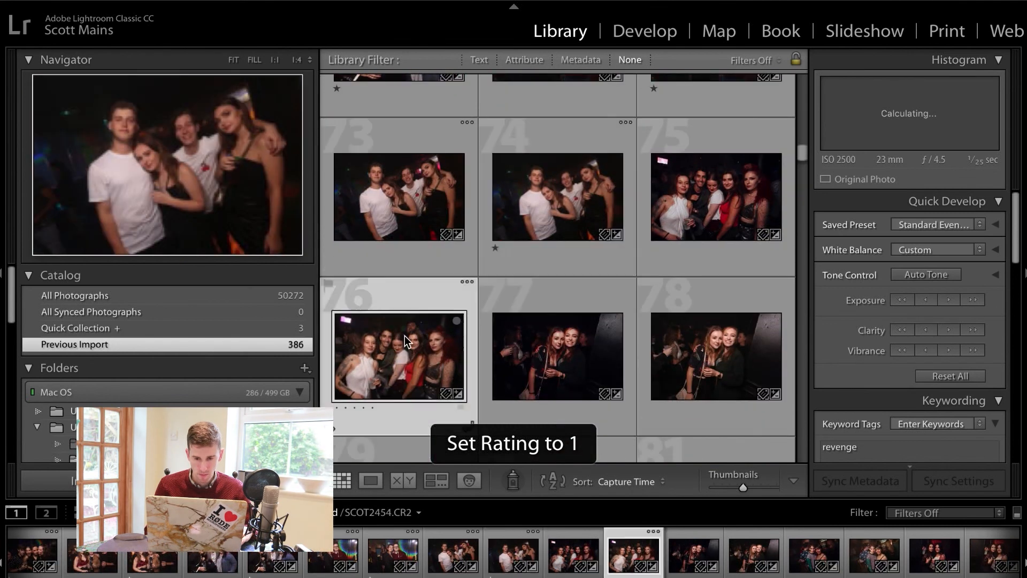
key("1")
Step: Rate photos 78, 79 and 82 in the grid with one star
left_click(710, 348)
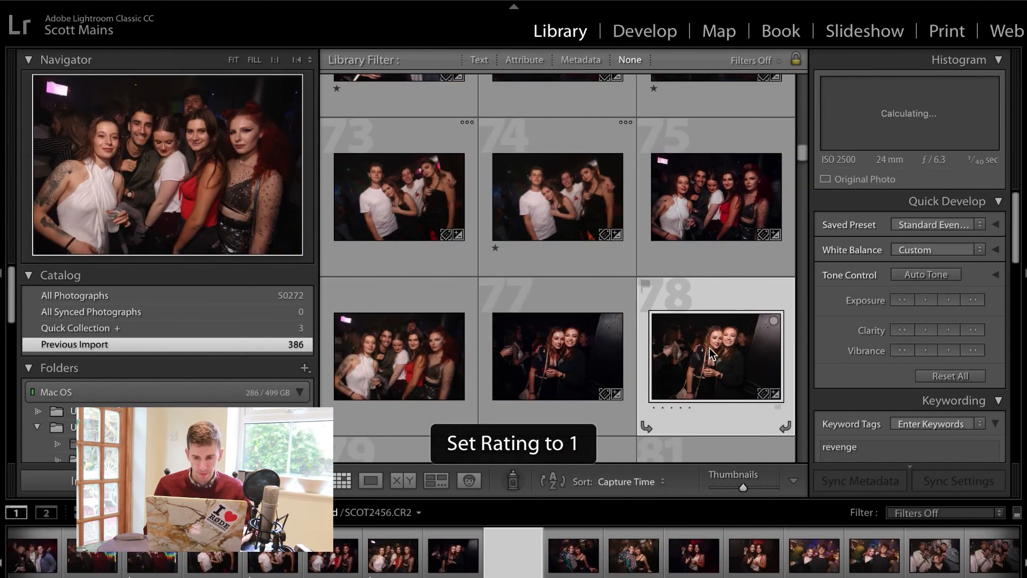
key("1")
scroll(710, 347, "down", 3)
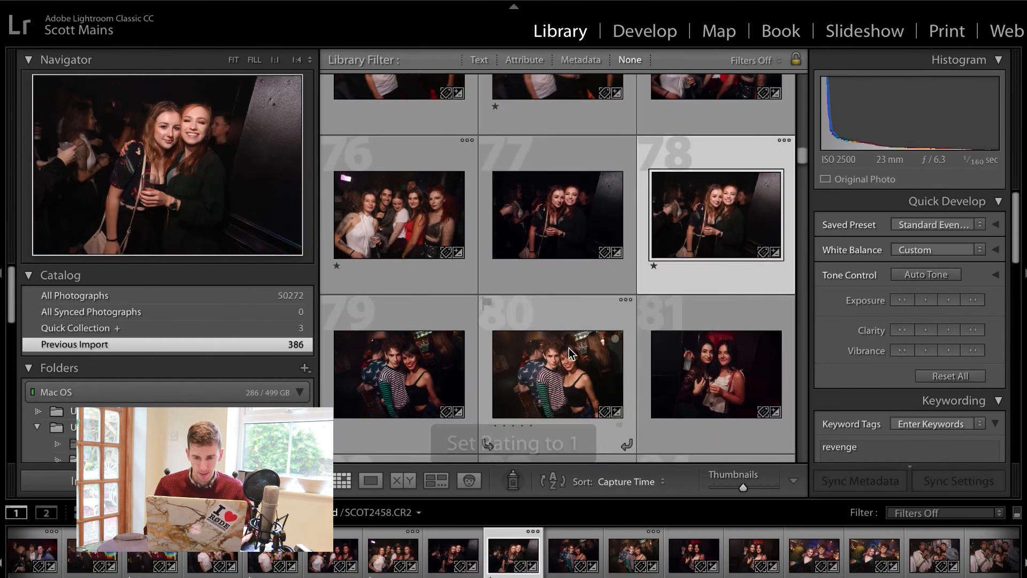
left_click(428, 377)
key("1")
scroll(680, 383, "down", 3)
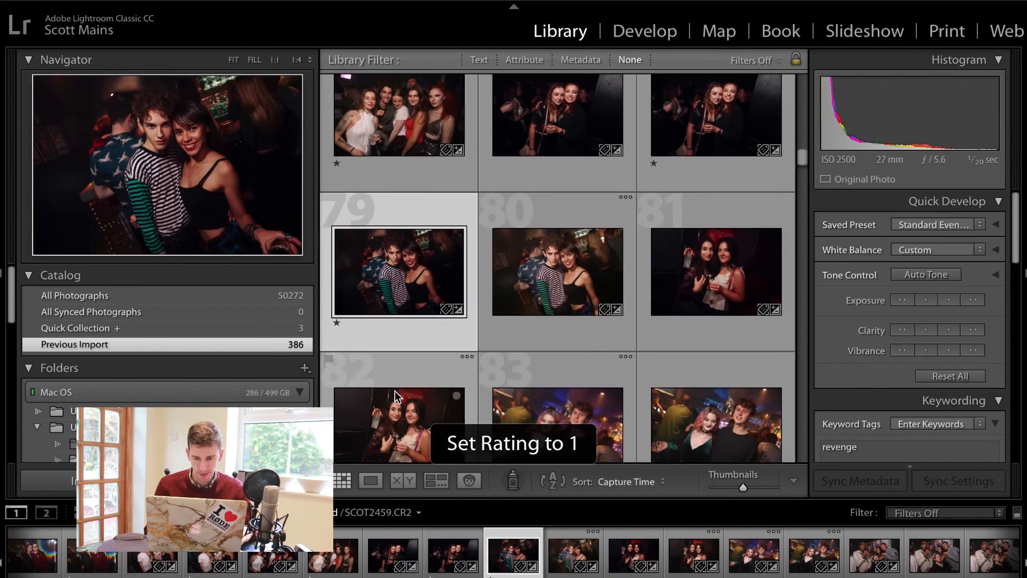
left_click(388, 397)
key("1")
Step: Rate photos 84, 86 and 89 in the grid with one star
left_click(670, 380)
key("1")
scroll(671, 380, "down", 3)
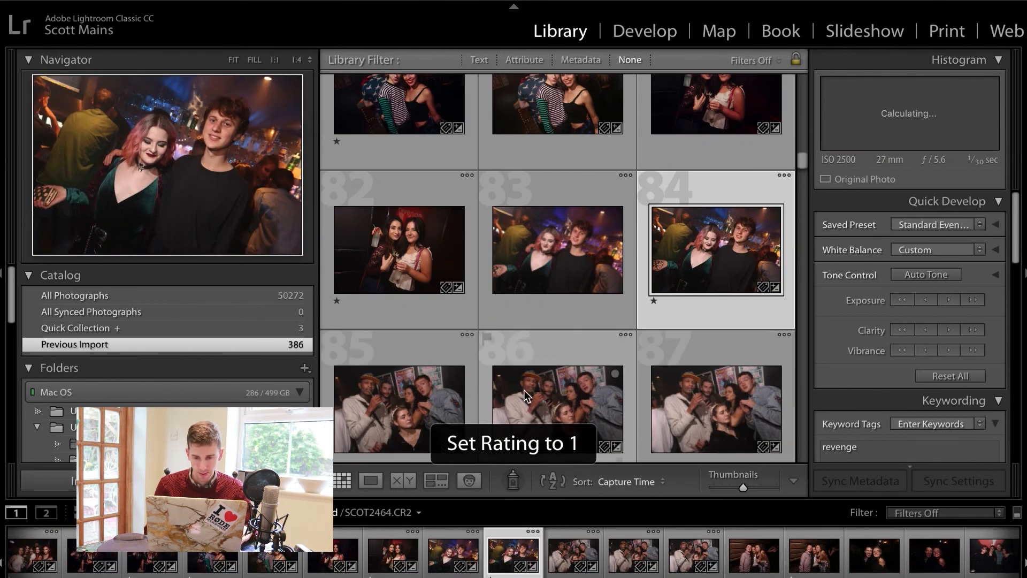
left_click(572, 398)
scroll(572, 397, "down", 3)
key("1")
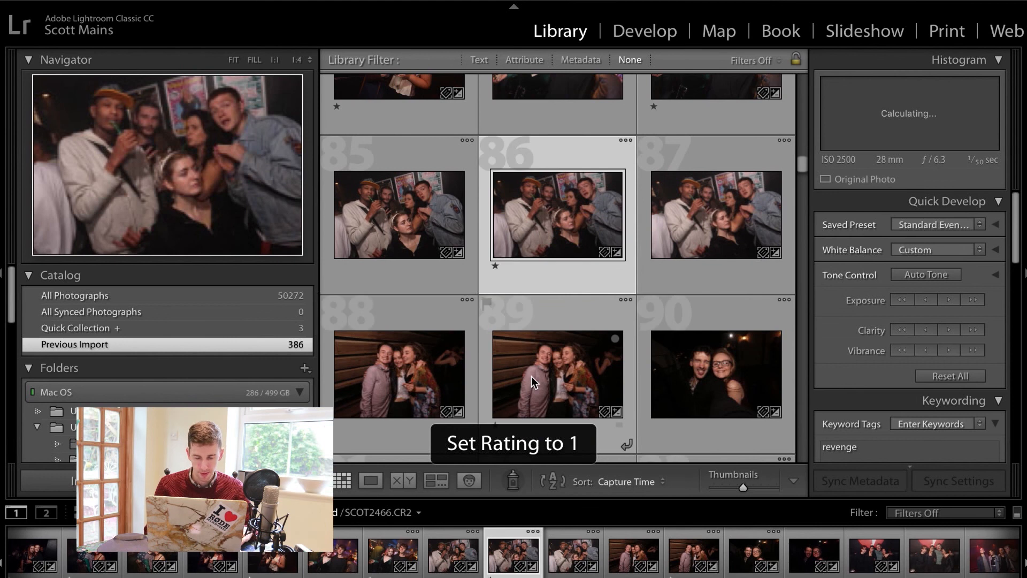
left_click(531, 377)
key("1")
Step: Rate photos 91, 93 and 95 in the grid with one star
scroll(532, 376, "down", 3)
left_click(370, 382)
key("1")
left_click(708, 392)
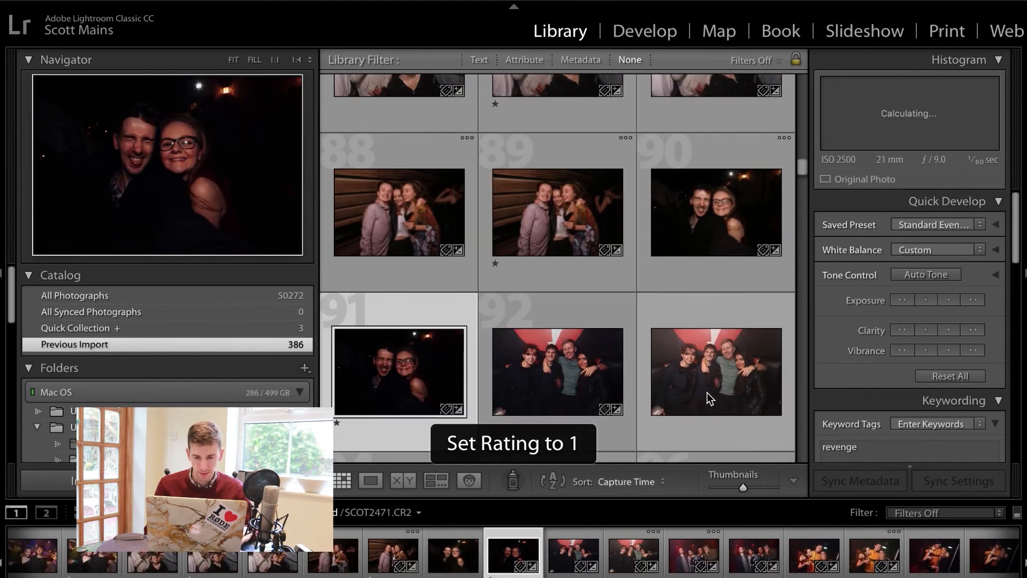
scroll(707, 392, "down", 3)
key("1")
left_click(707, 393)
left_click(575, 393)
scroll(574, 393, "down", 3)
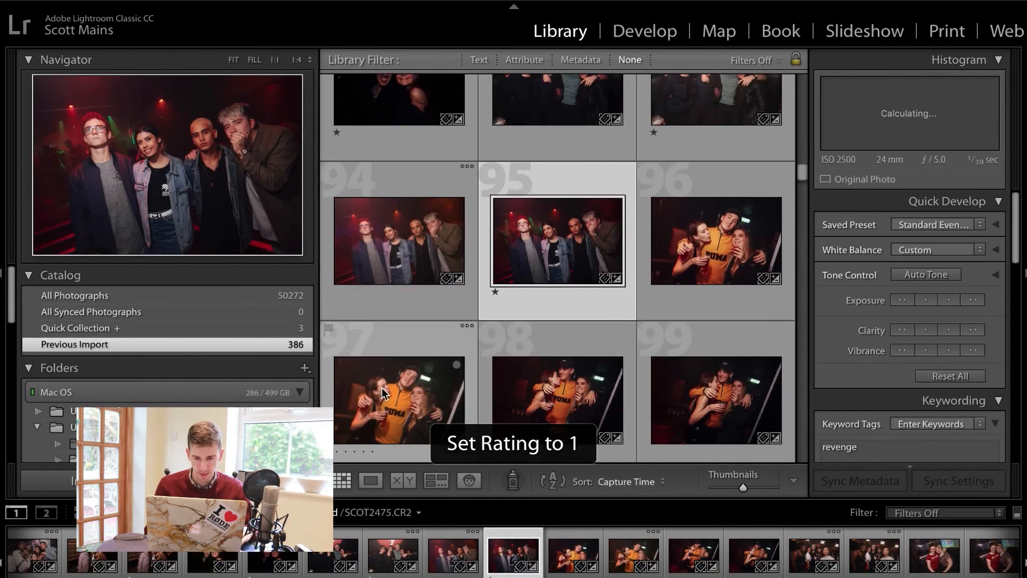
Step: Rate photos 97, 101 and 103 in the grid with one star
left_click(380, 388)
key("1")
scroll(712, 375, "down", 3)
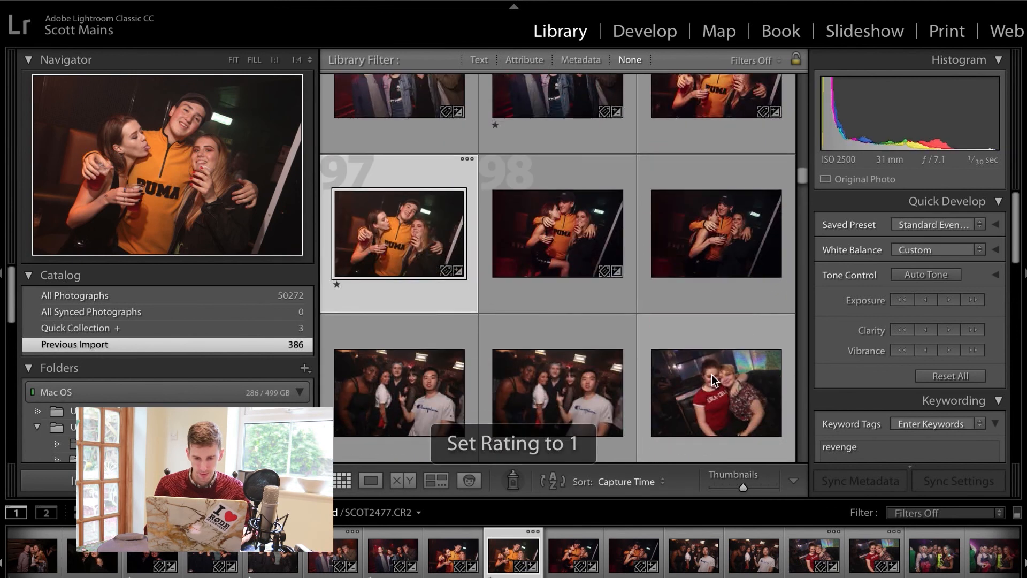
left_click(538, 371)
key("1")
scroll(538, 372, "down", 2)
left_click(404, 379)
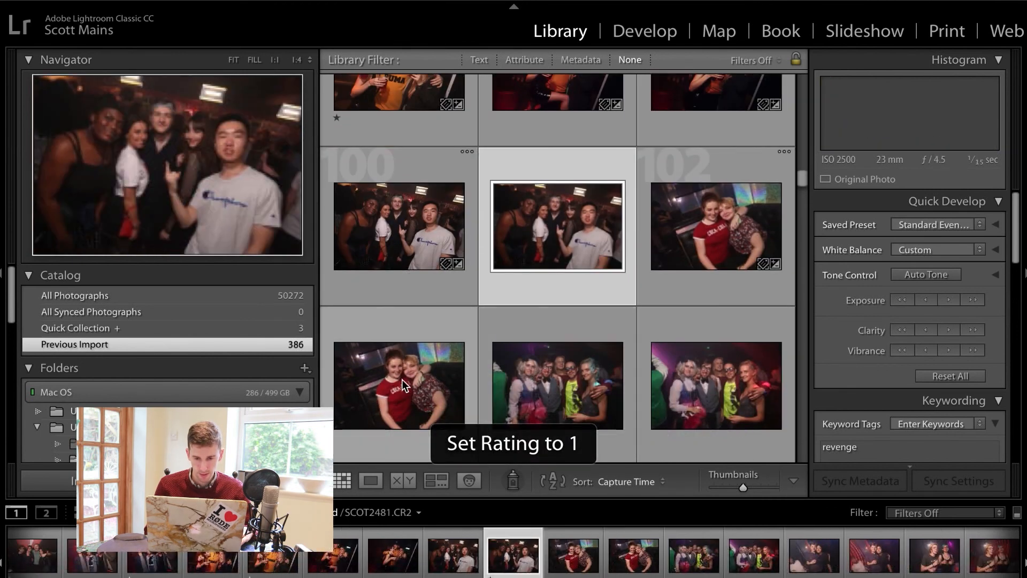
scroll(603, 375, "down", 1)
key("1")
Step: Rate photos 105, 107 and 109 in the grid with one star
left_click(741, 388)
key("1")
scroll(741, 387, "down", 3)
left_click(543, 369)
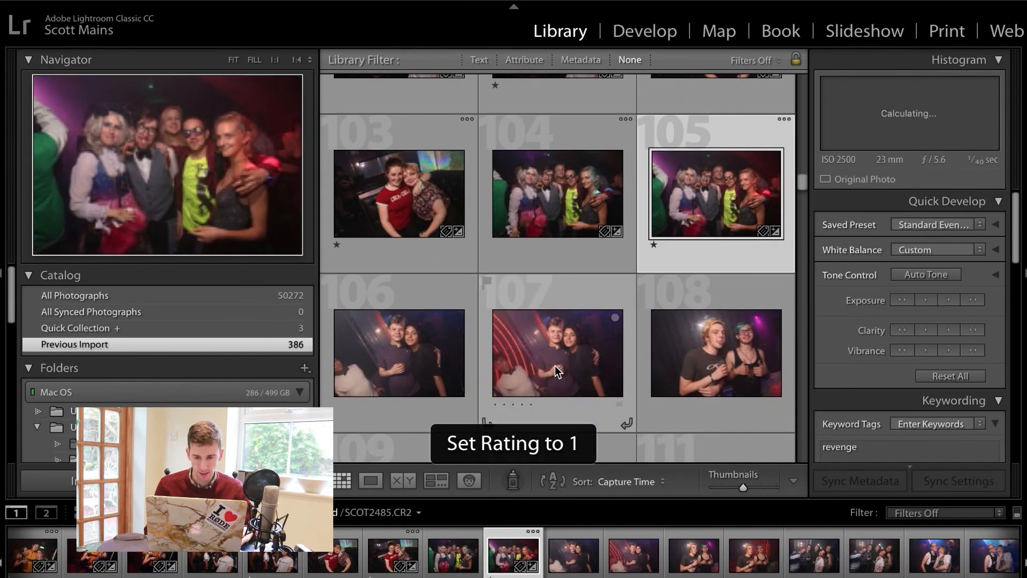
key("1")
scroll(557, 365, "down", 3)
left_click(423, 346)
key("1")
Step: Rate photos 111, 113 and 115 in the grid with one star
left_click(708, 338)
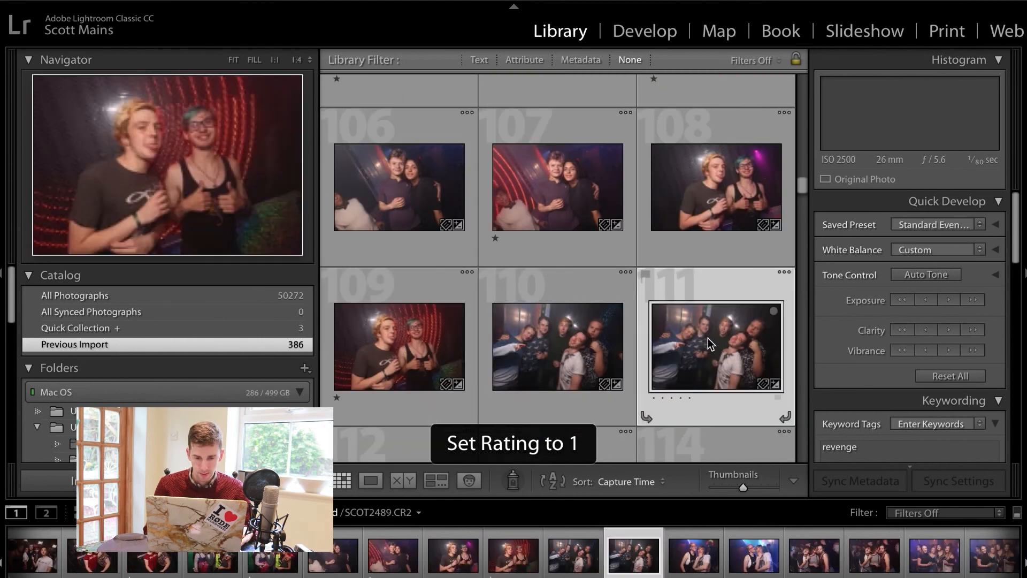
key("1")
scroll(703, 338, "down", 3)
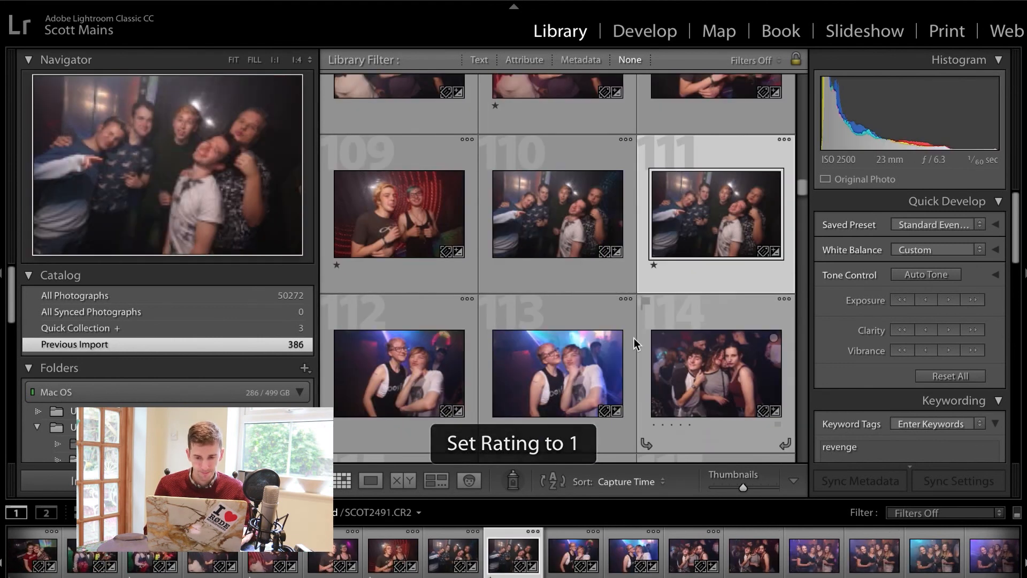
left_click(532, 367)
key("1")
scroll(531, 367, "down", 3)
left_click(404, 387)
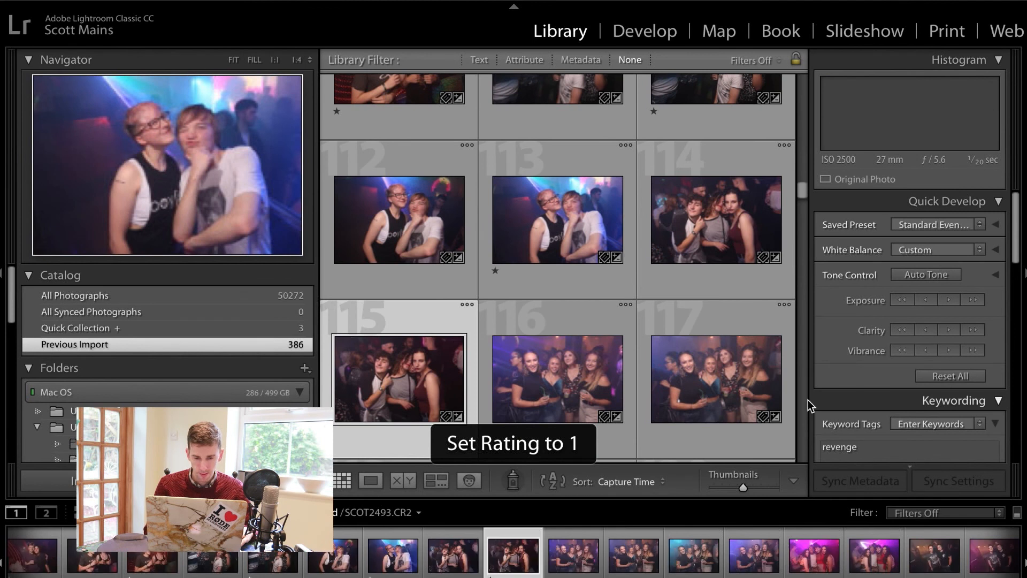
key("1")
Step: Rate photos 117, 119 and 121 in the grid with one star
left_click(757, 385)
scroll(757, 384, "down", 3)
key("1")
left_click(589, 375)
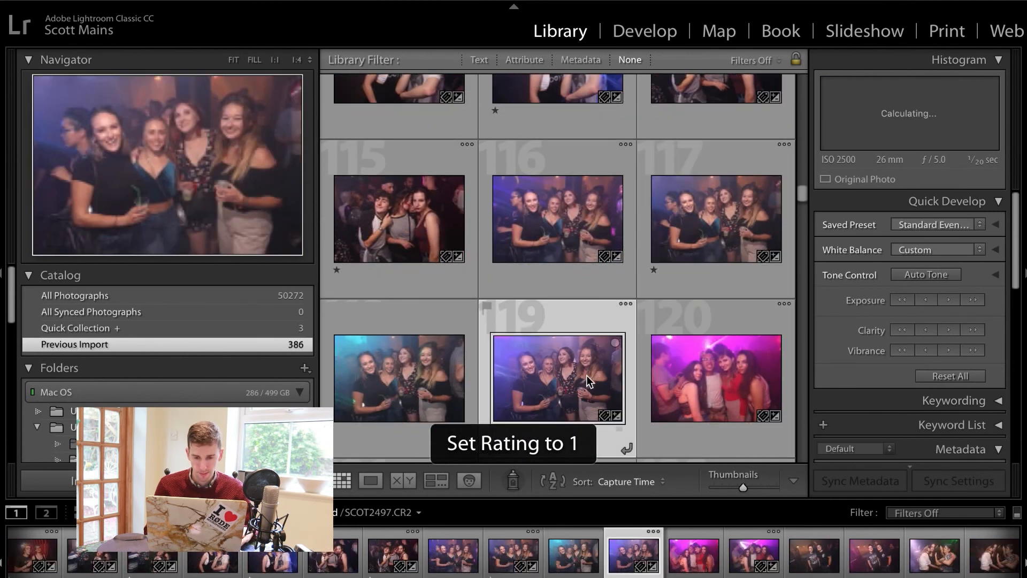
scroll(587, 375, "down", 3)
key("1")
left_click(423, 402)
key("1")
Step: Rate photos 123, 125 and 129 in the grid with one star
left_click(696, 374)
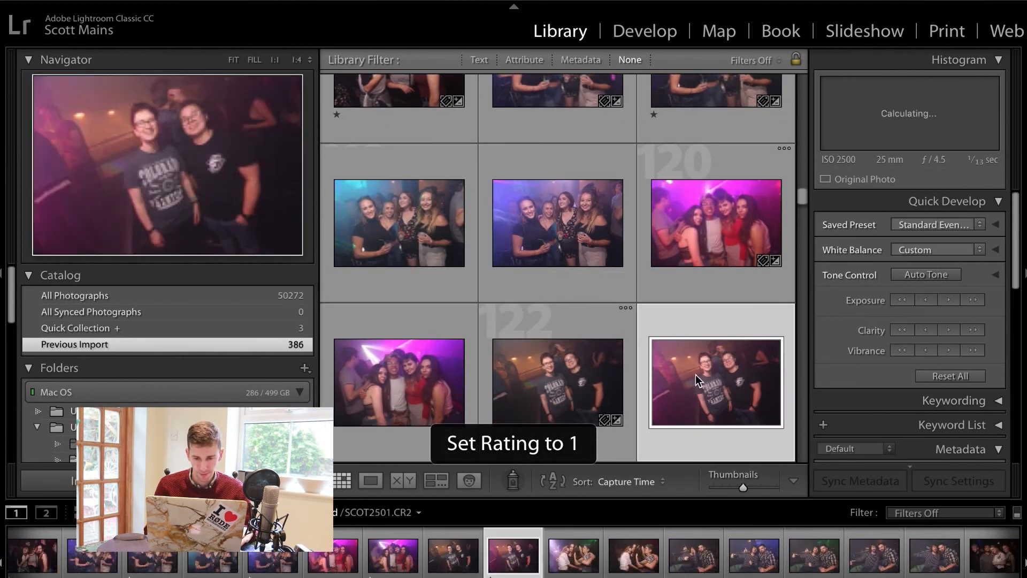
key("1")
scroll(696, 375, "down", 3)
left_click(562, 364)
scroll(562, 364, "down", 3)
key("1")
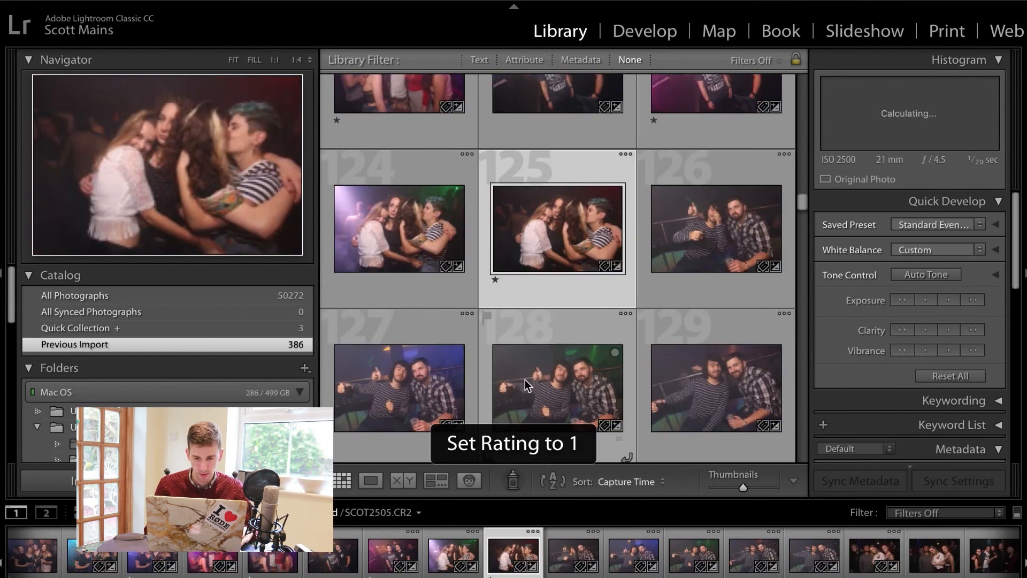
left_click(668, 378)
scroll(667, 380, "down", 3)
key("1")
Step: Rate photos 132, 134 and 136 in the grid with one star
left_click(730, 389)
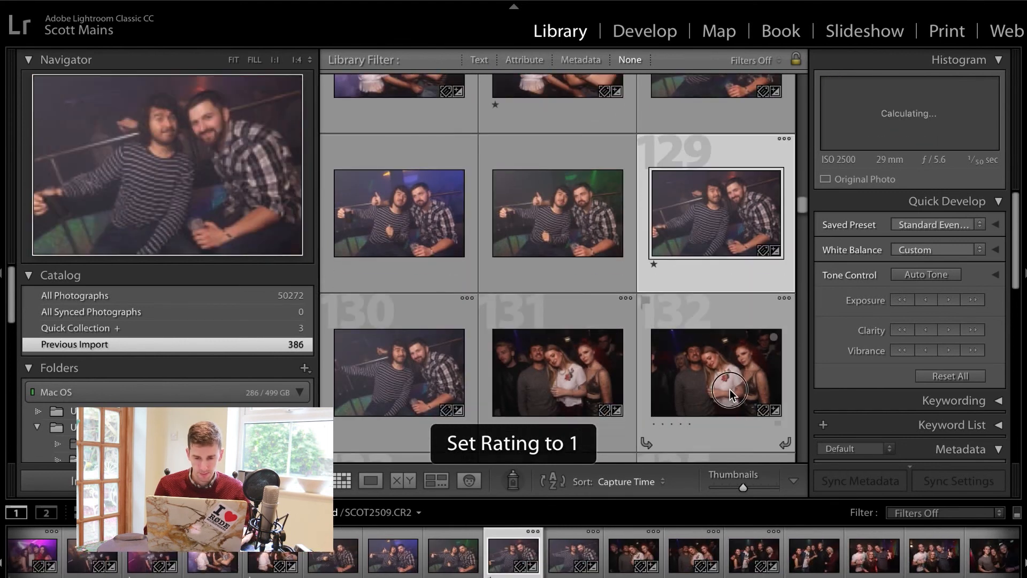
scroll(729, 389, "down", 1)
scroll(730, 390, "down", 2)
key("1")
left_click(575, 386)
scroll(574, 386, "down", 3)
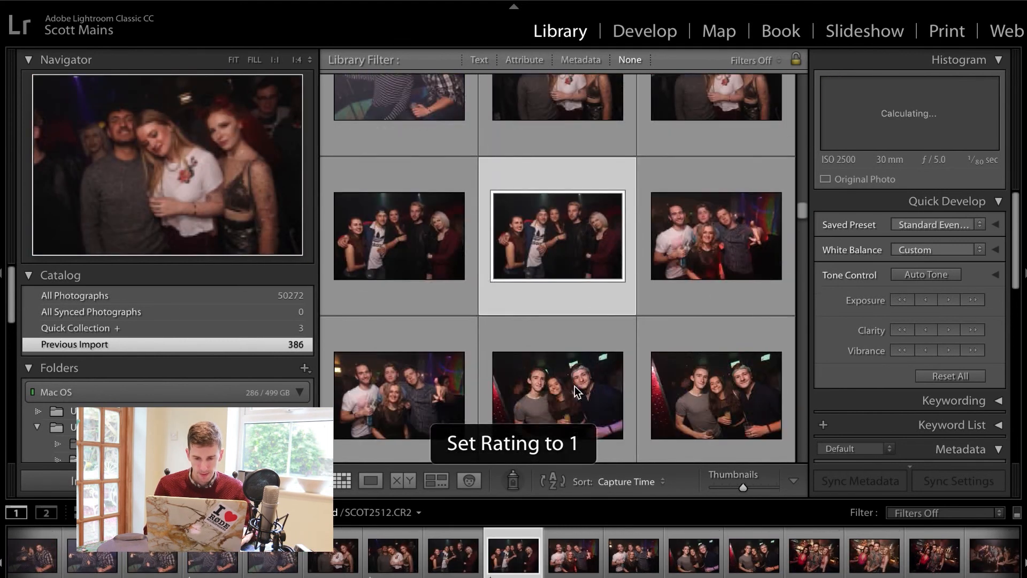
key("1")
left_click(435, 385)
key("1")
Step: Rate photos 138, 141 and 144 in the grid with one star
left_click(723, 378)
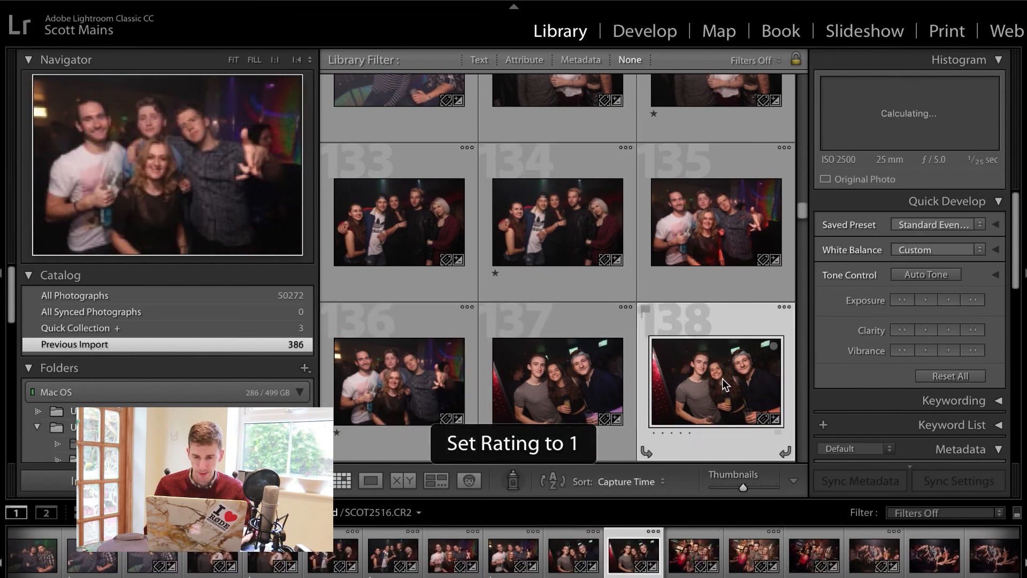
scroll(722, 379, "down", 3)
left_click(705, 381)
key("1")
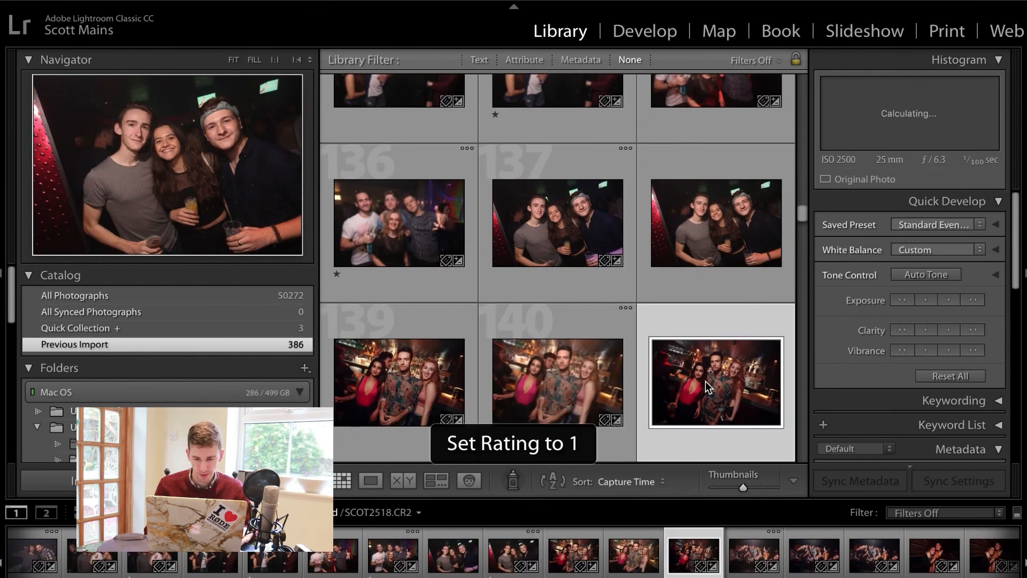
scroll(705, 382, "down", 3)
left_click(681, 352)
key("1")
Step: Rate photos 146, 150 and 152 in the grid with one star
scroll(680, 352, "down", 3)
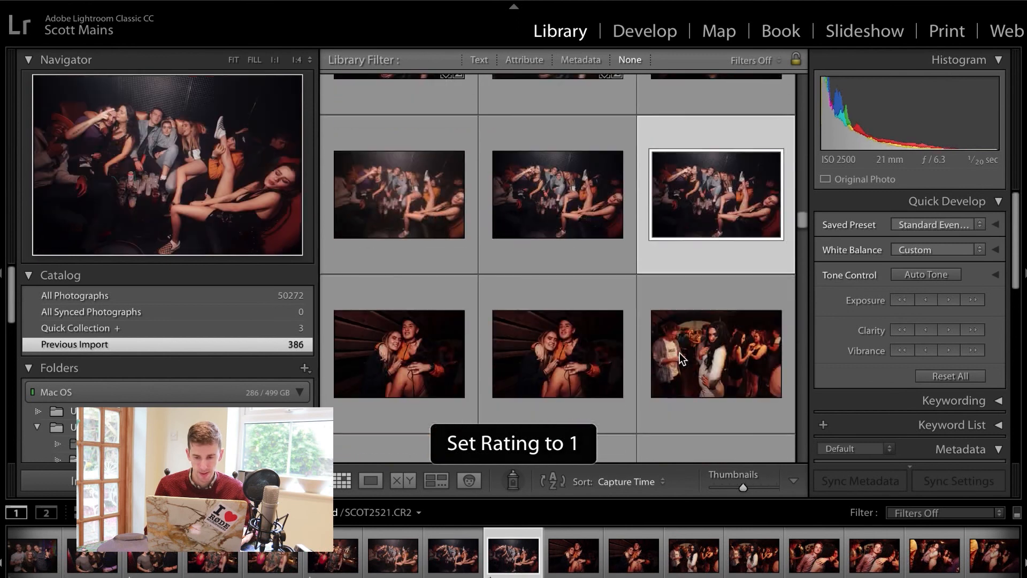
left_click(555, 346)
key("1")
scroll(553, 347, "down", 3)
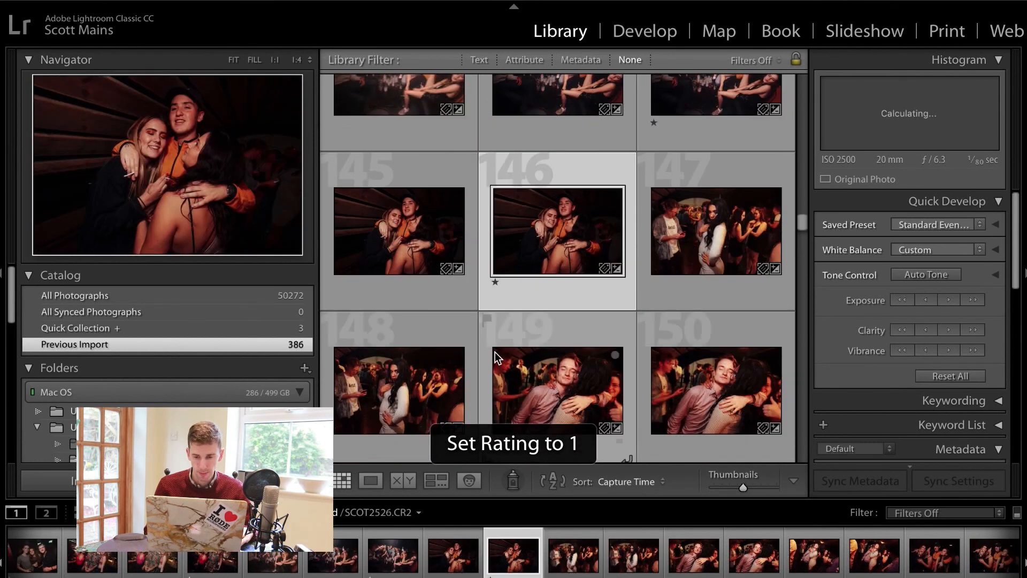
left_click(697, 356)
key("1")
scroll(697, 356, "down", 3)
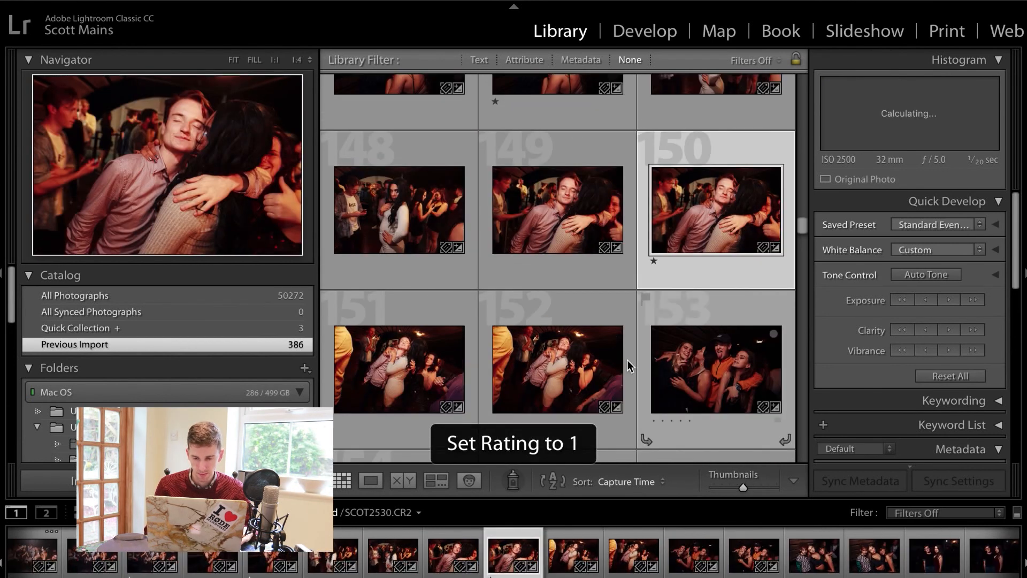
left_click(563, 361)
Step: Rate photos 154, 156 and 158 in the grid with one star
scroll(564, 358, "down", 3)
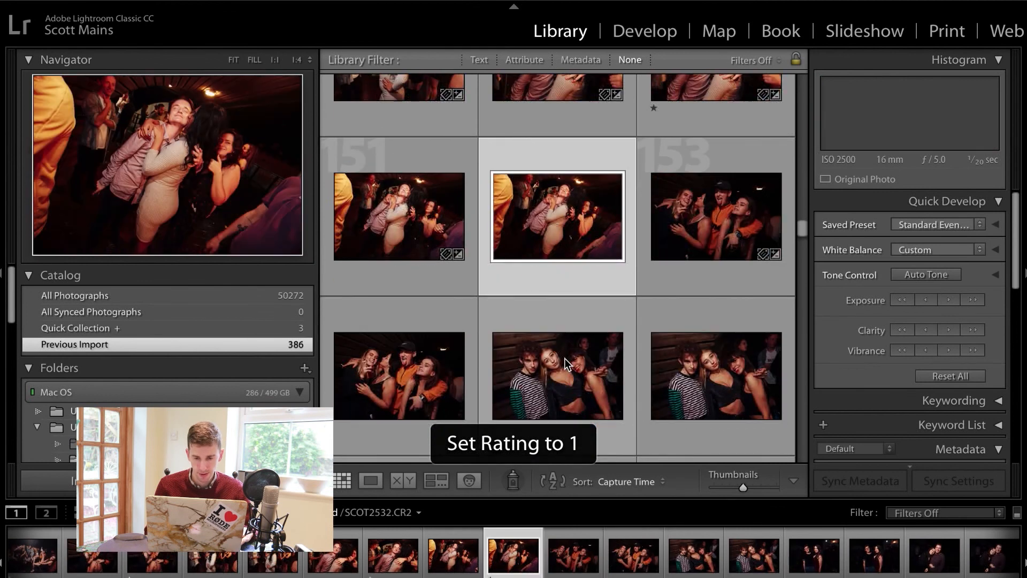
left_click(401, 367)
left_click(685, 349)
scroll(704, 349, "down", 3)
left_click(594, 385)
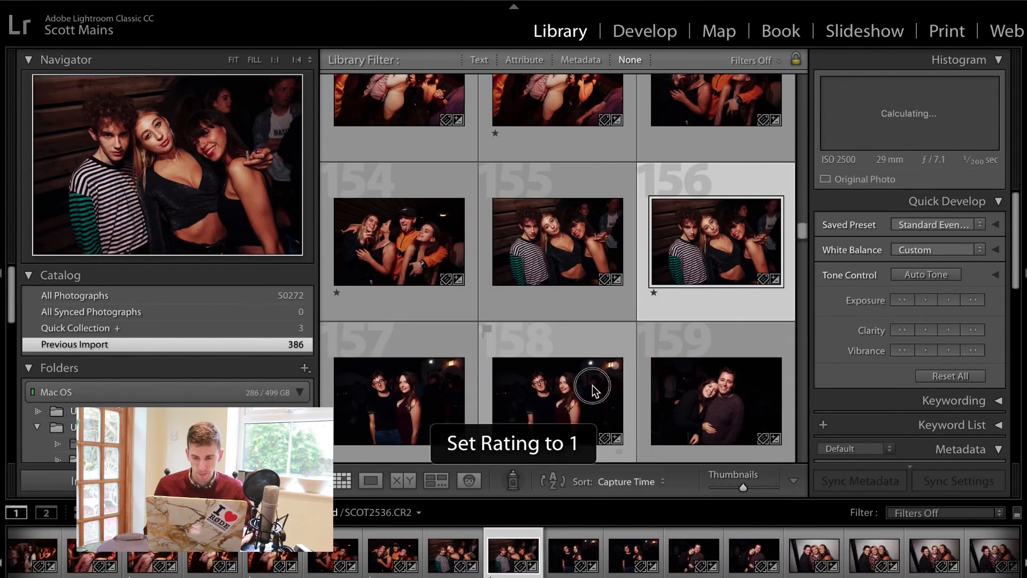
key("1")
Step: Rate photos 160 and 162 in the grid with one star
scroll(592, 385, "down", 3)
left_click(416, 385)
key("1")
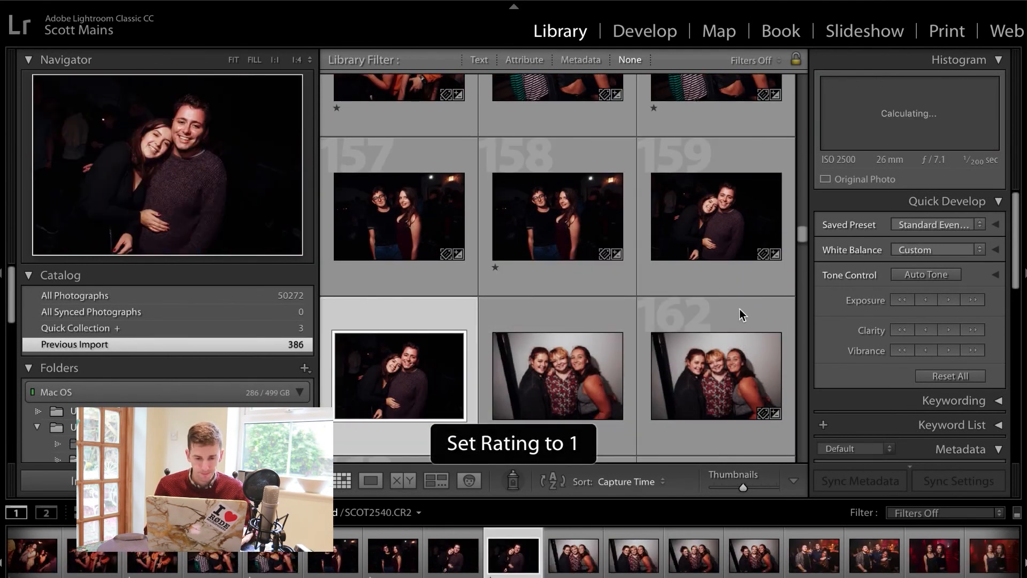
left_click(725, 372)
key("1")
Step: Rate photo 164 with one star instead of photo 162, resetting photo 162's rating to 0
scroll(724, 371, "down", 3)
left_click(582, 390)
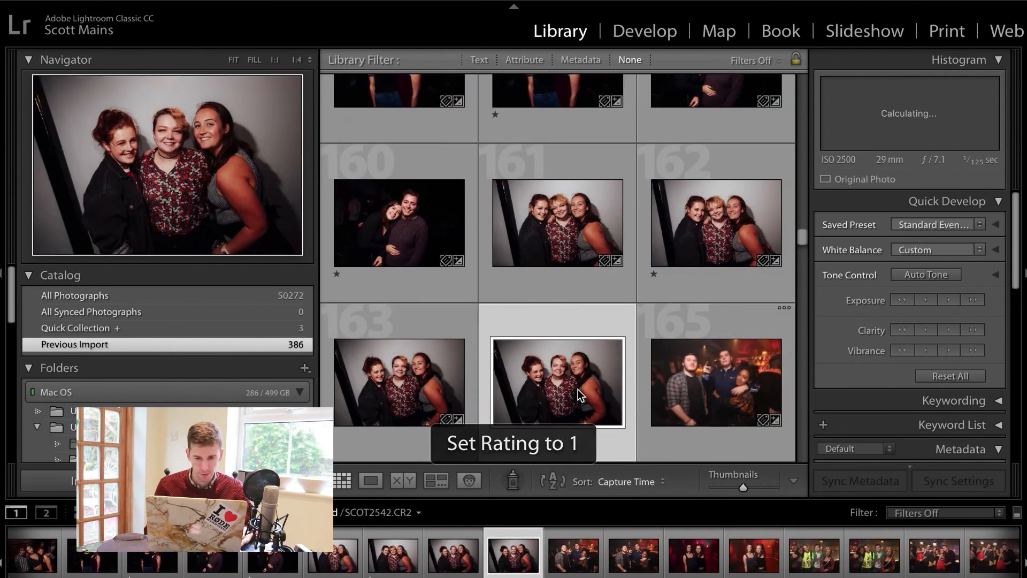
key("minus")
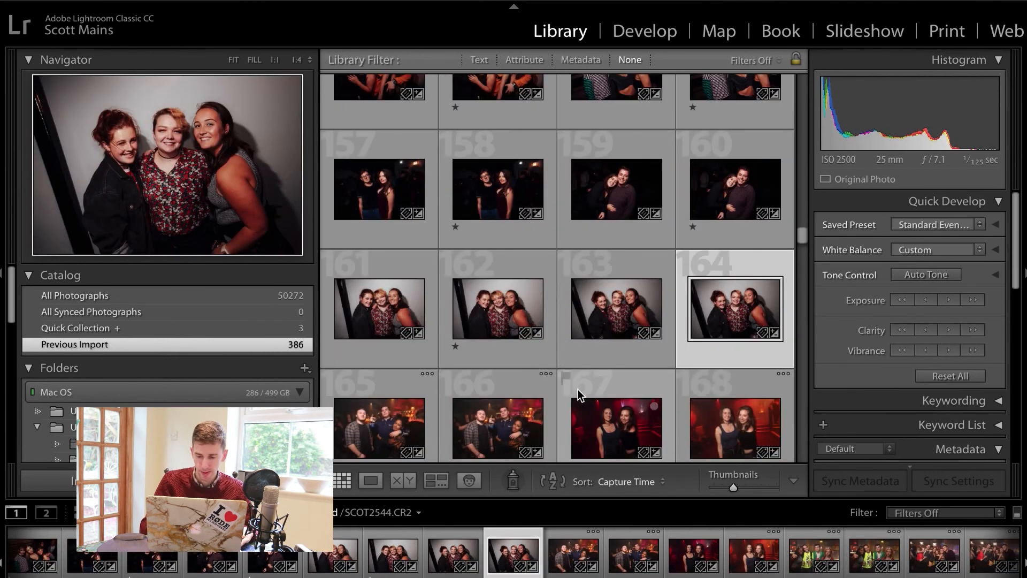
key("equal")
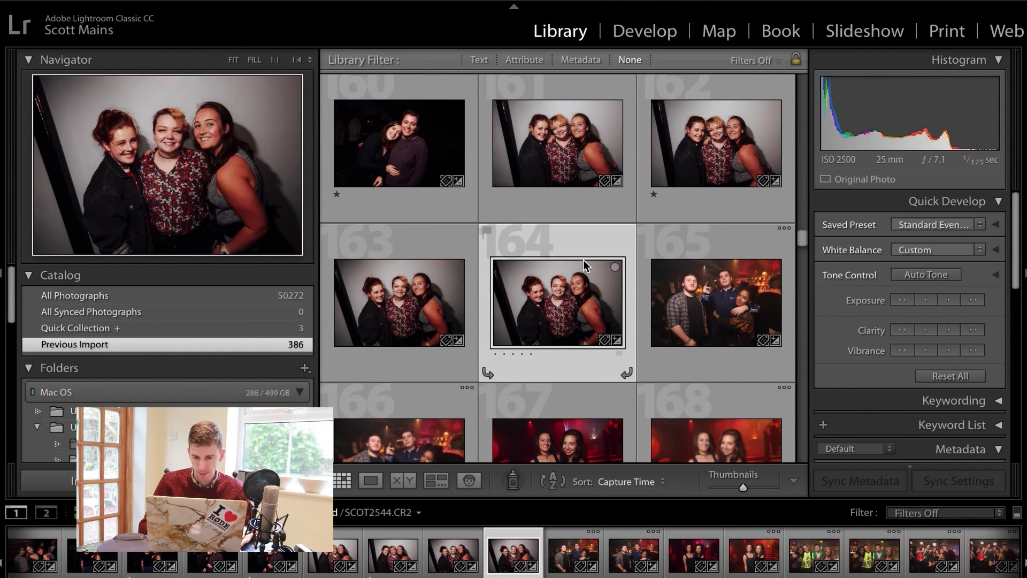
key("1")
left_click(694, 126)
key("0")
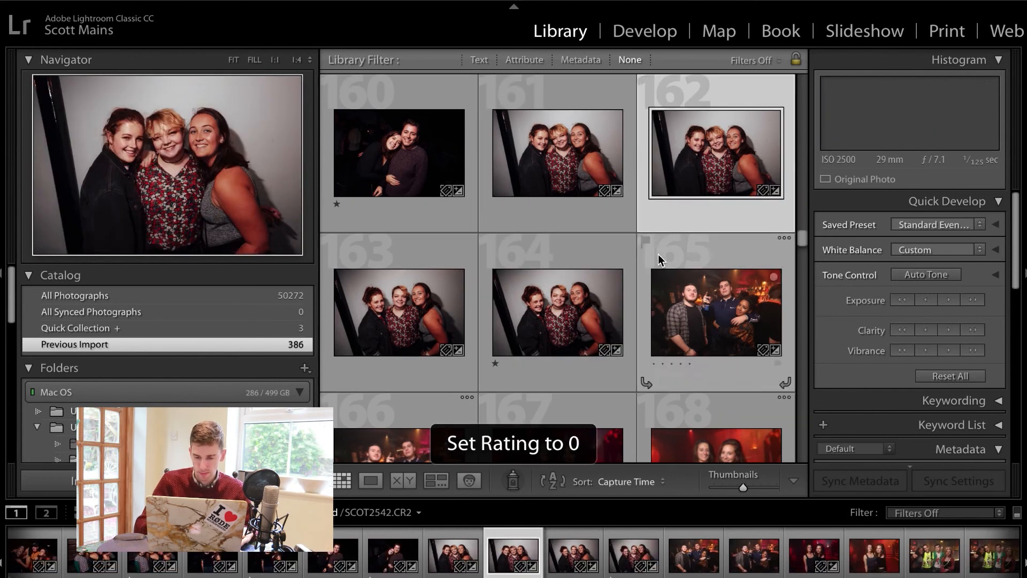
Step: Rate photos 166, 168 and 170 in the grid with one star
key("Down")
key("Right")
key("1")
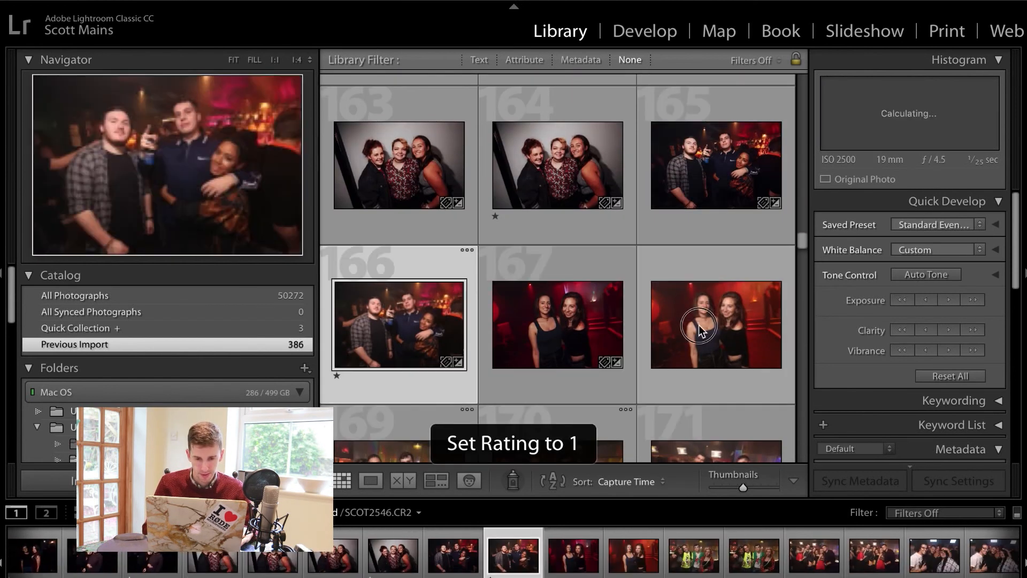
left_click(699, 326)
key("1")
scroll(700, 325, "down", 3)
left_click(546, 330)
scroll(546, 331, "down", 2)
key("1")
Step: Rate photos 172, 174 and 177 in the grid with one star
left_click(422, 350)
key("1")
left_click(703, 363)
scroll(704, 363, "down", 2)
key("1")
left_click(705, 364)
key("1")
scroll(710, 384, "down", 2)
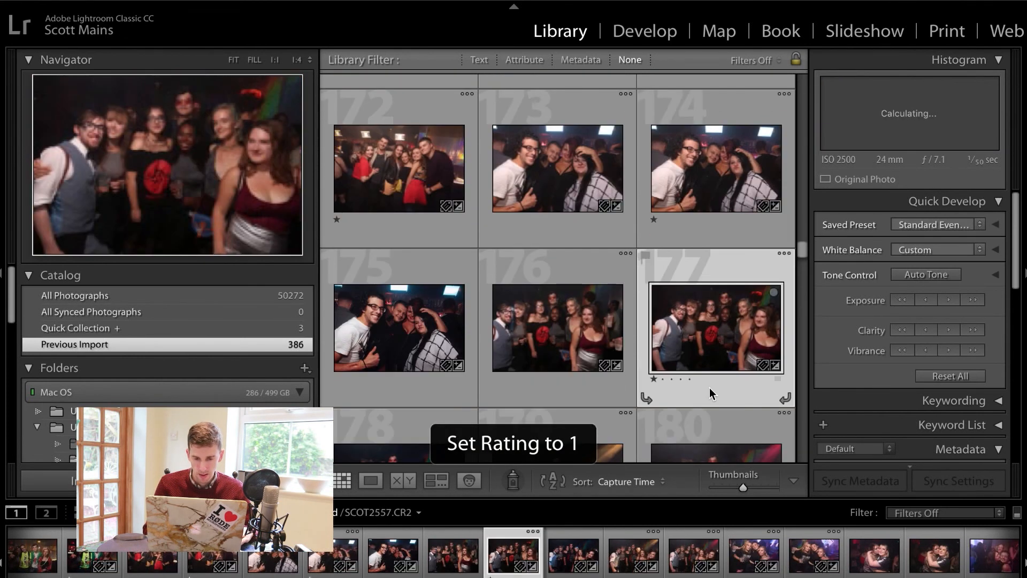
Step: Rate photos 180, 182 and 184 in the grid with one star
scroll(459, 327, "down", 3)
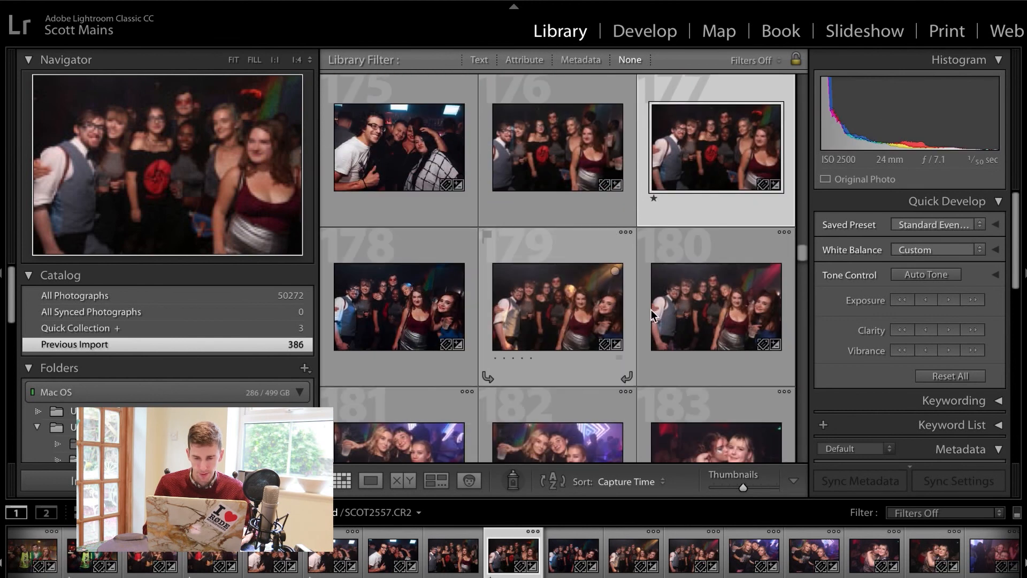
left_click(656, 307)
key("1")
scroll(656, 308, "down", 3)
left_click(573, 329)
scroll(573, 329, "down", 1)
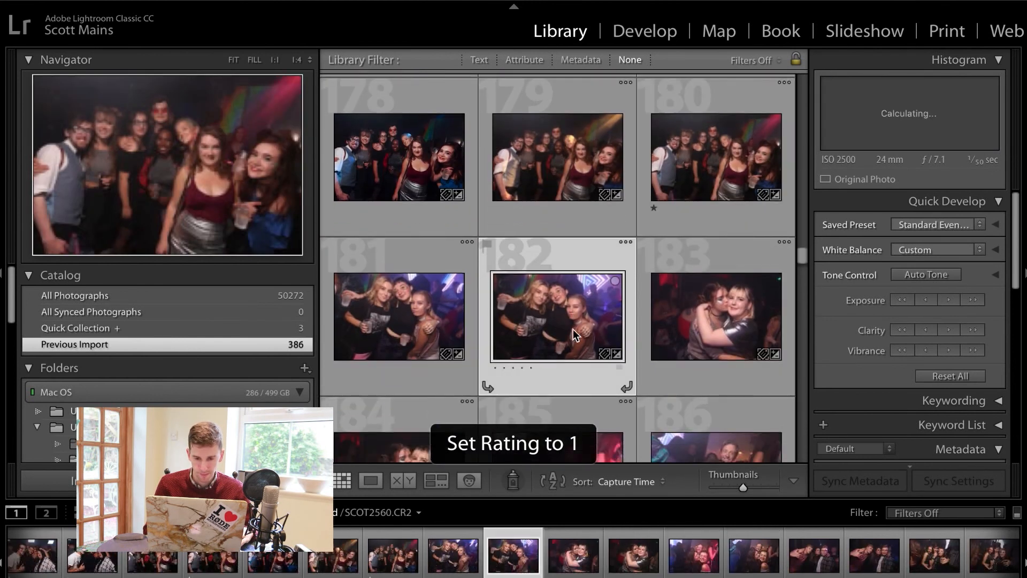
scroll(573, 329, "down", 3)
left_click(392, 366)
key("1")
Step: Rate photos 186, 188 and 190 in the grid with one star
left_click(733, 356)
scroll(733, 356, "down", 3)
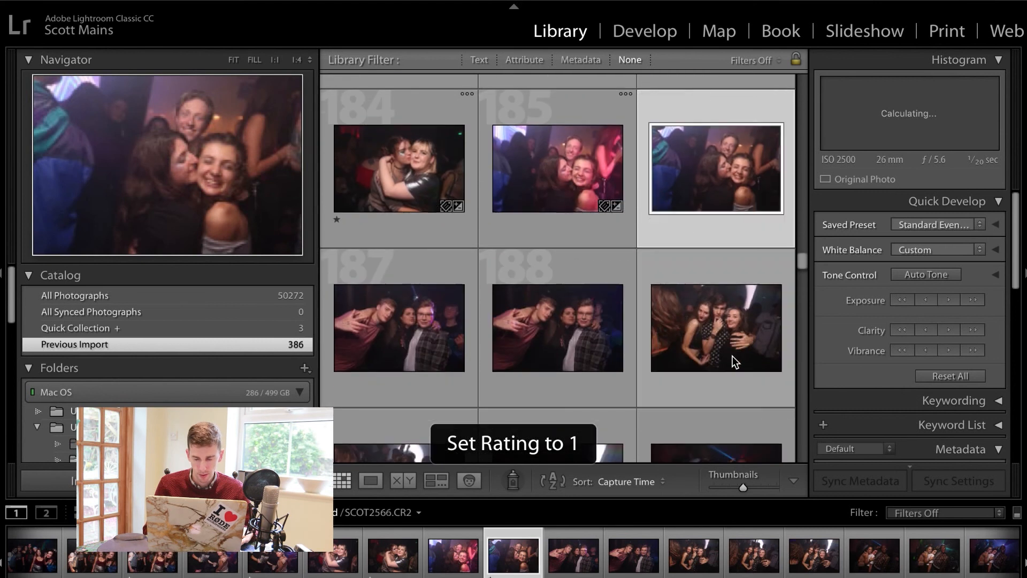
left_click(591, 342)
scroll(592, 342, "down", 3)
key("1")
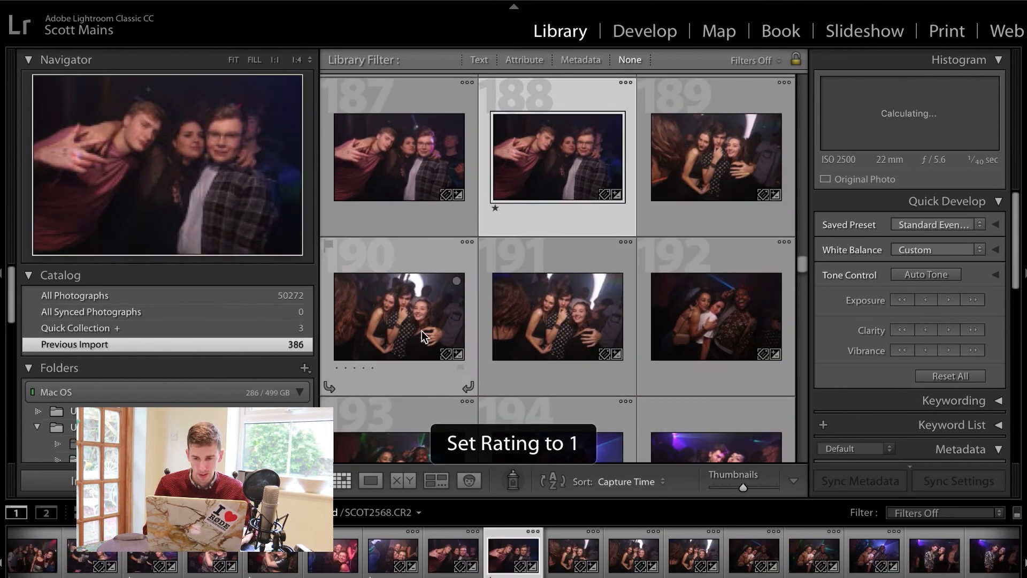
left_click(421, 331)
key("1")
Step: Rate photos 192 and 196 in the grid with one star
left_click(705, 308)
scroll(704, 309, "down", 3)
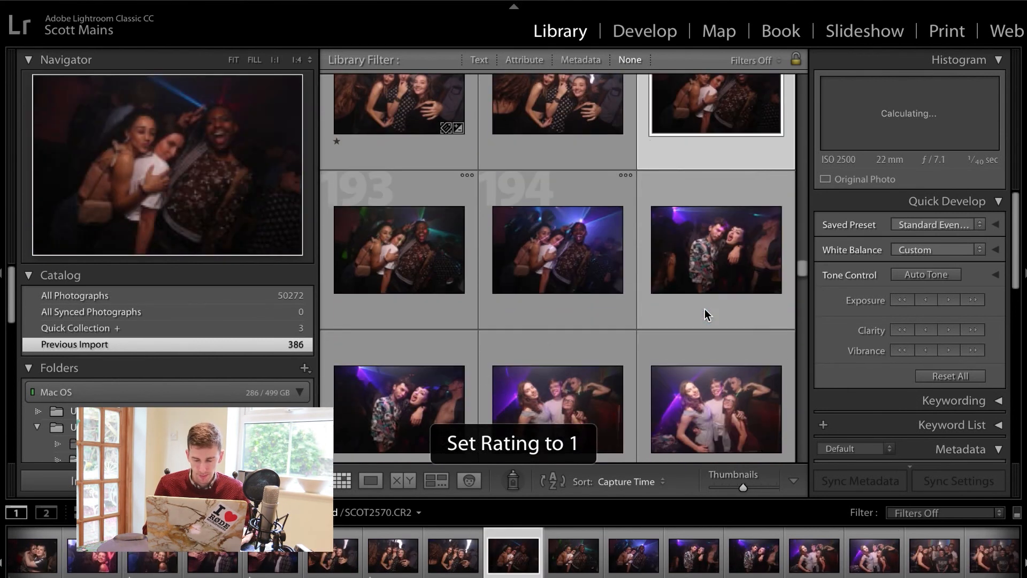
key("1")
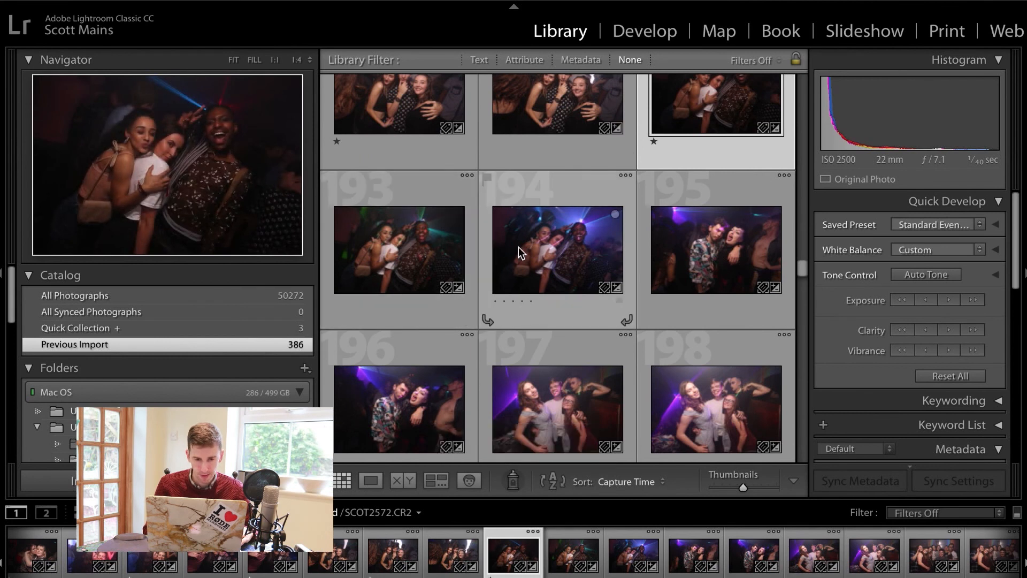
scroll(519, 247, "down", 1)
scroll(519, 246, "down", 1)
left_click(438, 278)
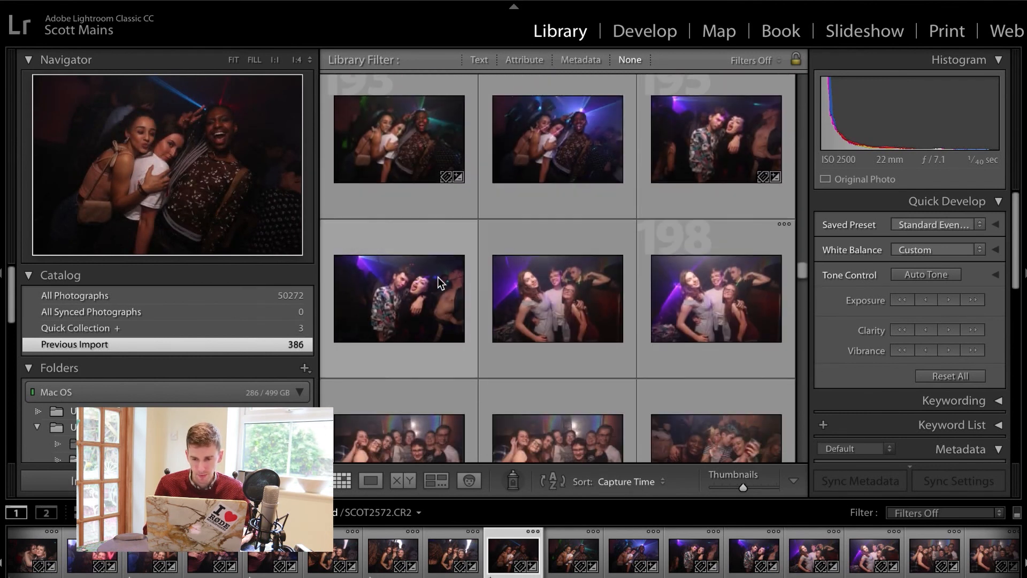
key("1")
Step: Rate photos 198, 200 and 202 in the grid with one star
left_click(720, 280)
scroll(719, 281, "down", 3)
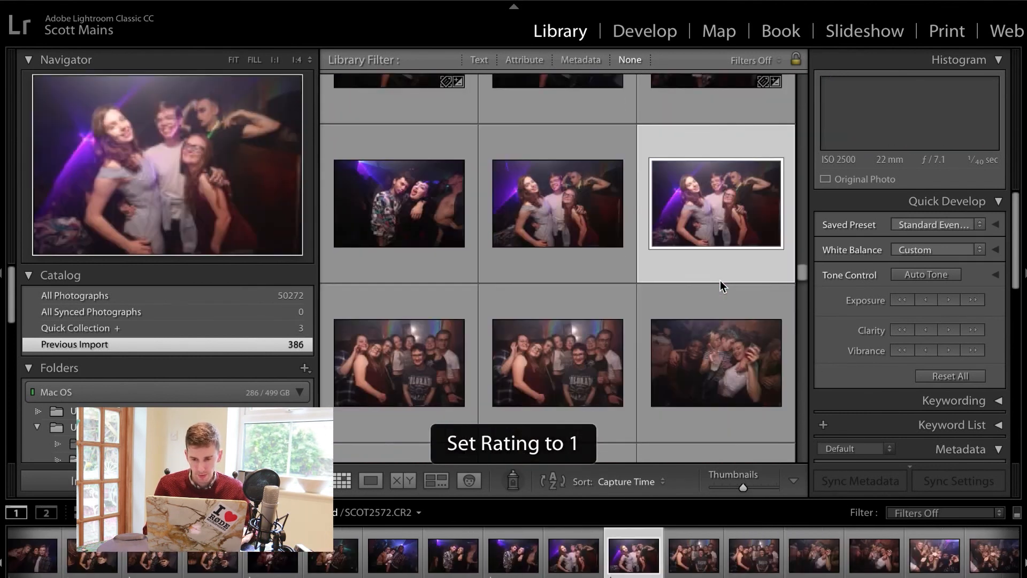
left_click(565, 262)
scroll(564, 261, "down", 2)
key("1")
left_click(376, 354)
Step: Rate photos 204 and 207 in the grid with one star
left_click(698, 363)
key("1")
scroll(698, 364, "down", 3)
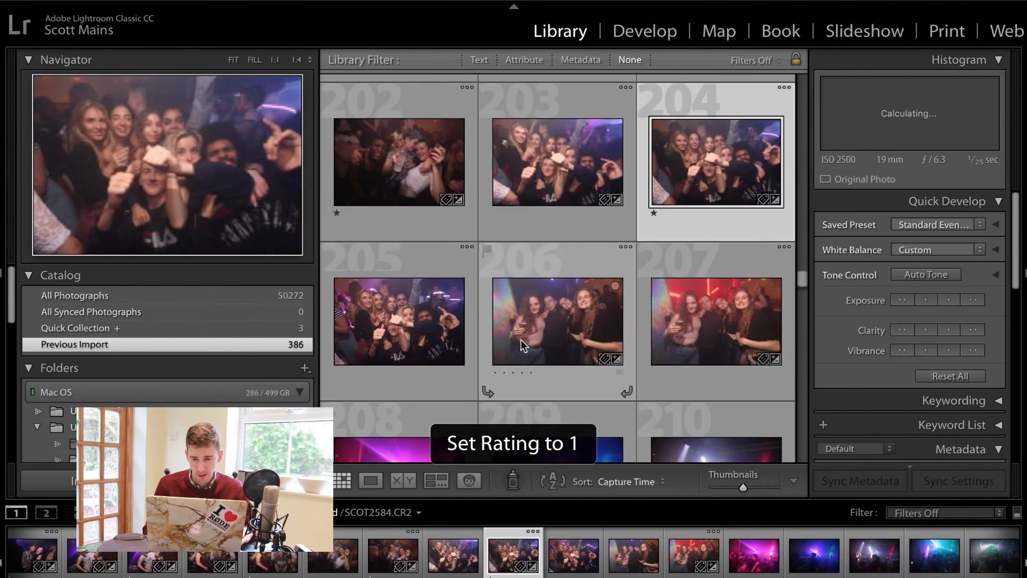
left_click(423, 329)
left_click(717, 328)
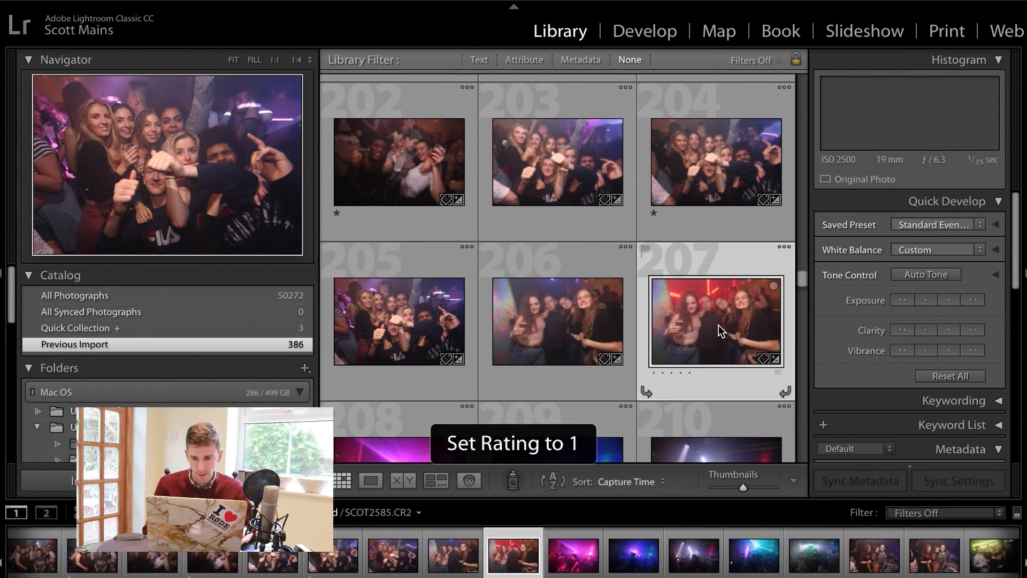
key("1")
Step: Rate photos 210, 212 and 214 in the grid with one star
scroll(717, 328, "down", 3)
left_click(684, 337)
key("1")
scroll(684, 337, "down", 3)
left_click(554, 367)
key("1")
scroll(555, 367, "down", 3)
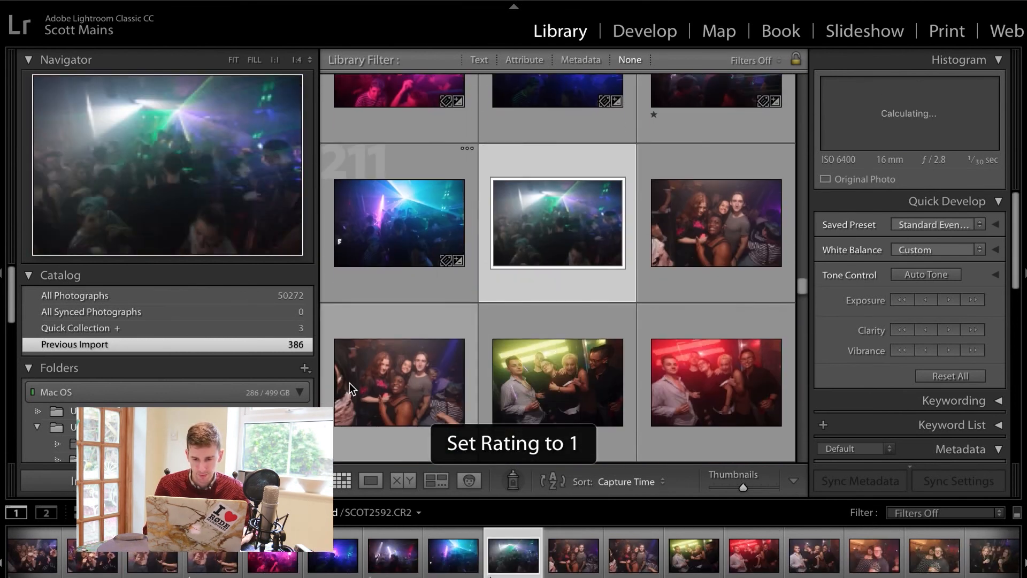
left_click(399, 382)
key("1")
Step: Compare photos 215 to 217 and rate photos 215 and 219 with one star
left_click(720, 390)
scroll(702, 389, "down", 3)
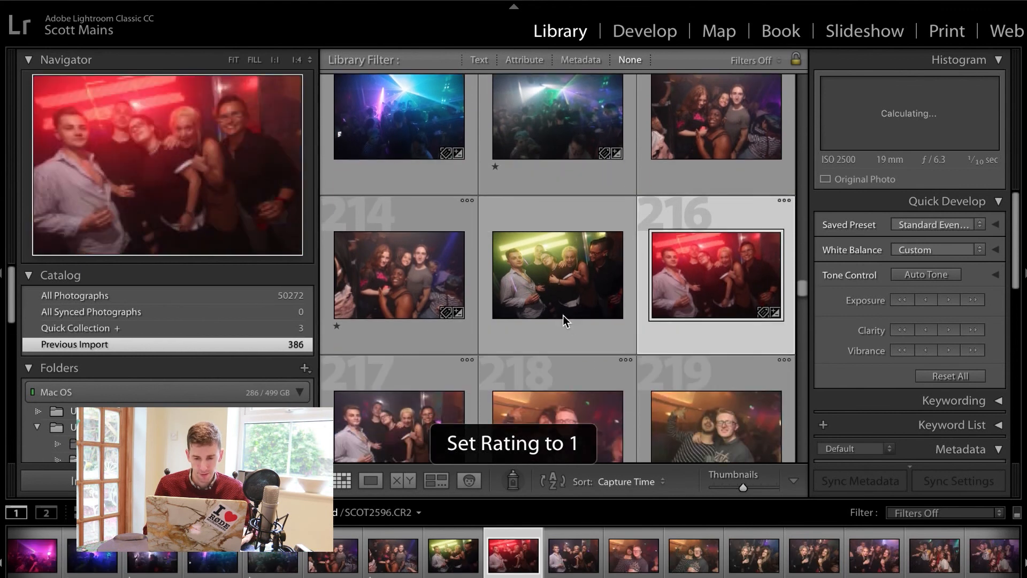
left_click(550, 280)
key("1")
scroll(550, 280, "down", 3)
left_click(400, 321)
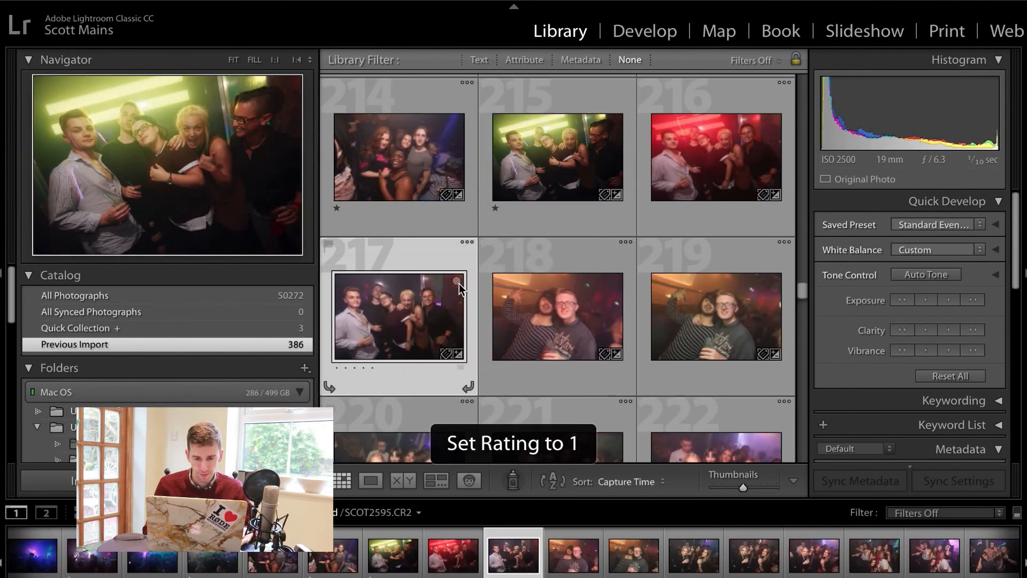
left_click(772, 327)
Step: Rate photos 222, 224 and 228 in the grid with one star
scroll(772, 326, "down", 3)
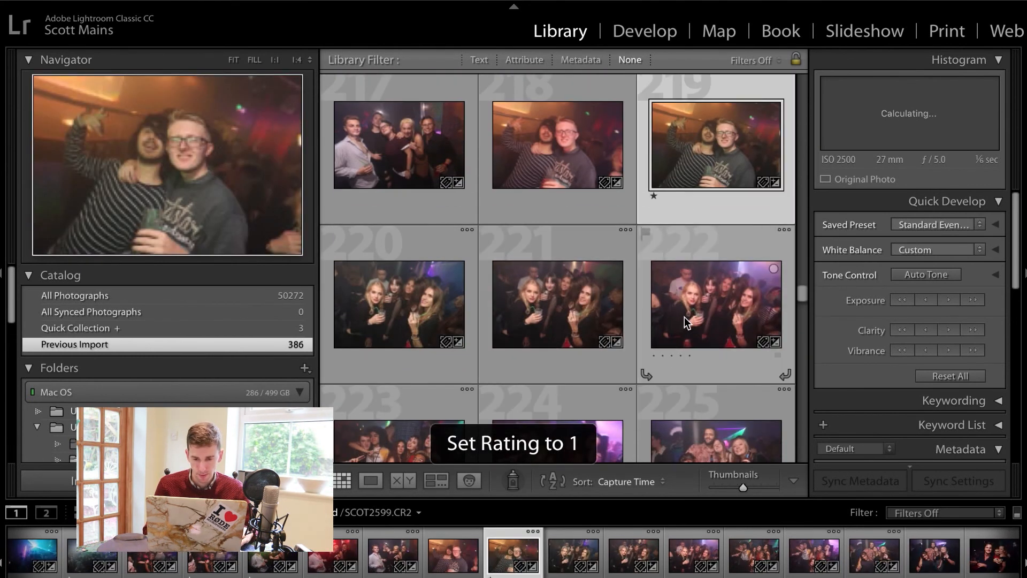
left_click(685, 317)
scroll(685, 318, "down", 4)
left_click(558, 250)
key("1")
scroll(558, 251, "down", 3)
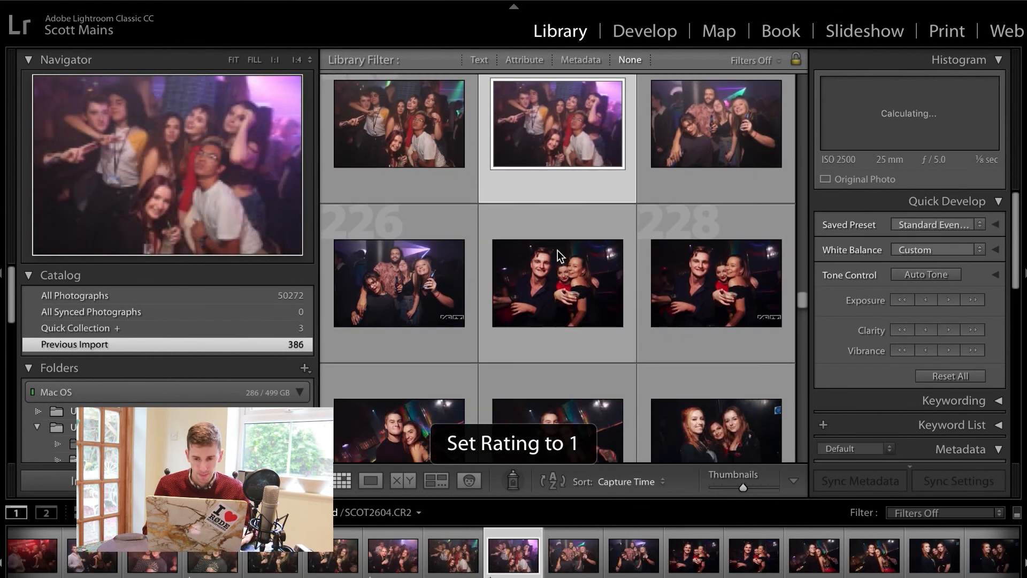
left_click(703, 270)
key("1")
Step: Rate photos 231, 234 and 236 in the grid with one star
scroll(703, 270, "down", 3)
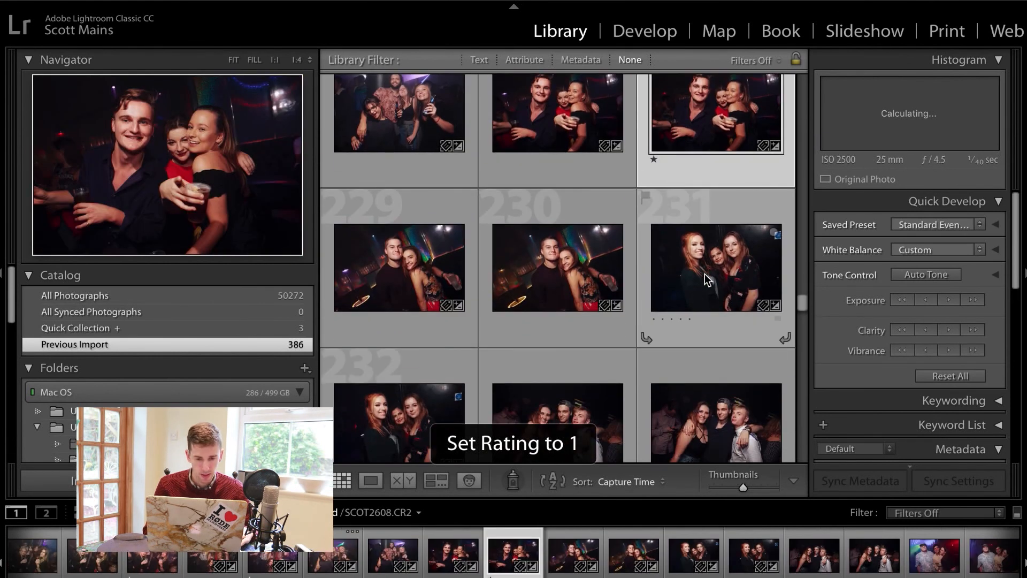
left_click(712, 277)
scroll(710, 274, "down", 3)
key("1")
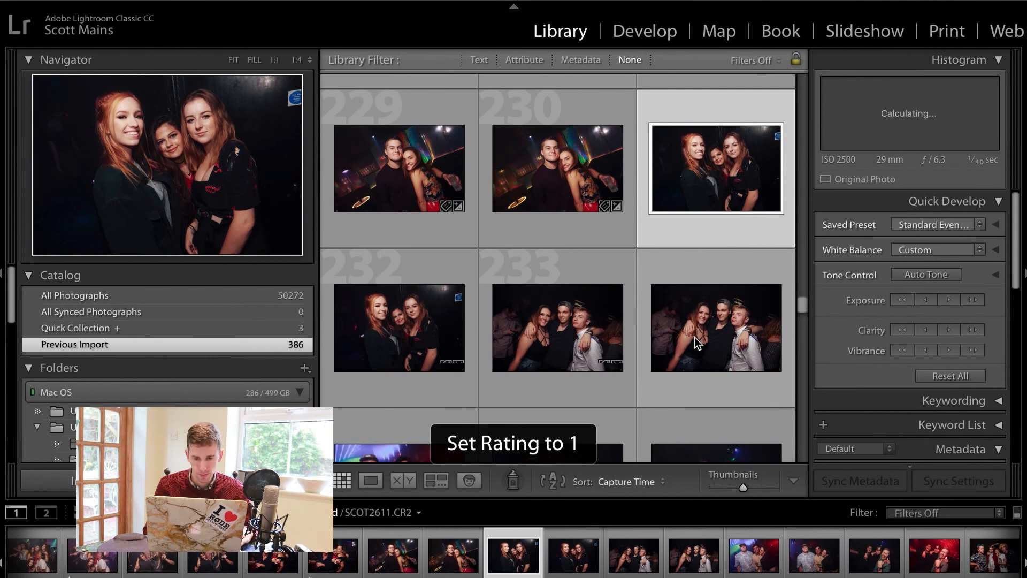
left_click(697, 340)
scroll(696, 338, "down", 3)
left_click(576, 341)
scroll(575, 341, "down", 3)
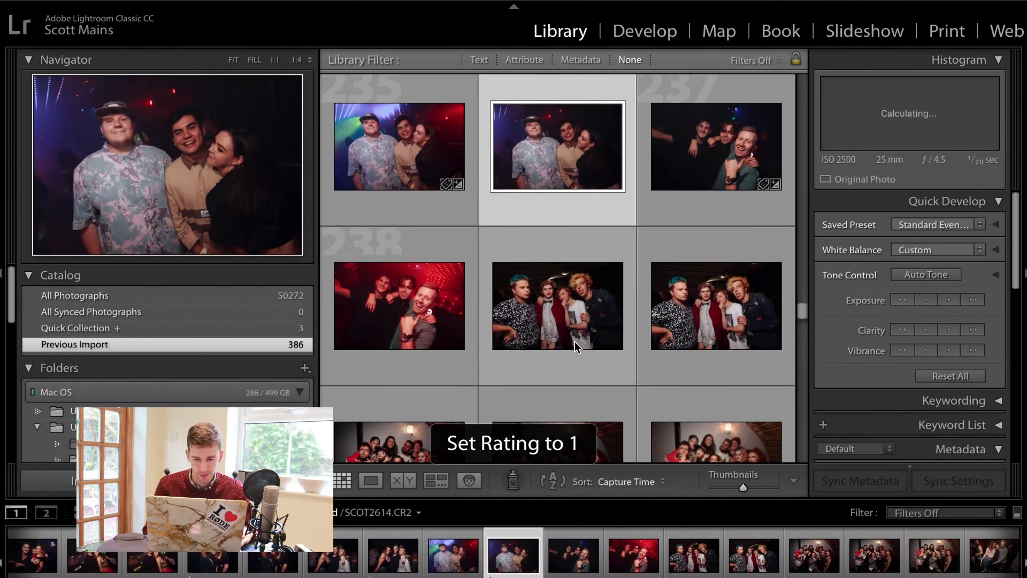
key("1")
Step: Rate photos 238, 240 and 243 in the grid with one star
left_click(420, 313)
key("1")
left_click(663, 297)
scroll(663, 298, "down", 3)
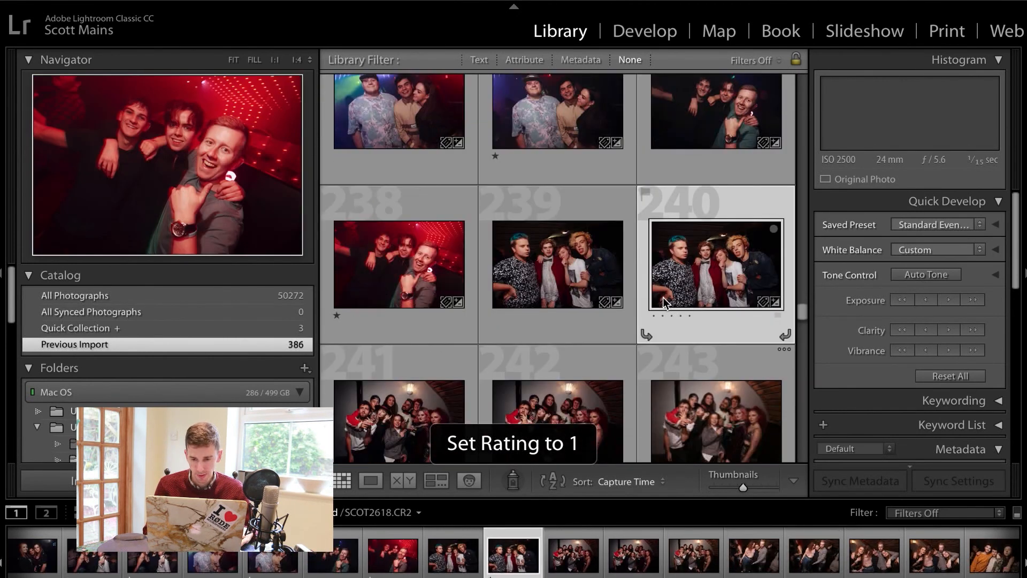
key("1")
left_click(701, 324)
scroll(701, 325, "down", 3)
key("1")
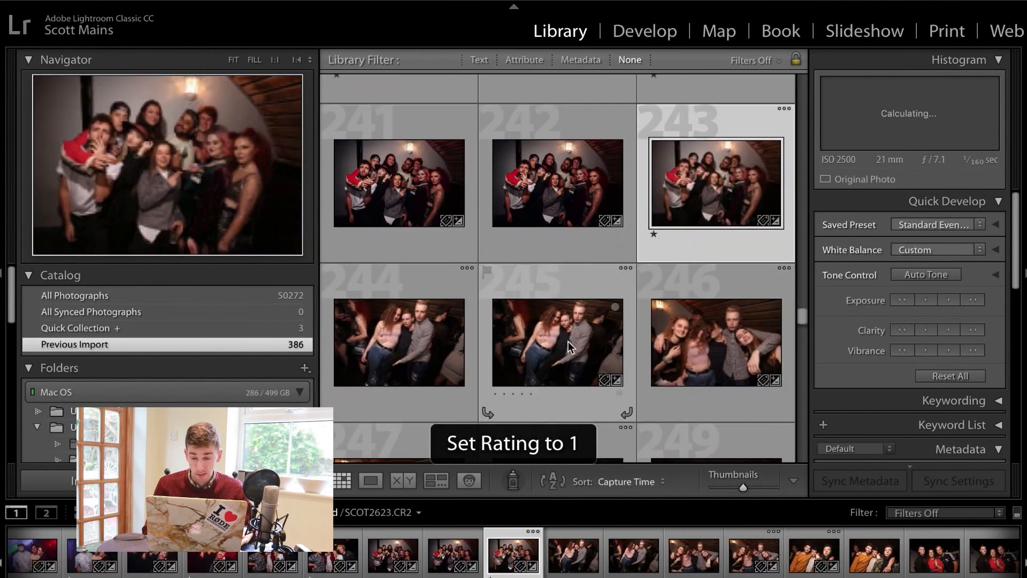
Step: Rate photos 245, 247 and 249 in the grid with one star
left_click(547, 346)
scroll(544, 341, "down", 2)
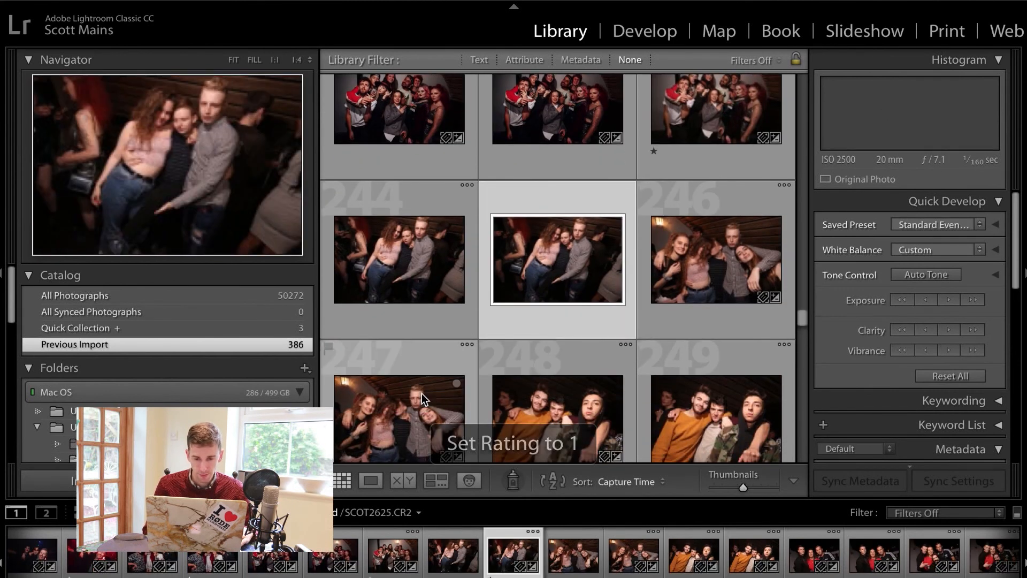
left_click(421, 400)
key("1")
left_click(715, 367)
scroll(715, 367, "down", 3)
key("1")
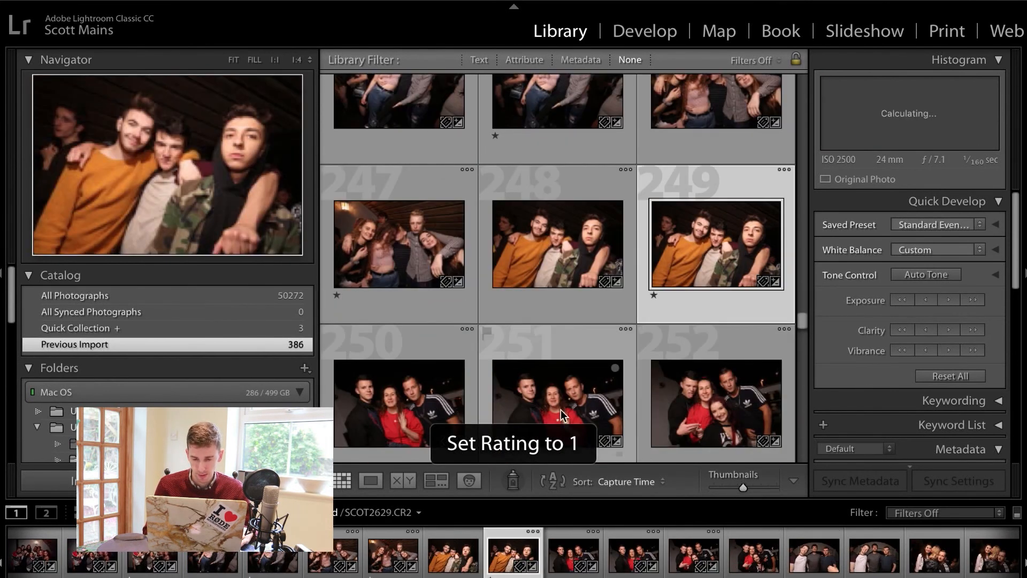
Step: Rate photos 252, 255 and 257 in the grid with one star
left_click(723, 404)
scroll(722, 404, "down", 3)
key("1")
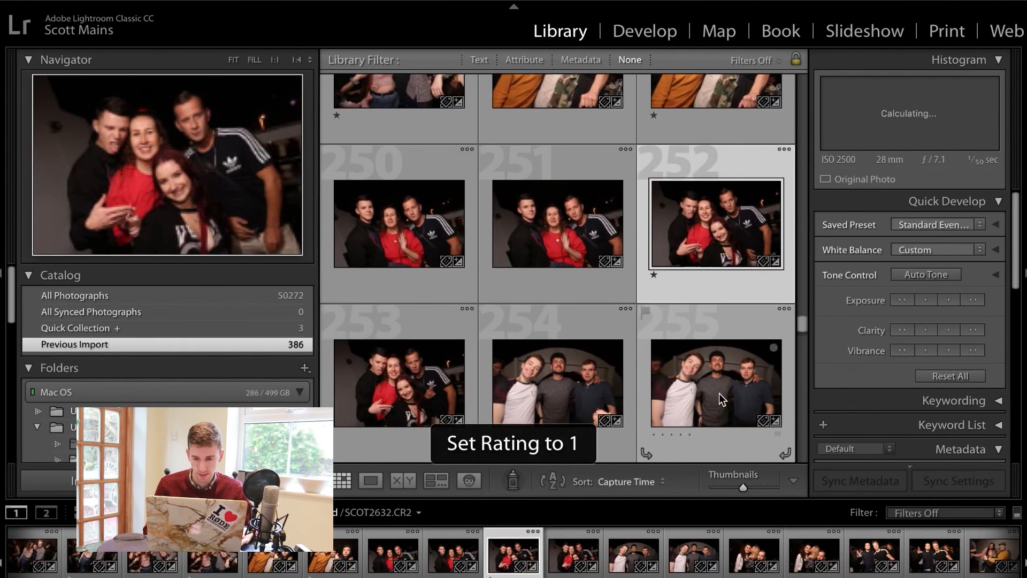
left_click(720, 394)
scroll(721, 395, "down", 3)
key("1")
left_click(565, 389)
scroll(566, 389, "down", 3)
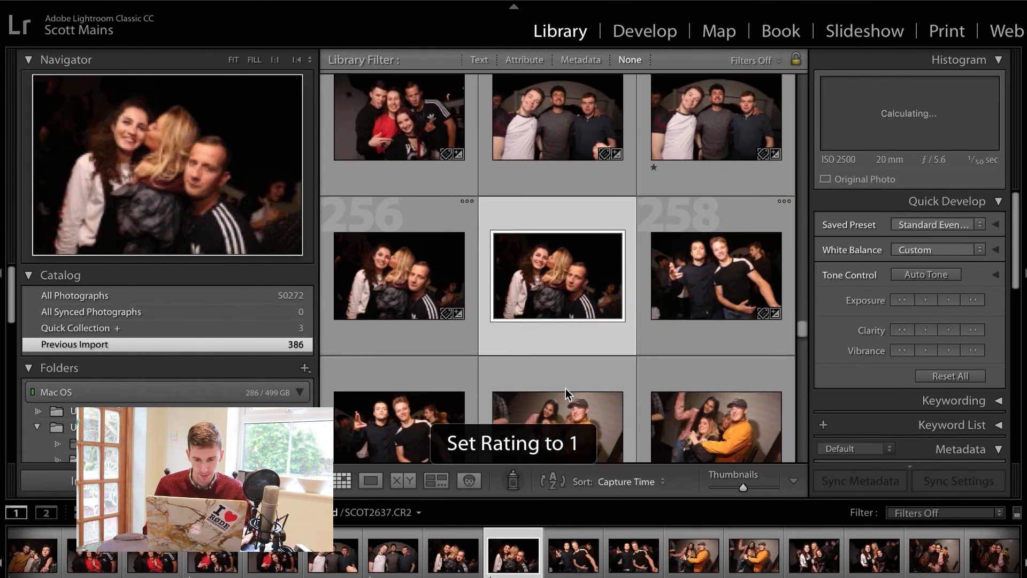
key("1")
Step: Rate photos 259, 261 and 263 in the grid with one star
left_click(368, 379)
scroll(368, 380, "down", 3)
key("1")
left_click(696, 384)
scroll(696, 383, "down", 3)
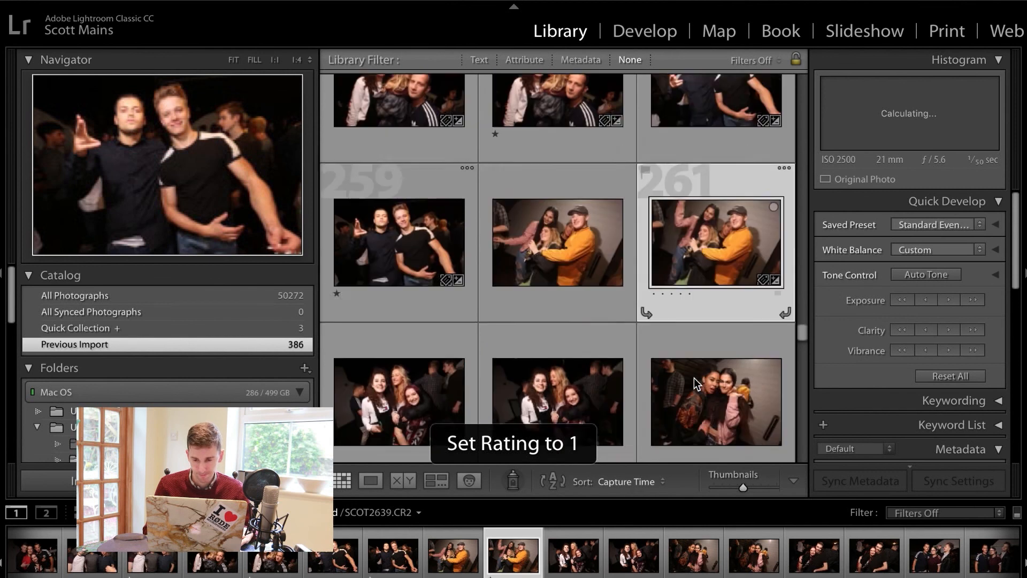
key("1")
scroll(696, 383, "down", 1)
left_click(571, 382)
scroll(570, 382, "down", 3)
key("1")
Step: Rate photos 265, 267 and 270 in the grid with one star
left_click(429, 381)
scroll(429, 381, "down", 1)
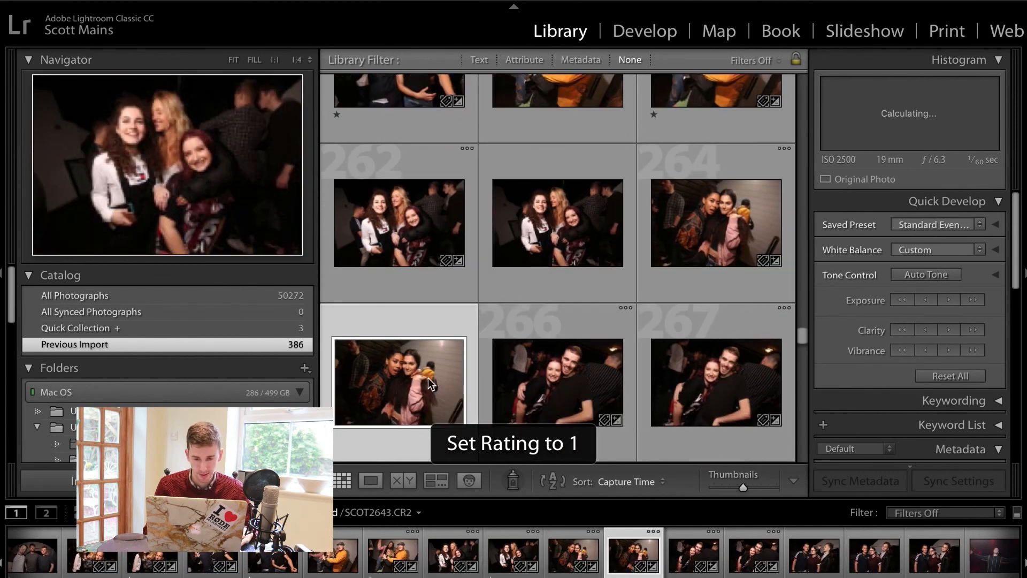
key("1")
left_click(675, 380)
scroll(675, 380, "down", 1)
key("1")
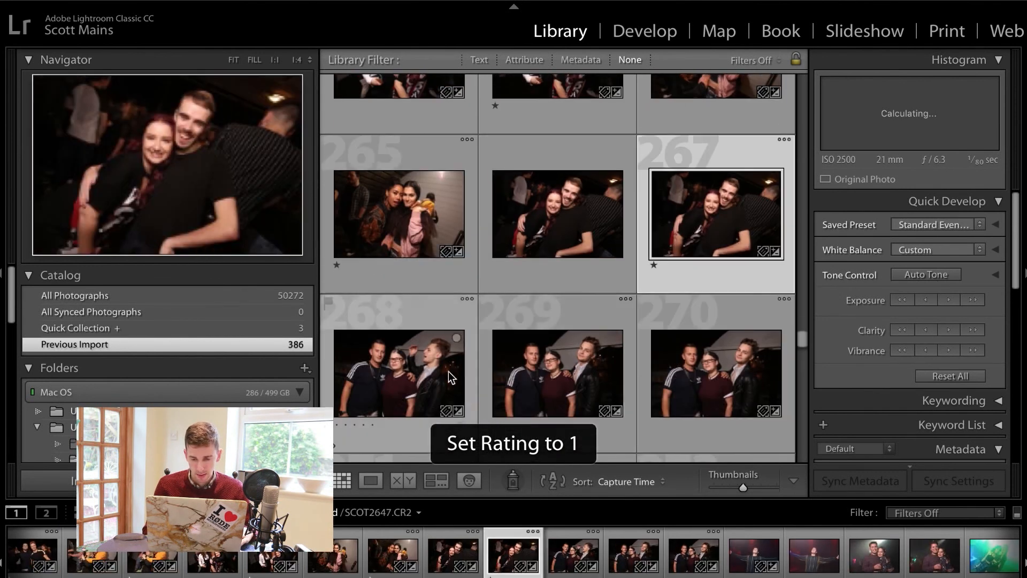
left_click(712, 396)
scroll(711, 396, "down", 1)
key("1")
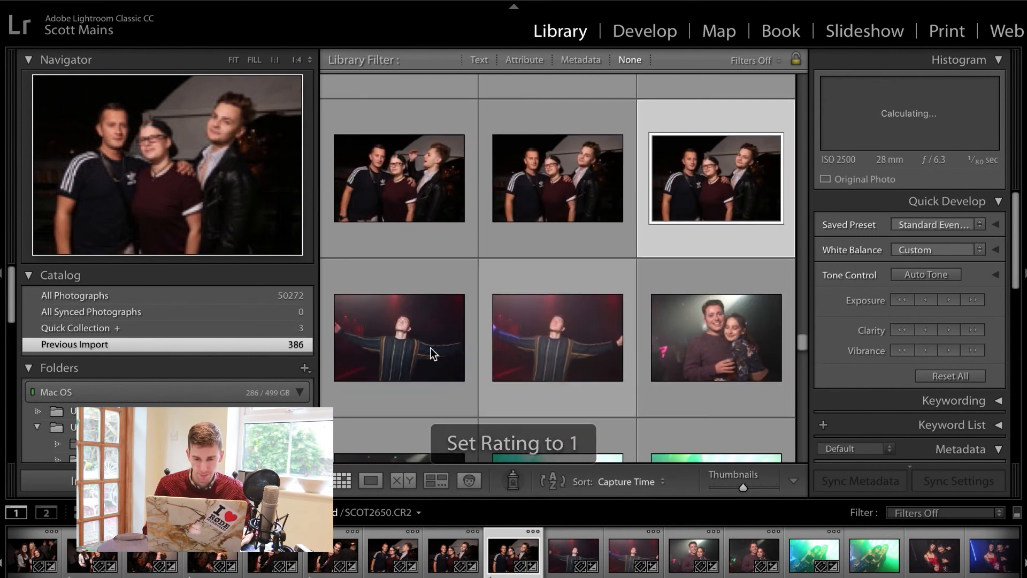
Step: Rate photos 271, 274 and 278 in the grid with one star
left_click(383, 347)
key("1")
scroll(383, 348, "down", 1)
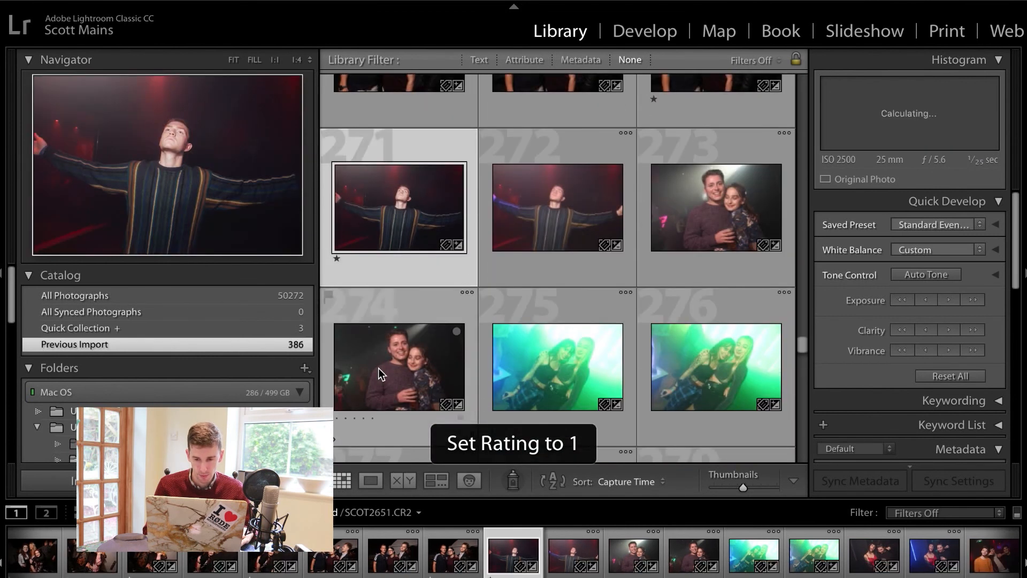
left_click(379, 369)
scroll(622, 392, "down", 1)
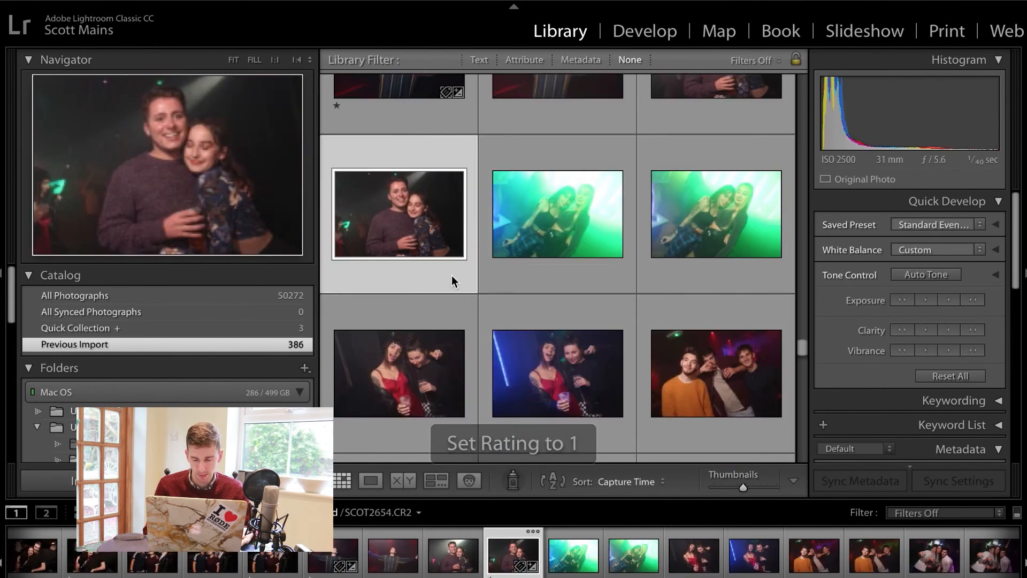
left_click(562, 361)
key("1")
Step: Rate photos 280, 282 and 285 in the grid with one star
scroll(709, 326, "down", 1)
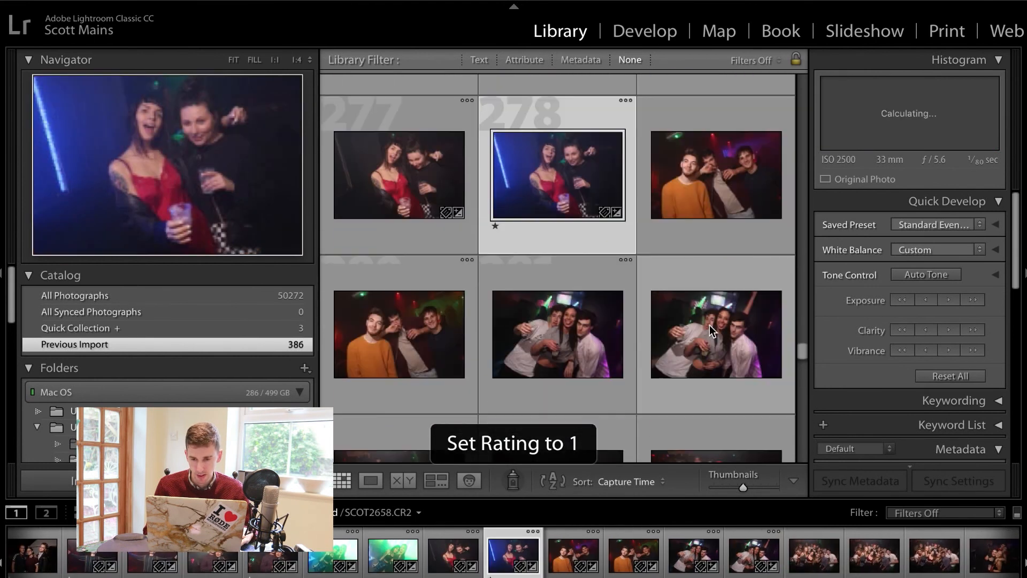
left_click(385, 353)
key("1")
left_click(732, 345)
scroll(733, 344, "down", 1)
left_click(691, 308)
scroll(690, 307, "down", 1)
key("1")
Step: Rate photos 287, 289 and 291 in the grid with one star
left_click(548, 309)
scroll(548, 310, "down", 1)
key("1")
left_click(409, 366)
key("1")
left_click(716, 366)
scroll(717, 366, "down", 1)
key("1")
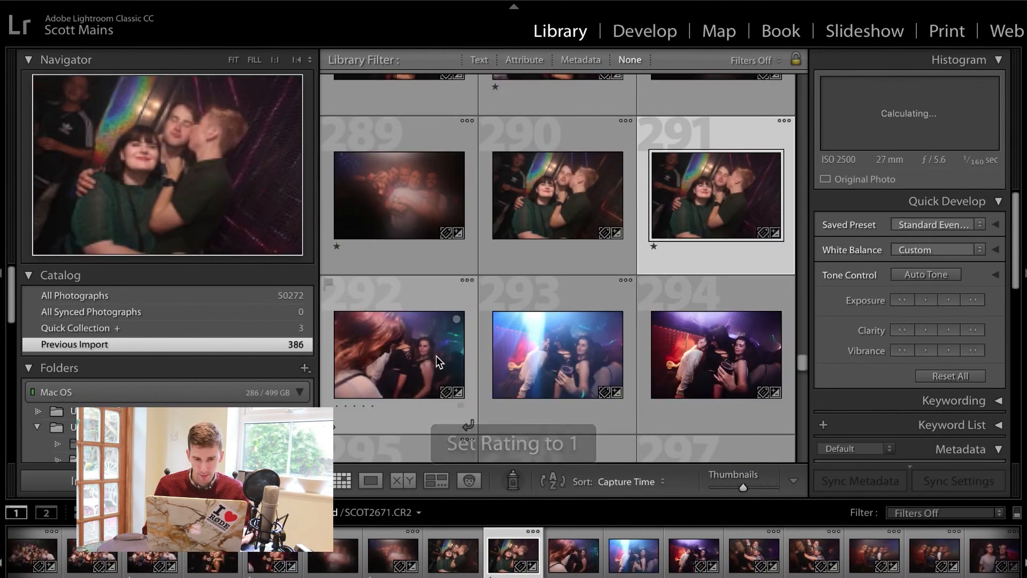
Step: Rate photos 294, 296 and 298 in the grid with one star
left_click(681, 367)
key("1")
scroll(682, 367, "down", 1)
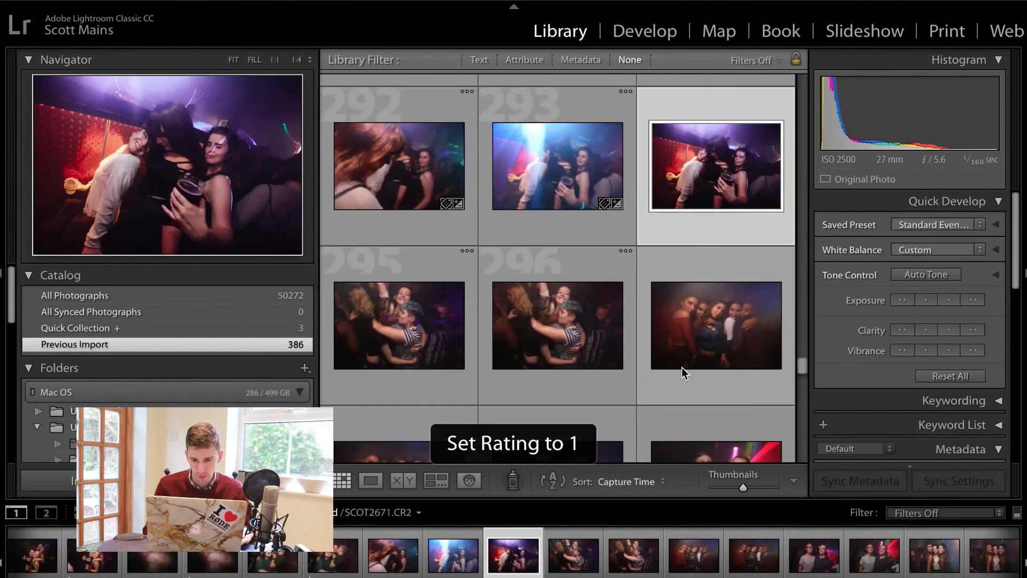
left_click(555, 332)
key("1")
scroll(555, 331, "down", 1)
left_click(395, 302)
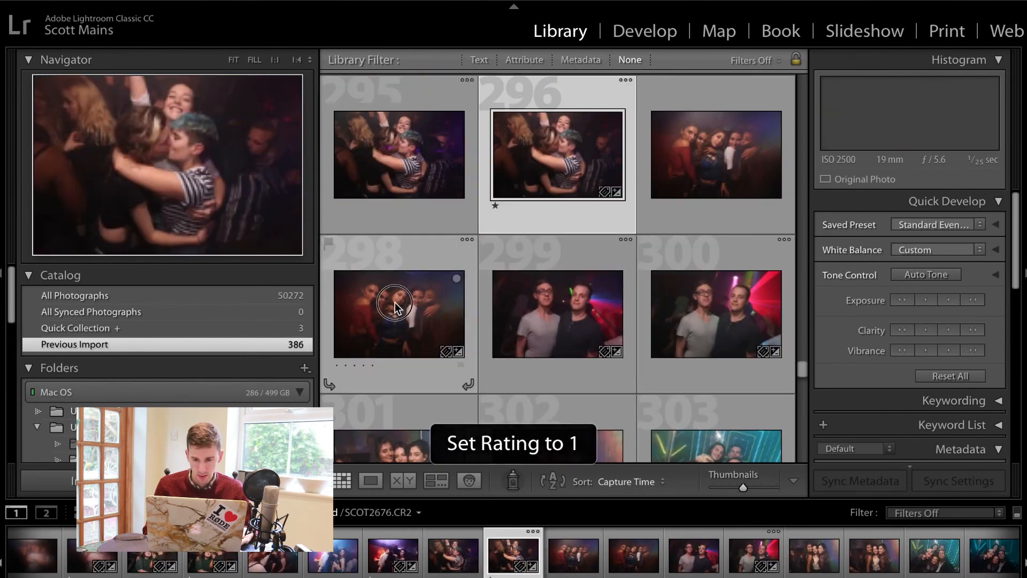
key("1")
Step: Rate photos 300, 302 and 304 in the grid with one star
left_click(688, 315)
scroll(669, 315, "down", 1)
left_click(578, 324)
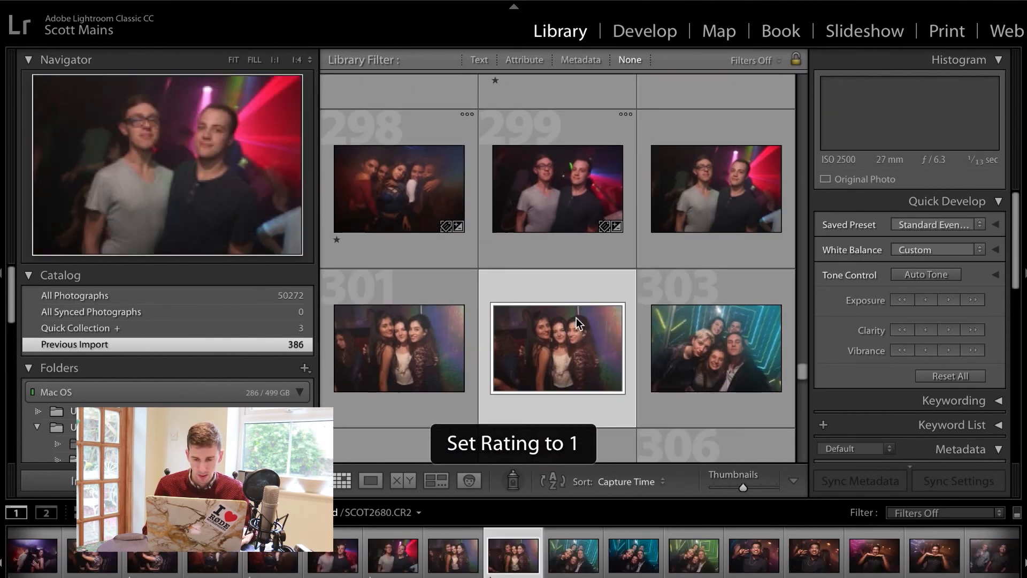
key("1")
scroll(578, 323, "down", 1)
left_click(433, 361)
key("1")
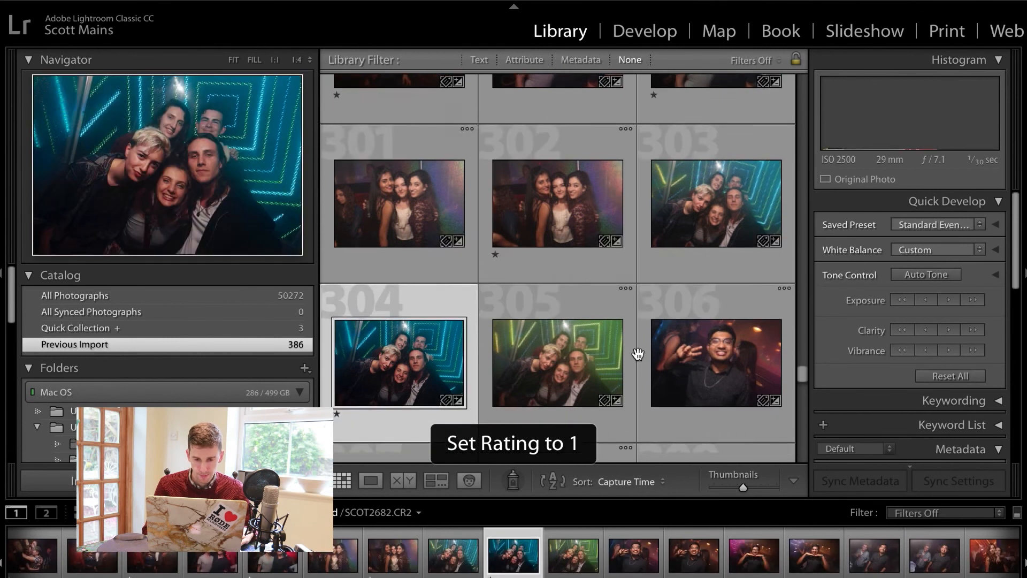
Step: Rate photos 311, 313 and 315 in the grid with one star
scroll(433, 360, "down", 1)
scroll(738, 392, "down", 1)
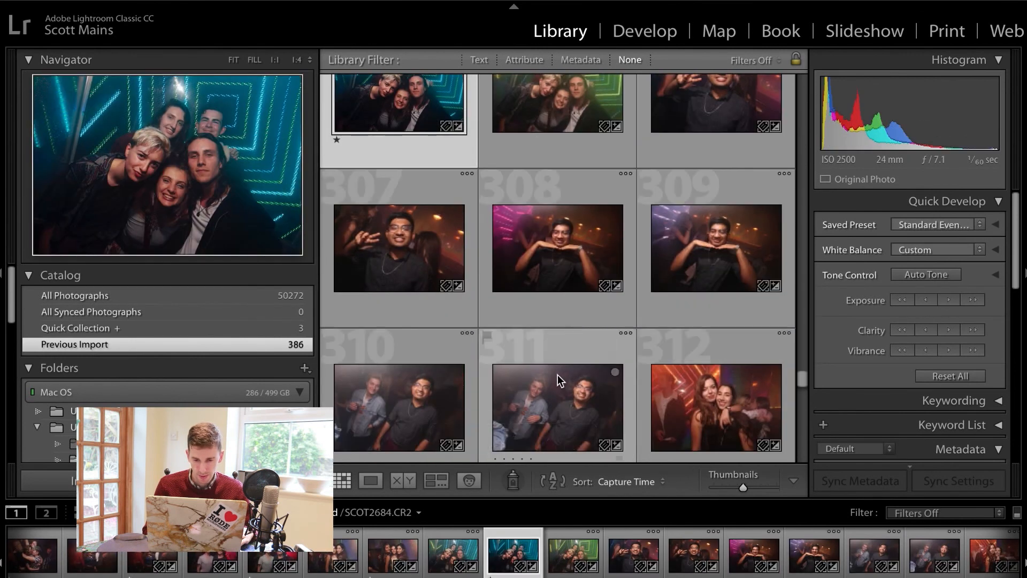
left_click(546, 423)
key("1")
scroll(547, 423, "down", 1)
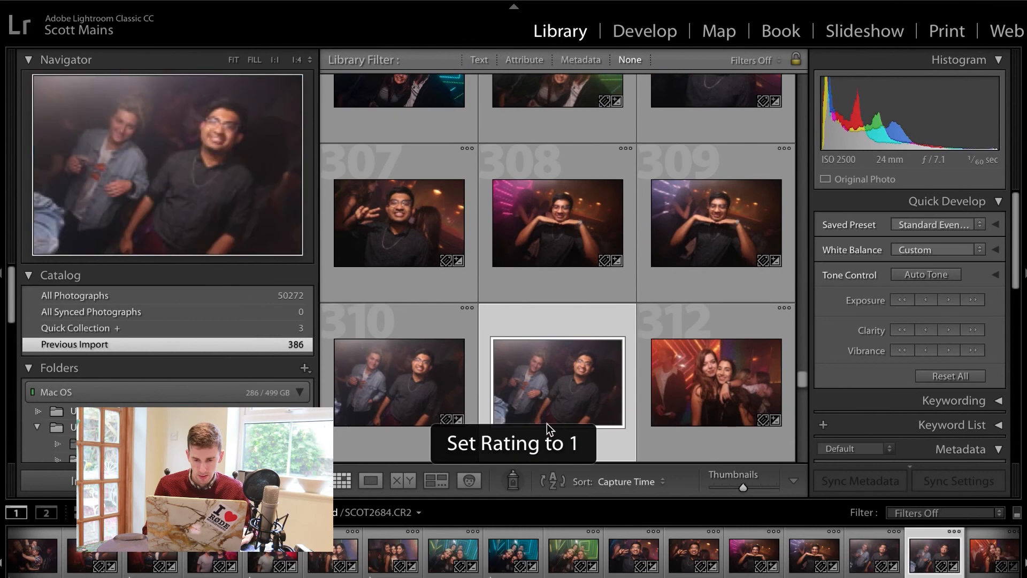
scroll(521, 371, "down", 2)
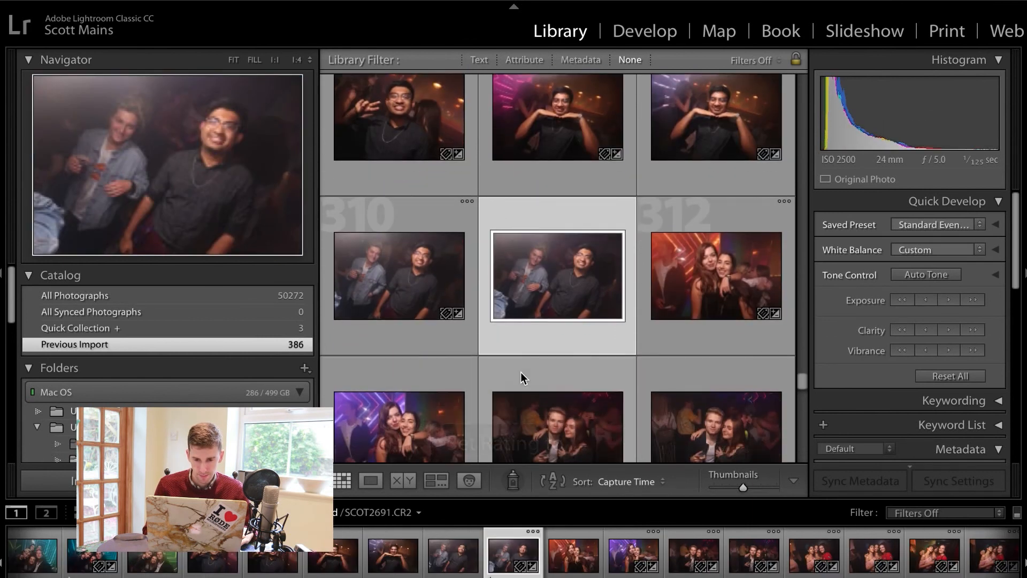
left_click(356, 379)
key("1")
left_click(720, 377)
key("1")
Step: Rate photos 317 and 322 in the grid with one star
scroll(721, 376, "down", 2)
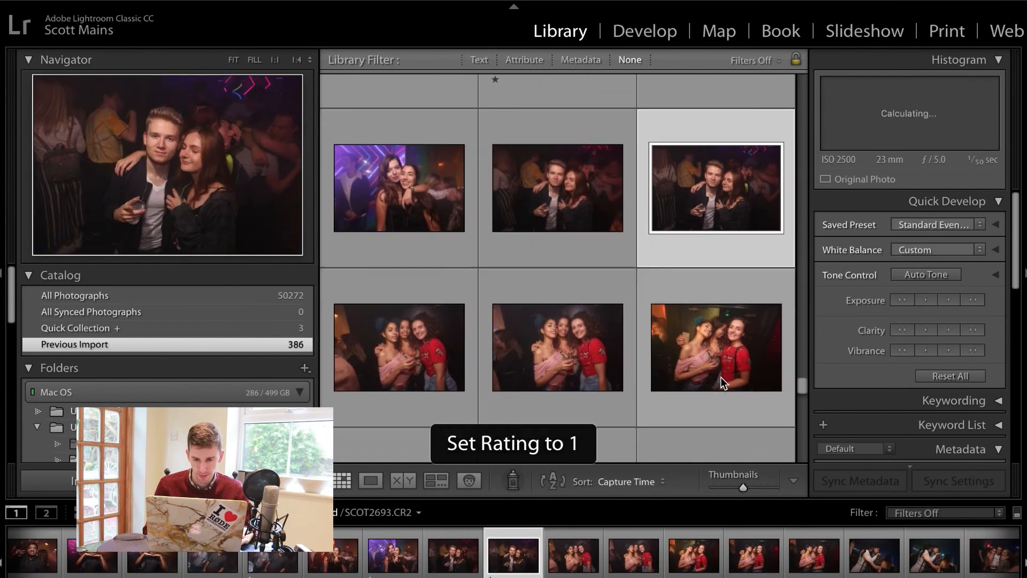
left_click(550, 333)
key("1")
scroll(550, 332, "down", 5)
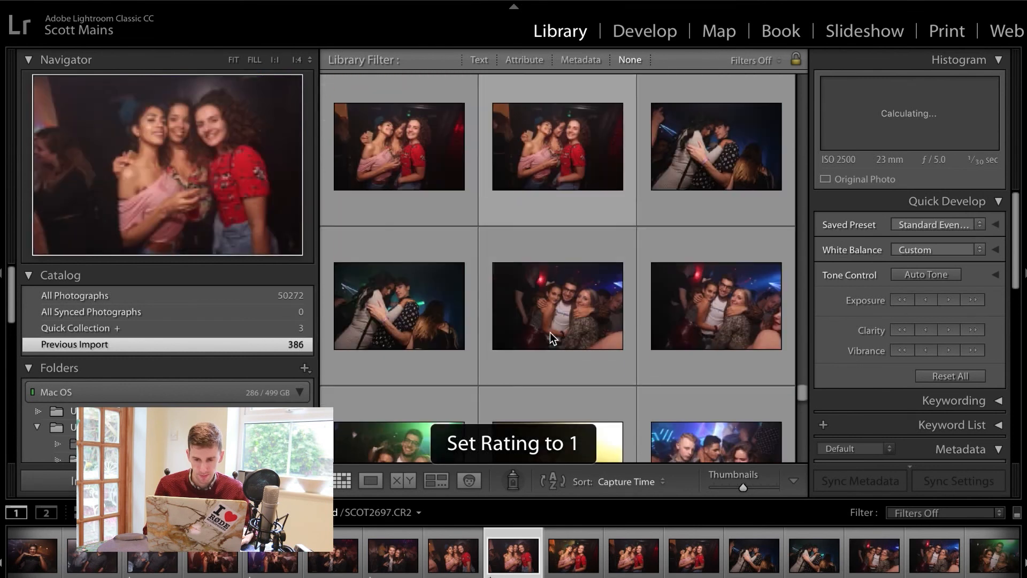
left_click(397, 306)
key("1")
Step: Rate photos 324 and 325 in the grid with one star
left_click(687, 310)
key("1")
scroll(687, 306, "down", 2)
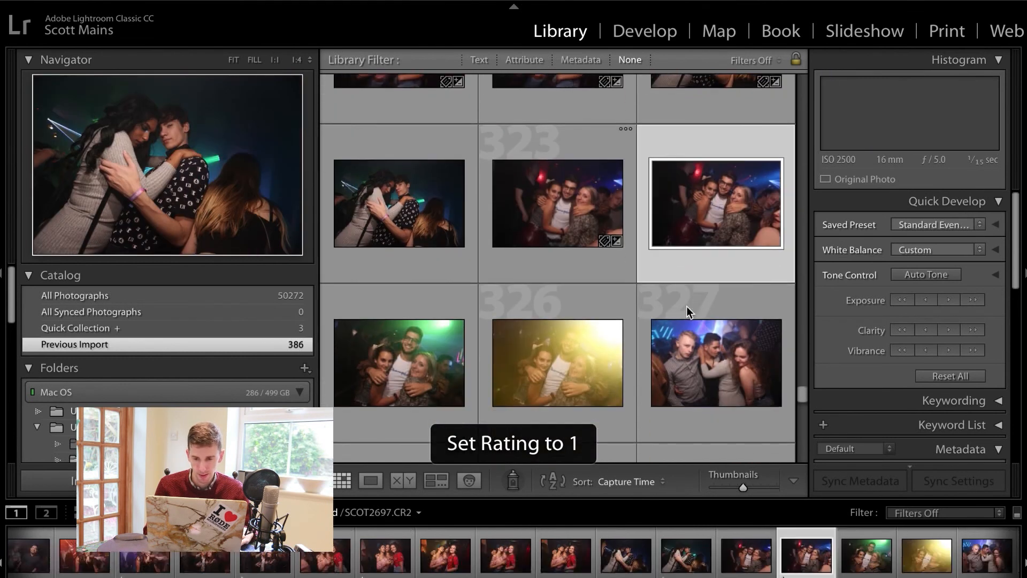
left_click(416, 343)
key("1")
scroll(403, 354, "down", 2)
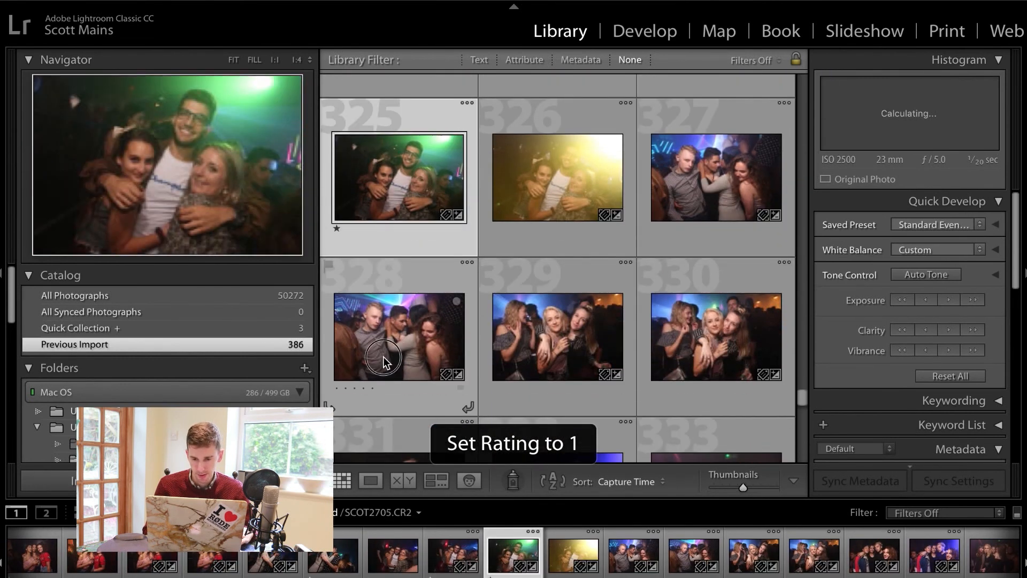
Step: Rate photos 328, 331 and 334 in the grid with one star
left_click(383, 357)
key("1")
scroll(655, 346, "down", 2)
left_click(463, 353)
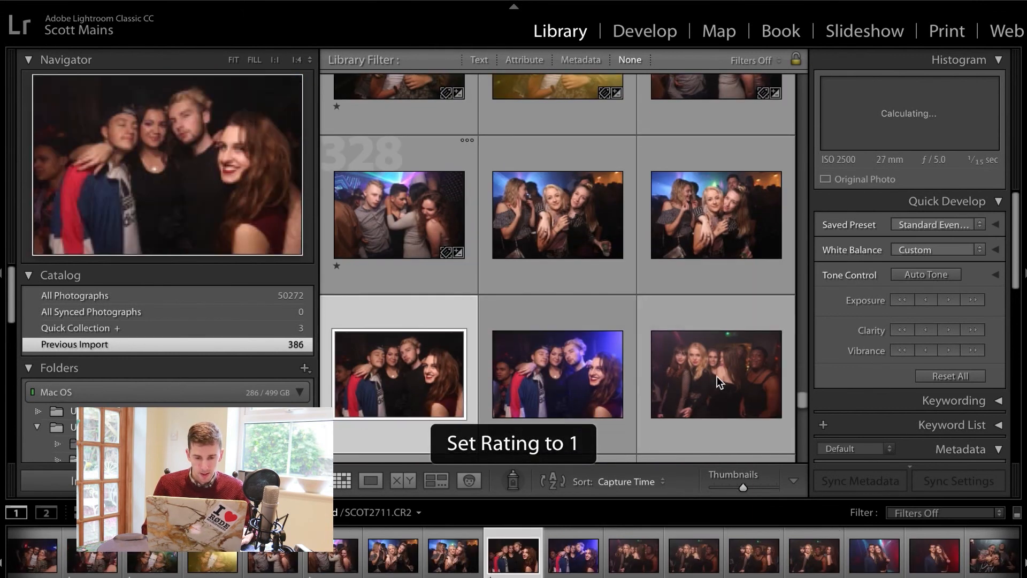
key("1")
scroll(717, 376, "down", 2)
left_click(433, 389)
key("1")
scroll(433, 390, "down", 2)
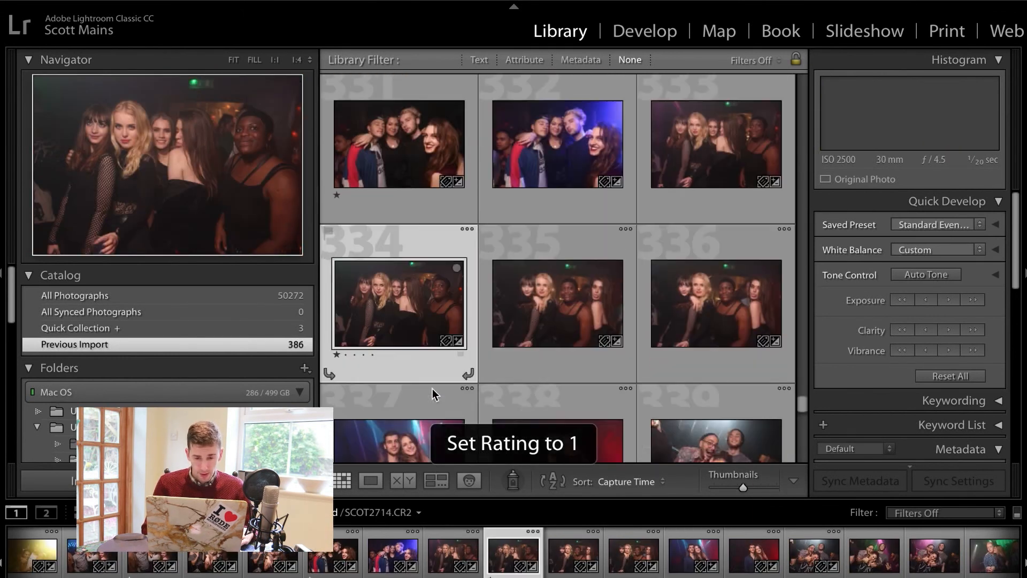
Step: Rate photos 338, 340 and 343 in the grid with one star
left_click(540, 392)
key("1")
scroll(539, 390, "down", 2)
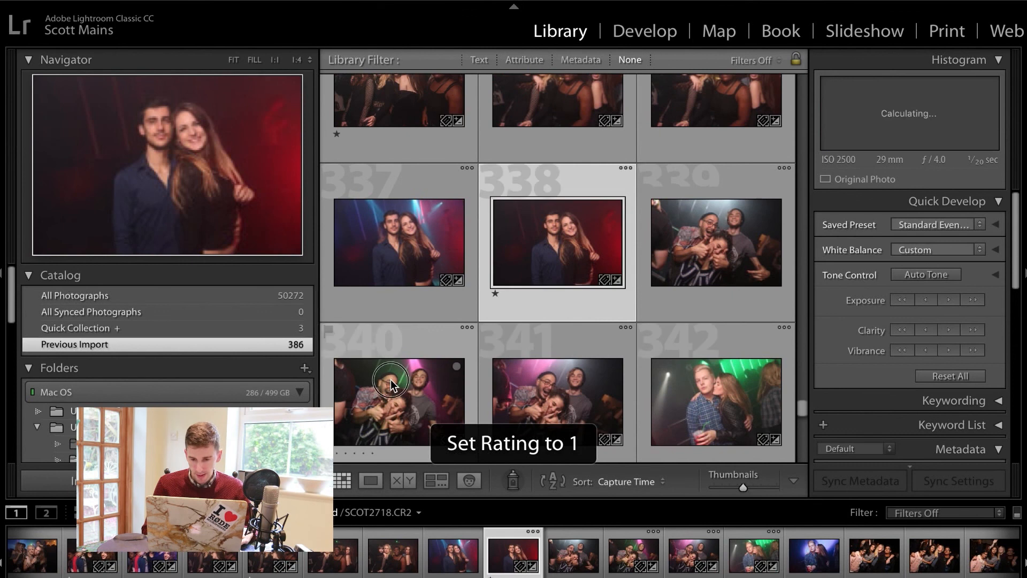
left_click(392, 379)
scroll(394, 375, "down", 2)
key("1")
left_click(395, 393)
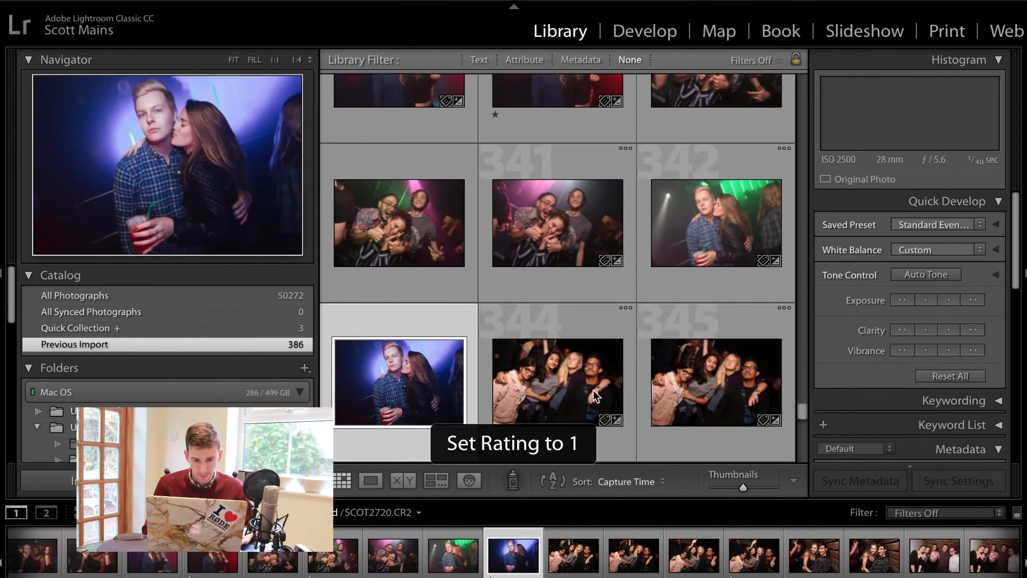
key("1")
Step: Rate photos 345, 347 and 349 in the grid with one star
left_click(705, 389)
scroll(705, 389, "down", 2)
key("1")
left_click(588, 393)
scroll(582, 396, "down", 2)
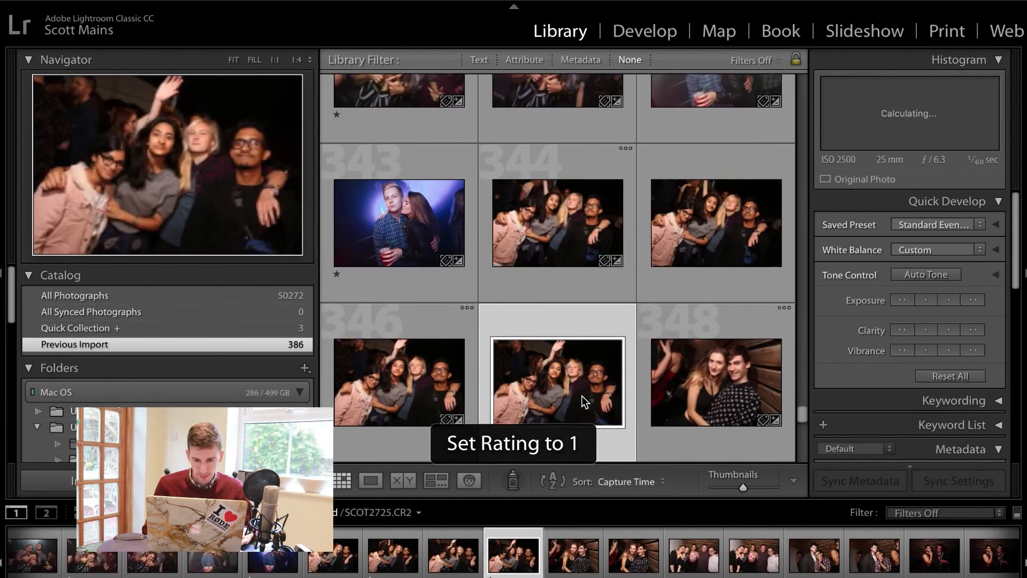
key("1")
left_click(377, 414)
scroll(376, 414, "down", 2)
key("1")
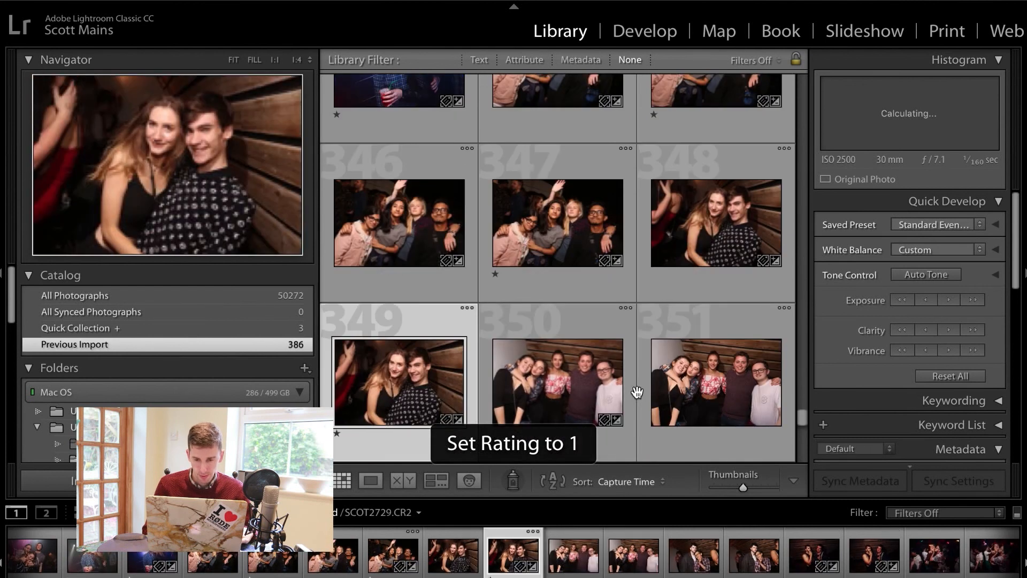
Step: Rate photos 351, 353 and 355 in the grid with one star
left_click(664, 394)
scroll(664, 393, "down", 2)
key("1")
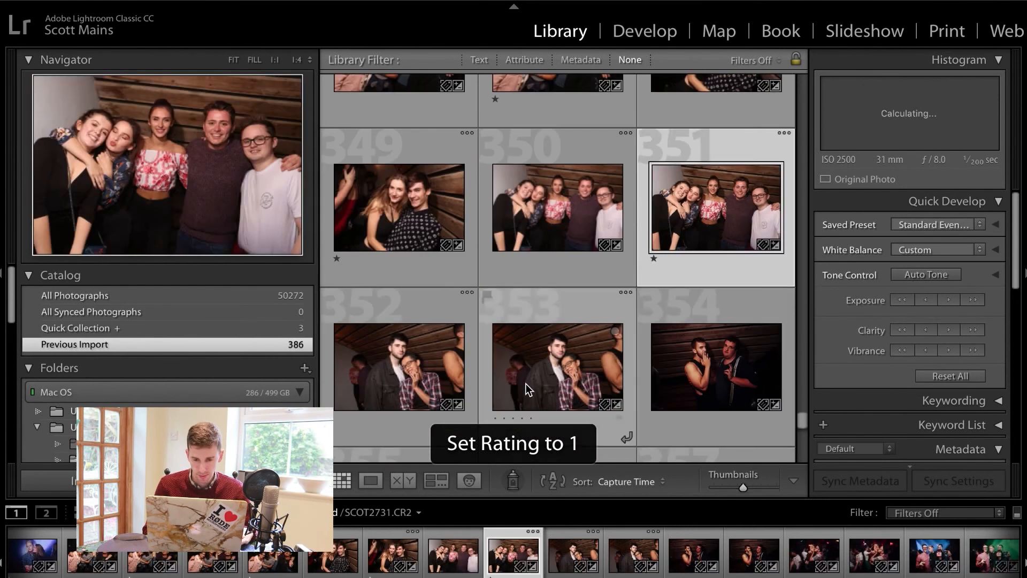
left_click(526, 384)
scroll(526, 383, "down", 2)
key("1")
left_click(405, 379)
scroll(405, 378, "down", 2)
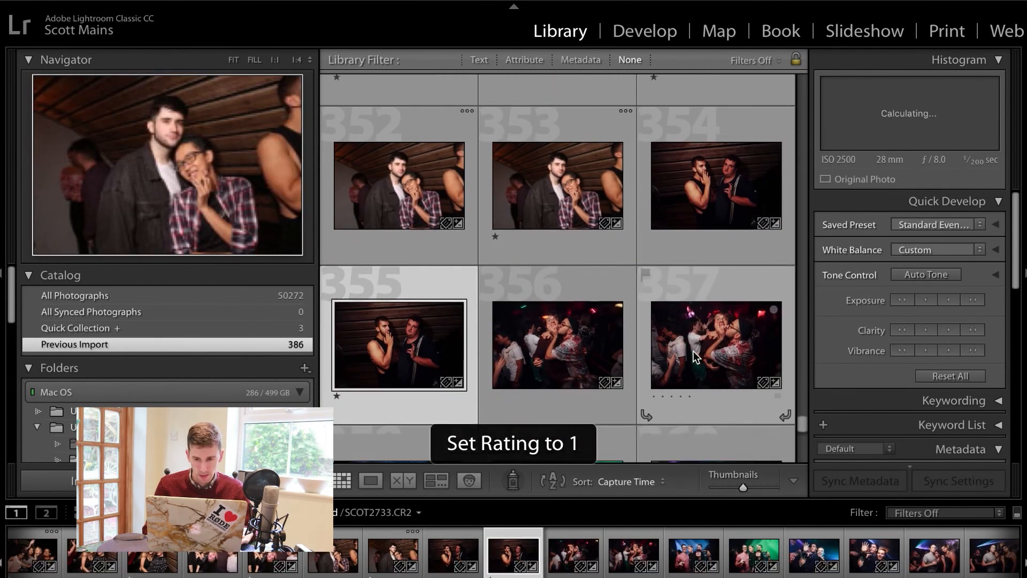
key("1")
Step: Rate photos 358, 361 and 363 in the grid with one star
left_click(428, 412)
scroll(436, 413, "down", 2)
key("1")
left_click(394, 397)
key("1")
left_click(718, 365)
scroll(718, 366, "down", 2)
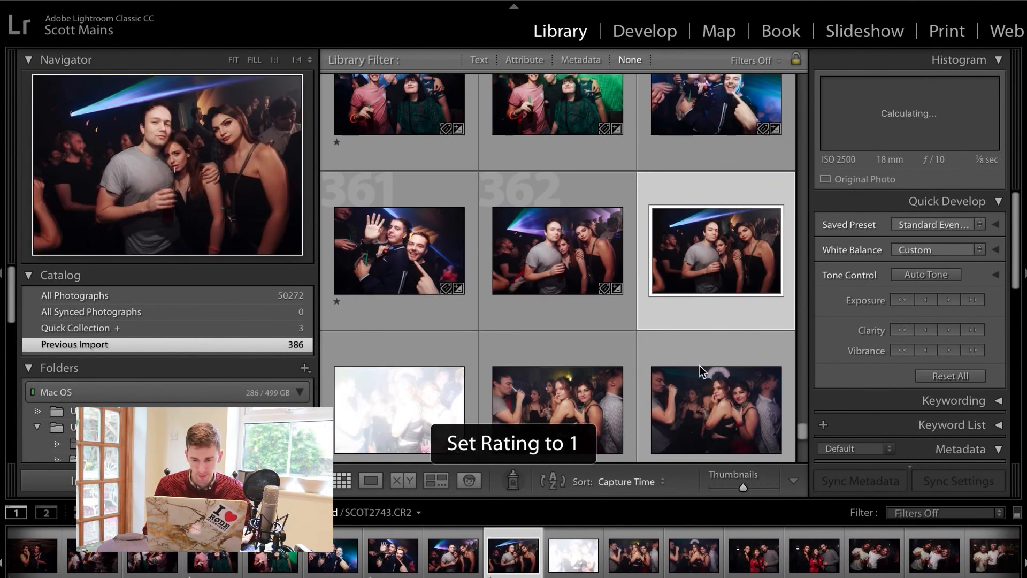
key("1")
Step: Rate photos 366 and 368 in the grid with one star
scroll(568, 394, "down", 1)
left_click(719, 303)
key("1")
scroll(719, 303, "down", 2)
left_click(528, 344)
key("1")
scroll(528, 344, "down", 2)
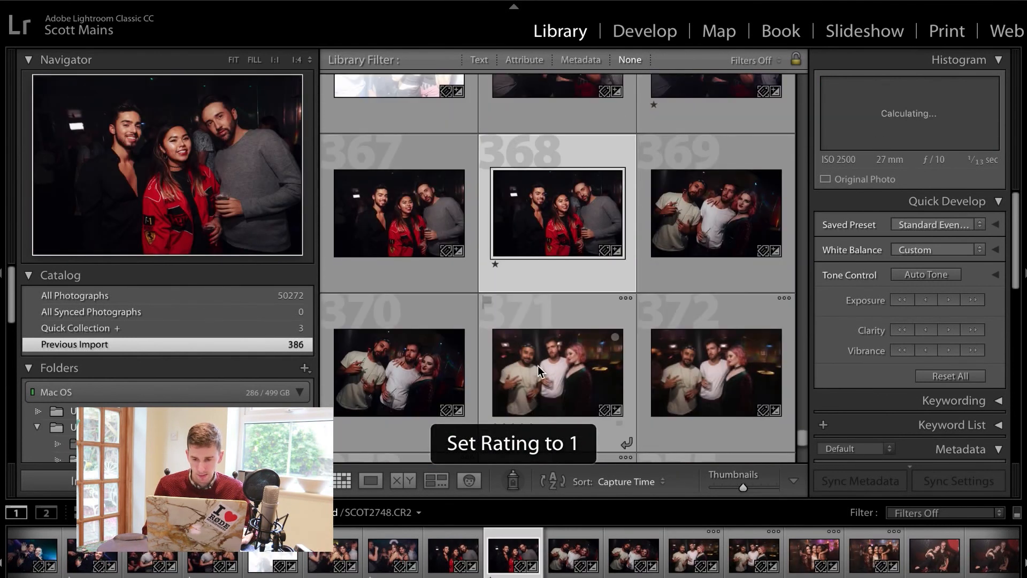
Step: Rate photos 372, 374 and 376 in the grid with one star
left_click(703, 352)
key("1")
scroll(704, 353, "down", 2)
left_click(543, 403)
key("1")
scroll(543, 403, "down", 2)
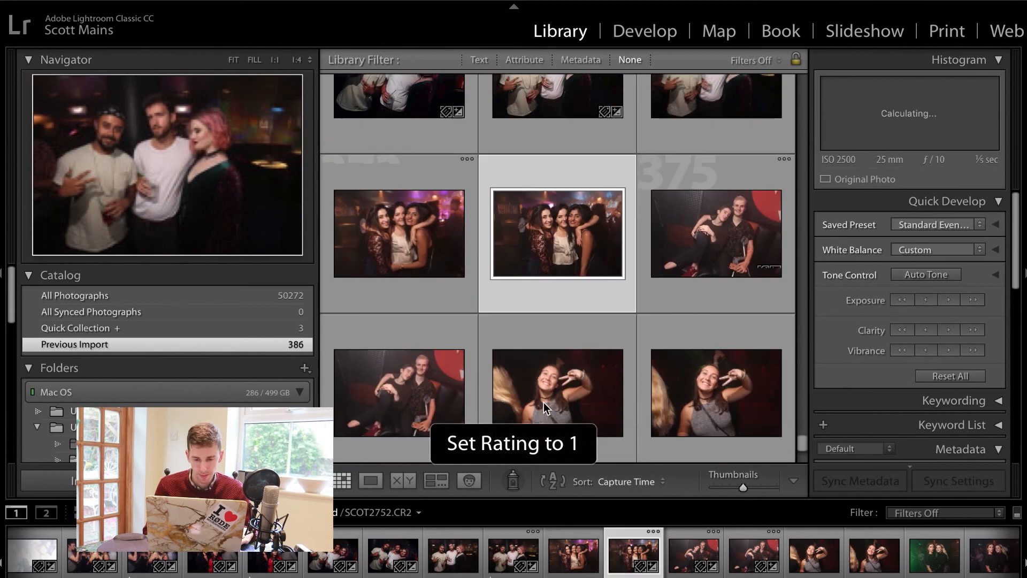
left_click(420, 399)
key("1")
Step: Select photo 378, and rate photos 380, 383 and 385 in the grid with one star
left_click(656, 389)
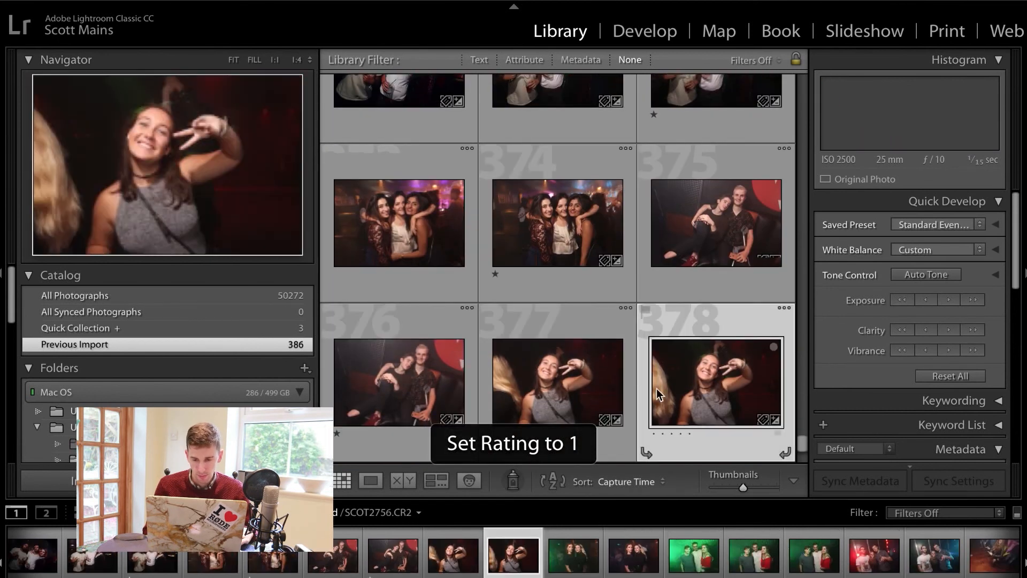
scroll(658, 389, "down", 2)
left_click(541, 381)
key("1")
scroll(539, 380, "down", 2)
left_click(544, 373)
key("1")
scroll(543, 375, "down", 2)
left_click(399, 382)
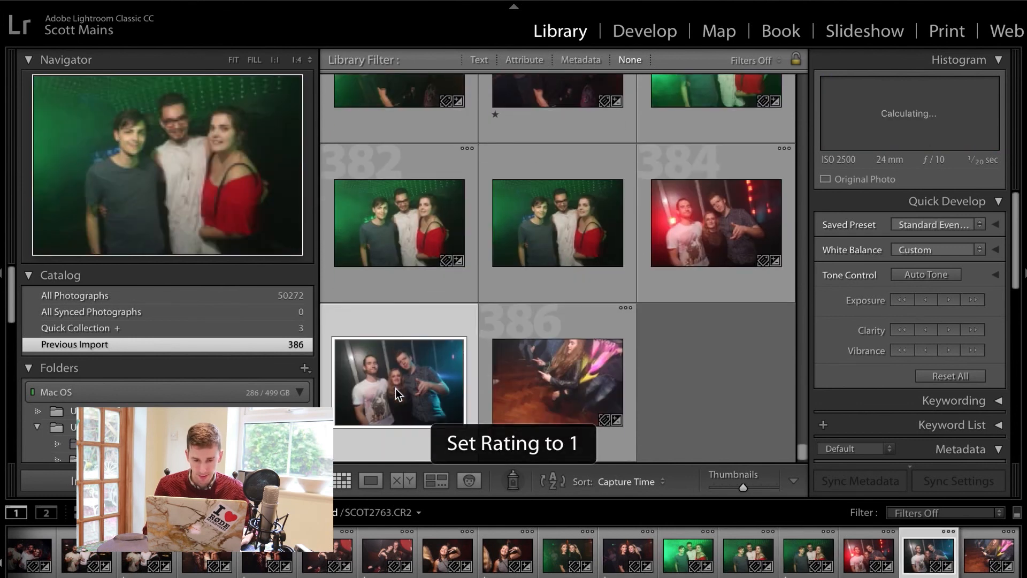
key("1")
Step: Filter the previous import with the Rated preset so only photos with one star or higher are listed
left_click(915, 511)
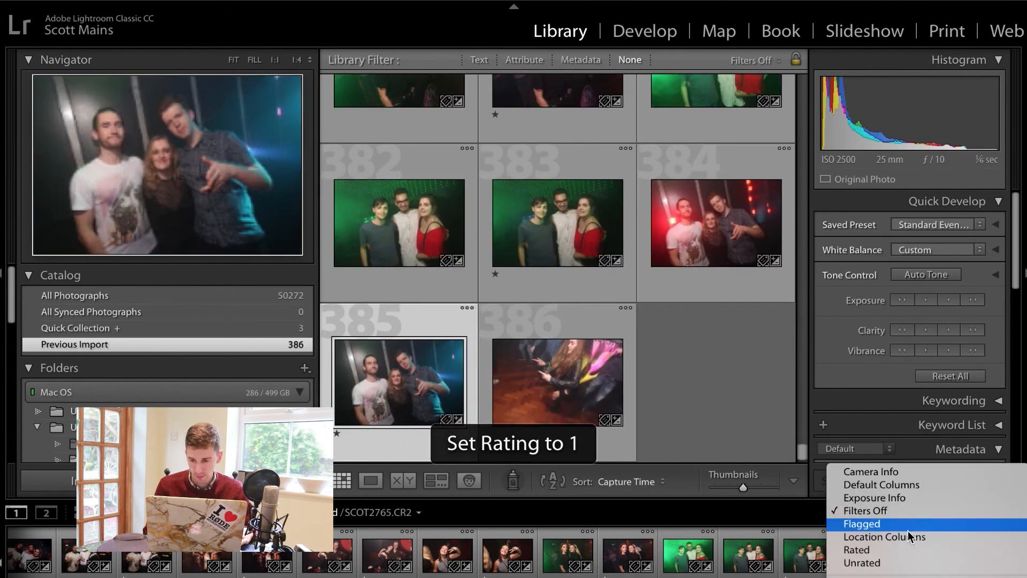
left_click(906, 526)
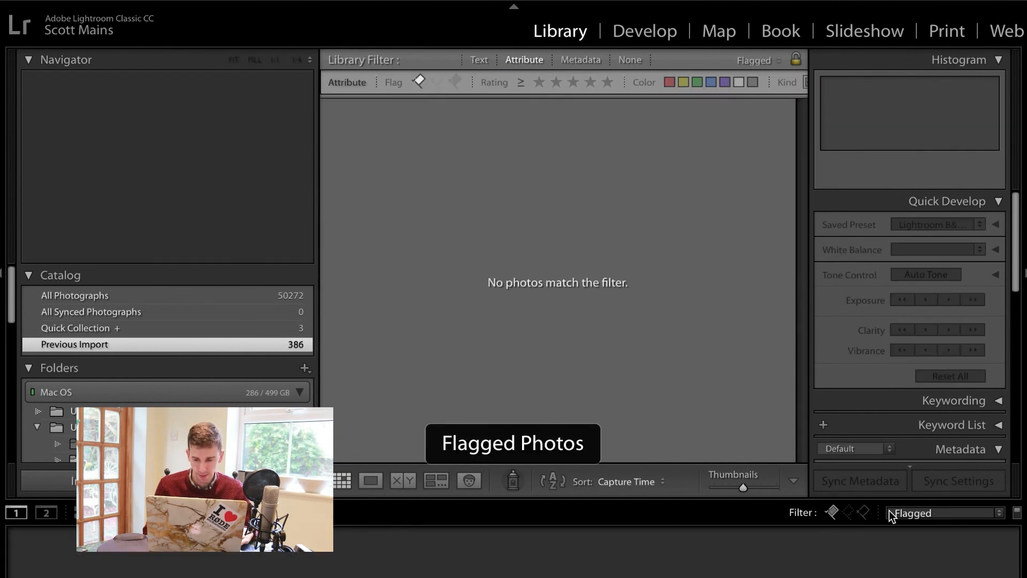
left_click(899, 512)
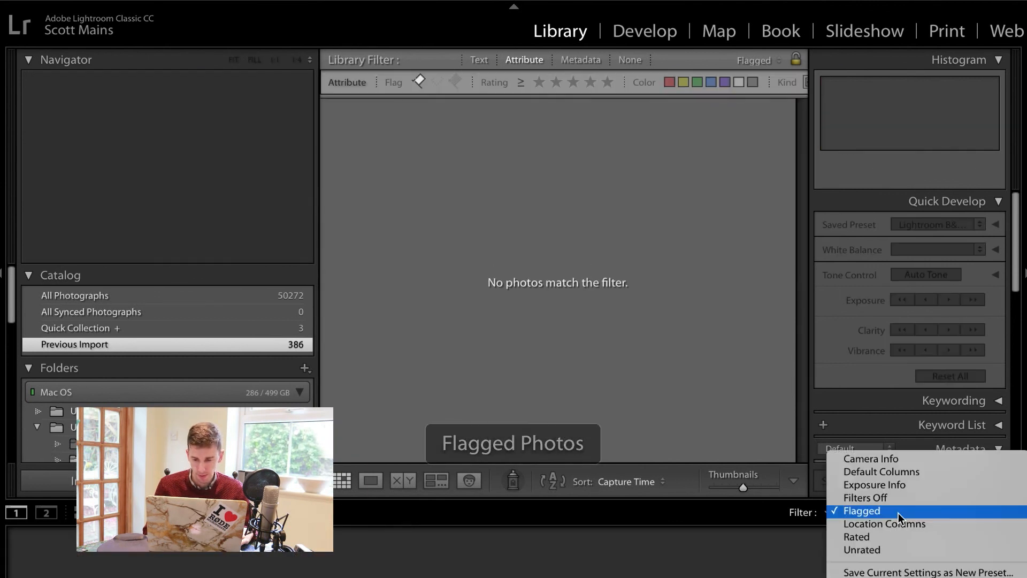
left_click(883, 536)
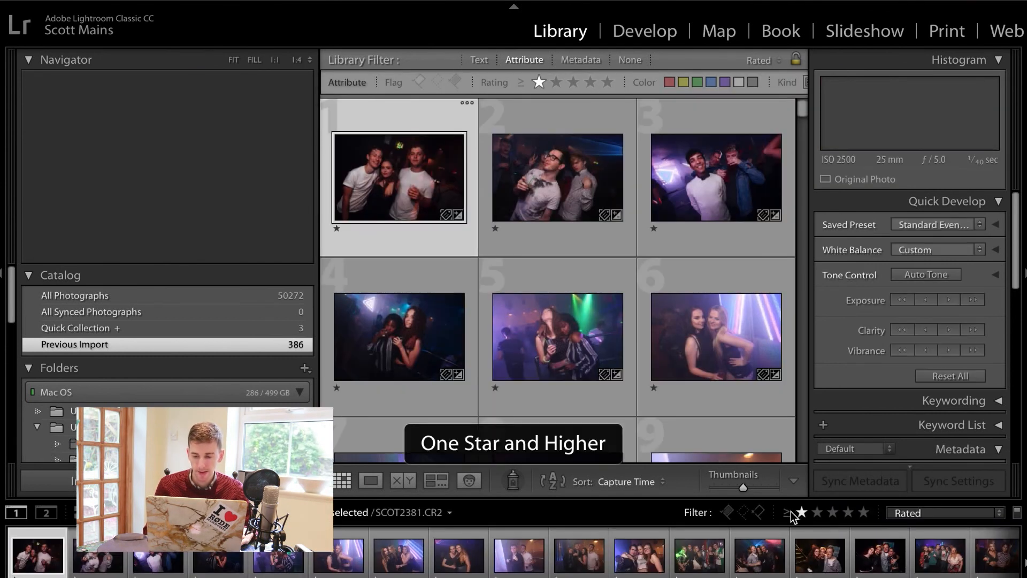
Step: Open the first rated photo, SCOT2381.CR2, in the Develop module and raise its exposure to +1.10
left_click(388, 180)
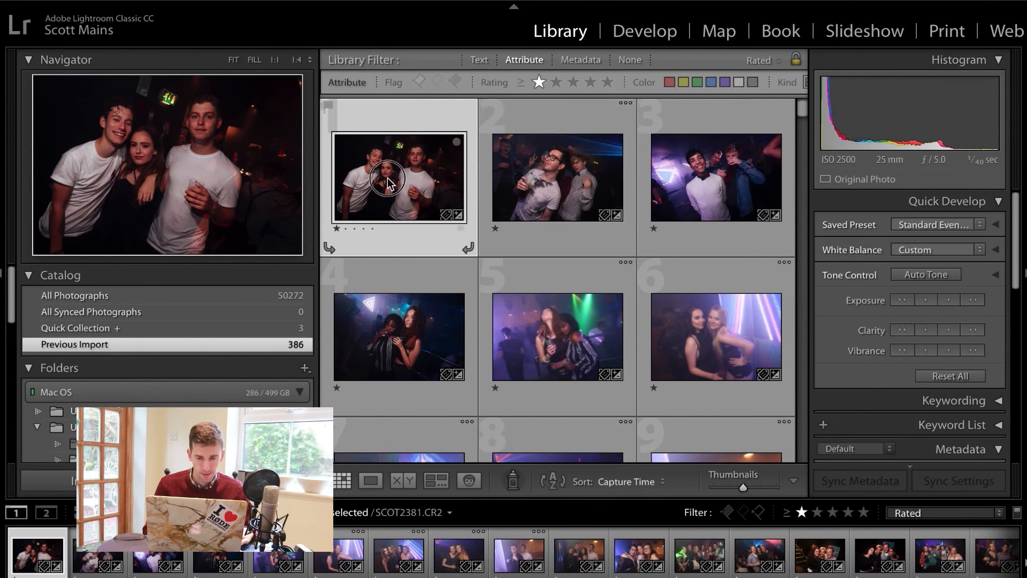
left_click(646, 32)
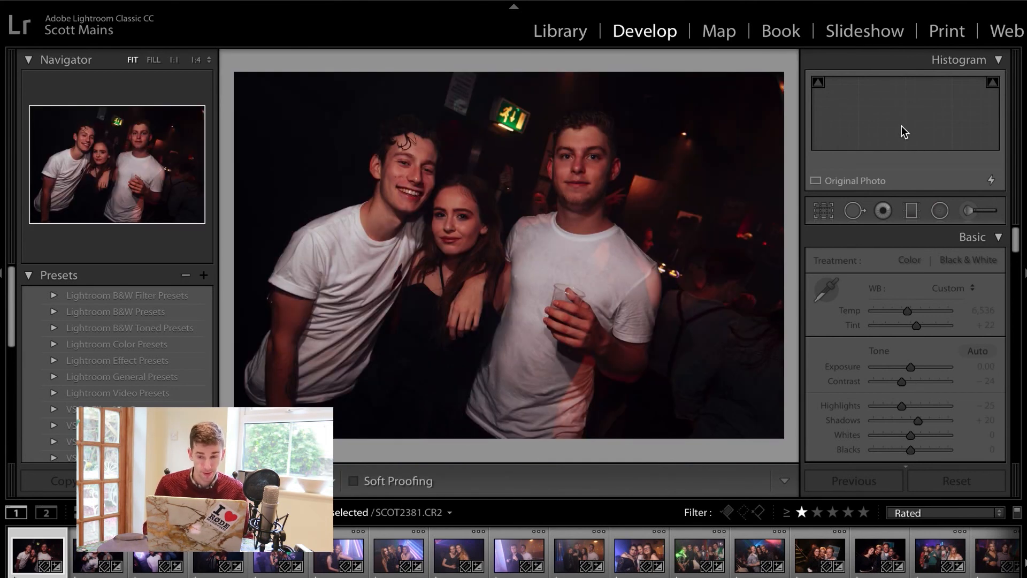
key("equal")
key("equal")
key("equal")
key("equal")
key("equal")
key("equal")
key("equal")
key("equal")
key("equal")
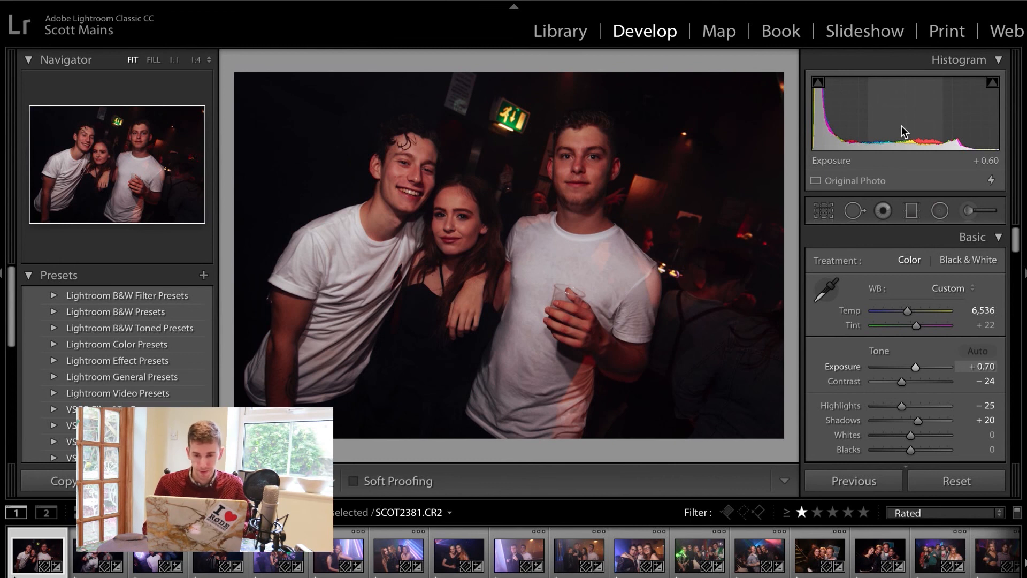
Step: Synchronize the first photo's develop settings across all the rated photos and clear the selection
key("ctrl+a")
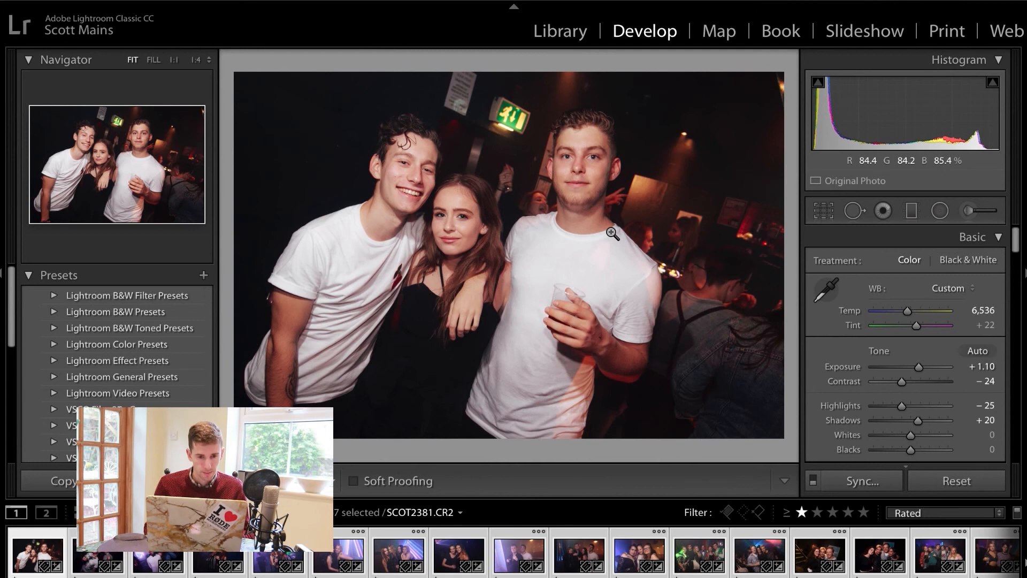
left_click(854, 481)
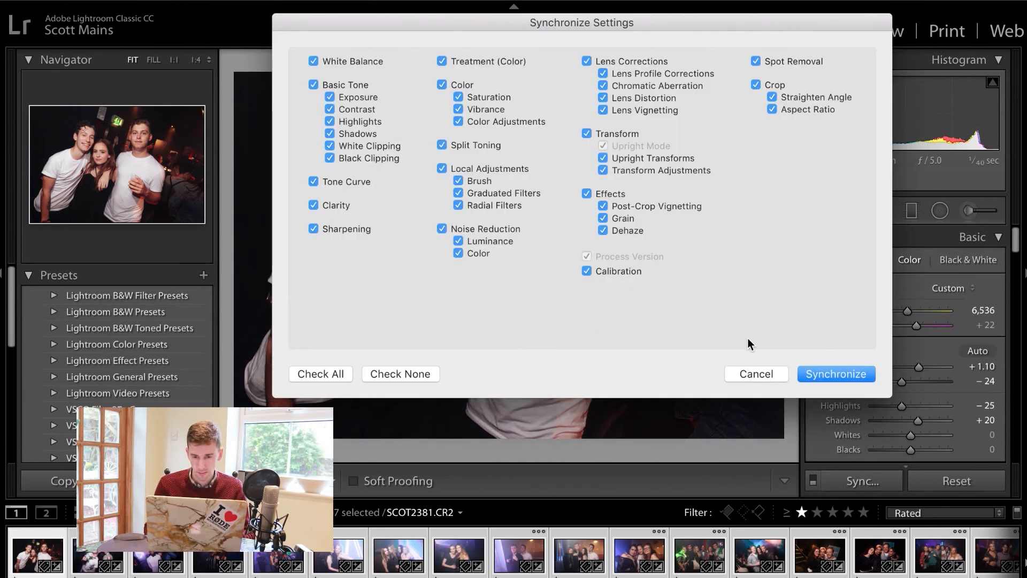
left_click(741, 373)
key("super+d")
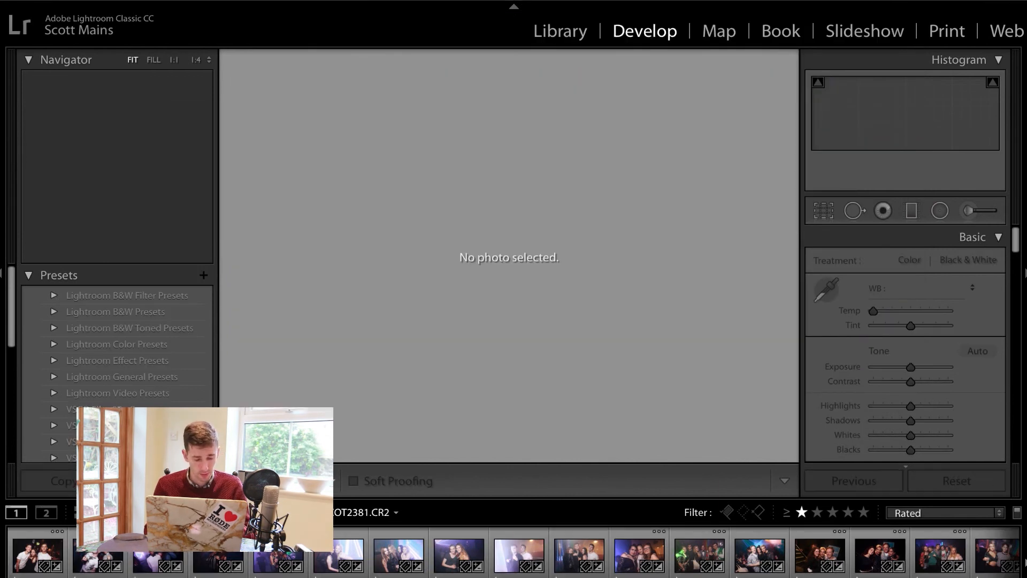
Step: Lower the exposure of the second rated photo to +0.80 and of the third to +0.60
left_click(16, 561)
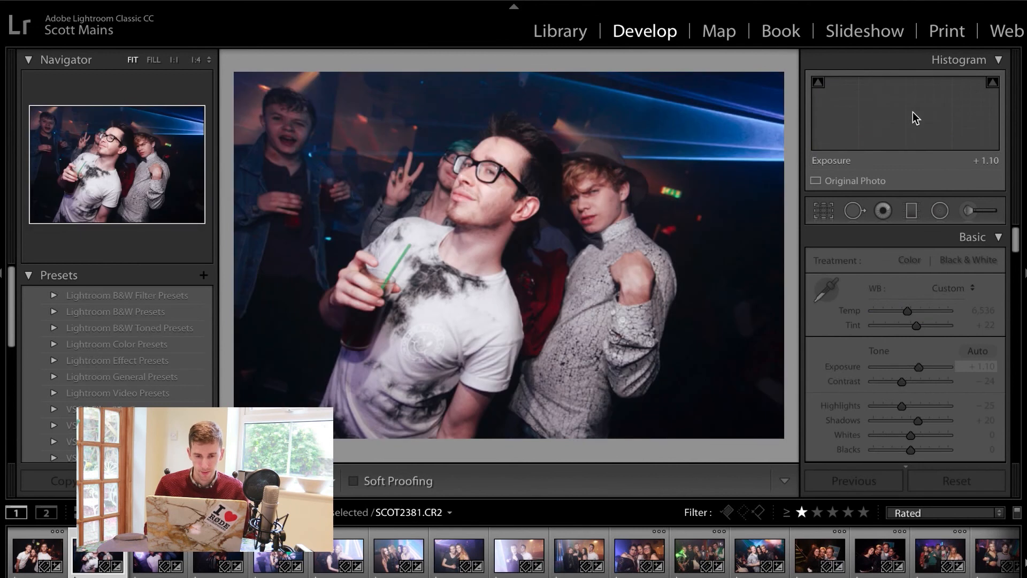
key("Right")
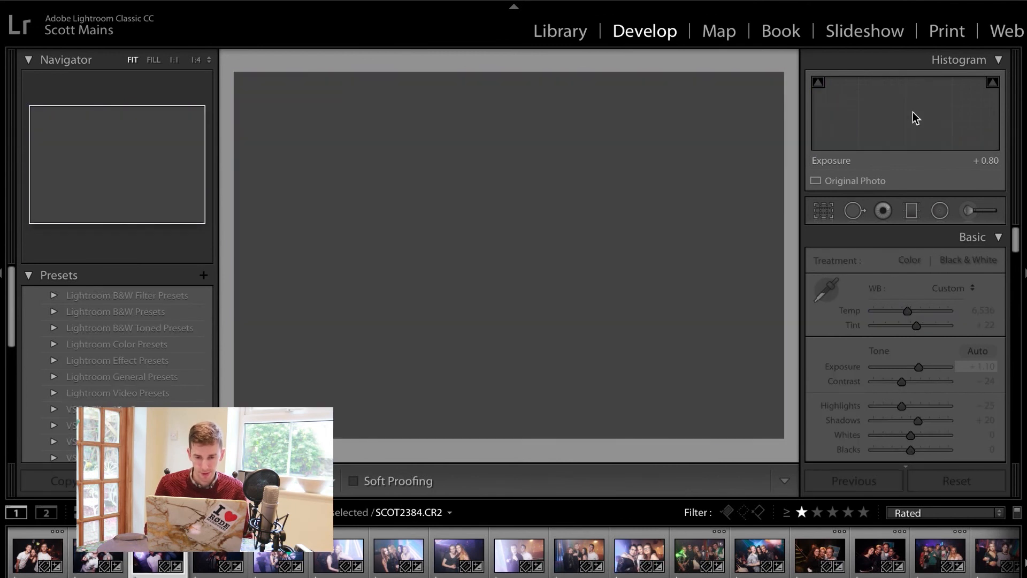
key("Right")
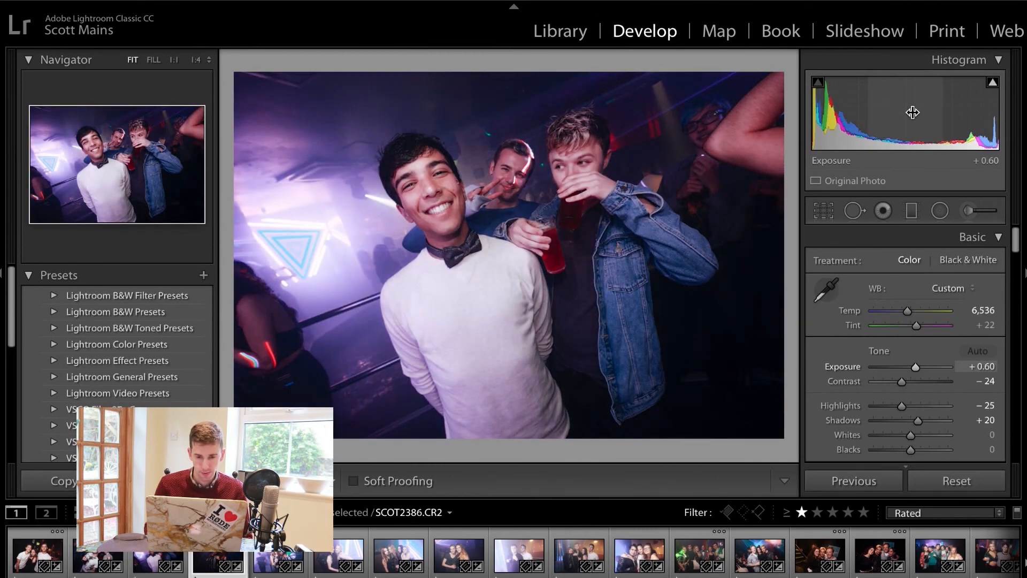
Step: Lower the exposure of photo SCOT2388.CR2, compare it with the next photo, and set its rating to 0
key("Right")
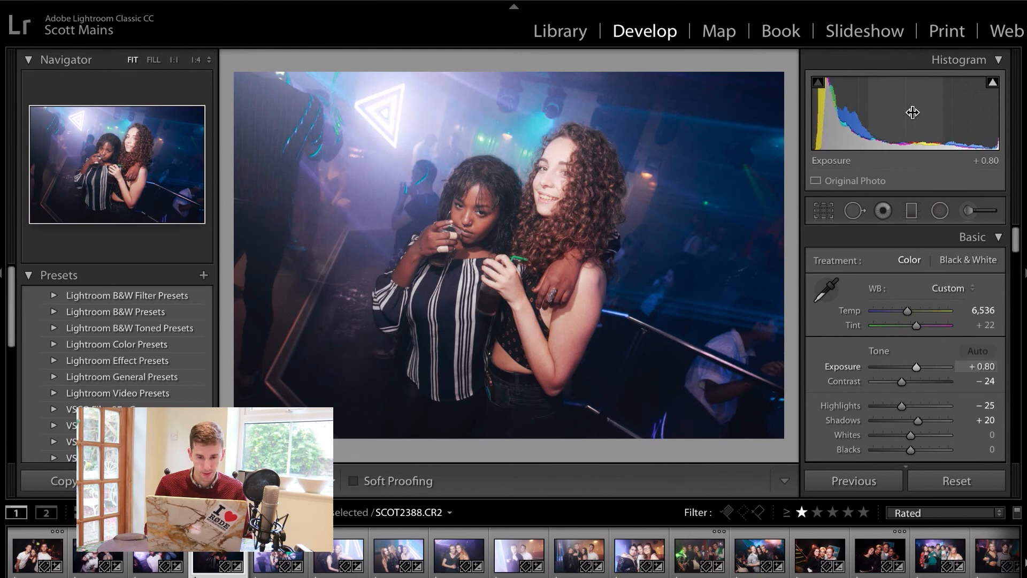
key("minus")
key("Right")
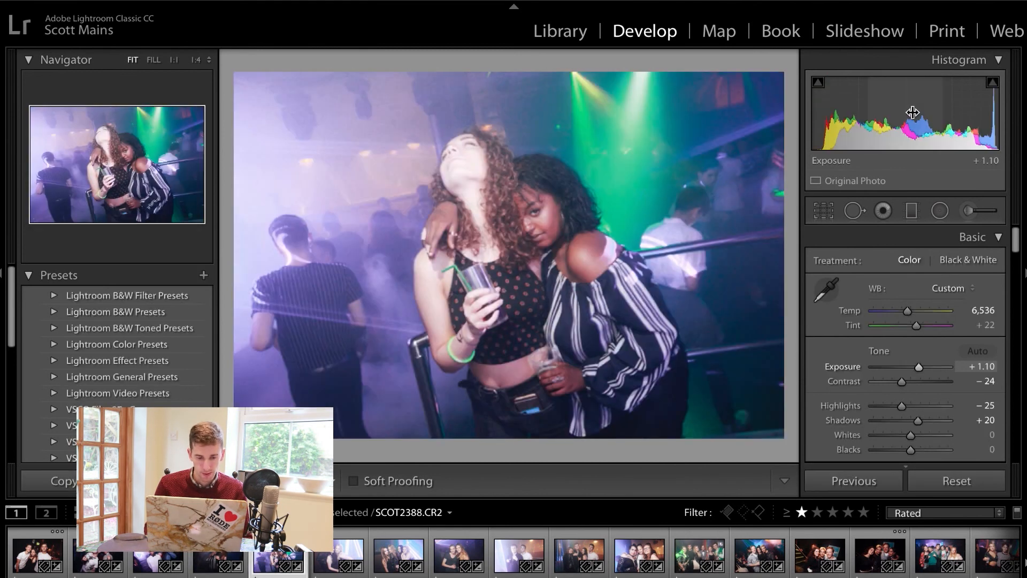
key("Left")
key("0")
Step: Lower the exposure of photo SCOT2390.CR2 to +0.20
key("Right")
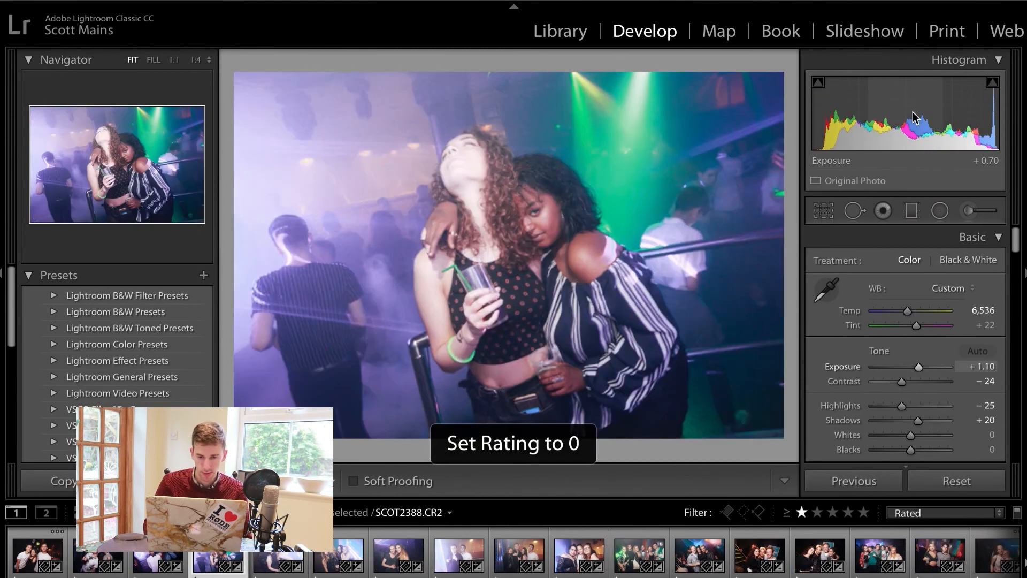
key("minus")
key("minus")
key("minus")
key("minus")
key("minus")
key("minus")
key("minus")
key("minus")
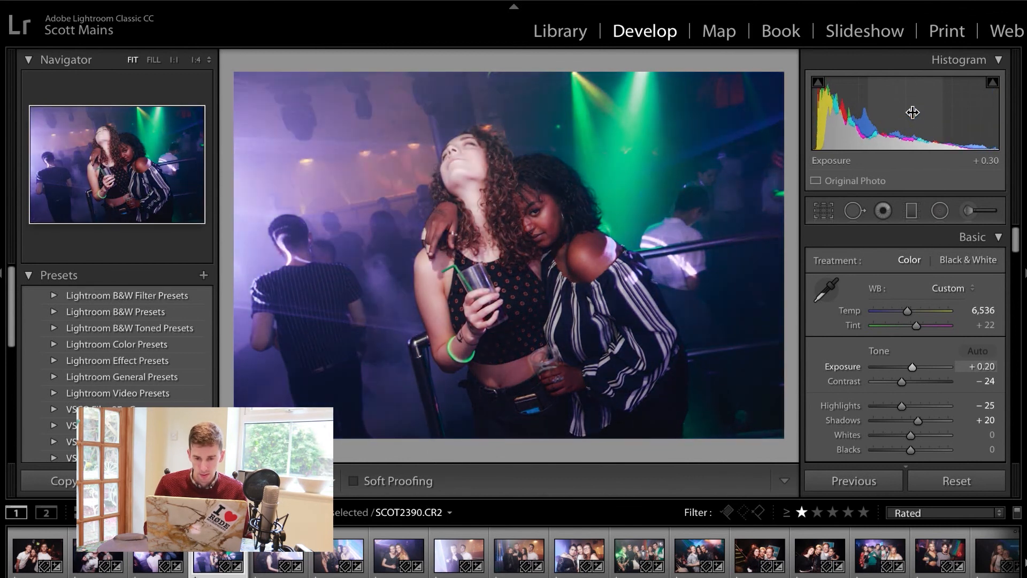
Step: Set the exposure of photo SCOT2392.CR2 to 0.00
key("Right")
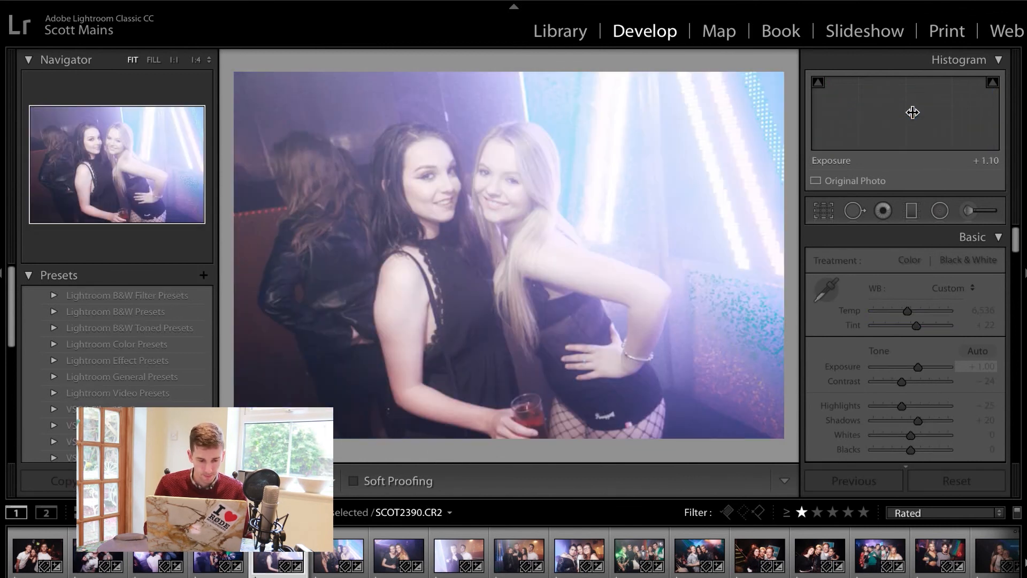
key("minus")
key("minus")
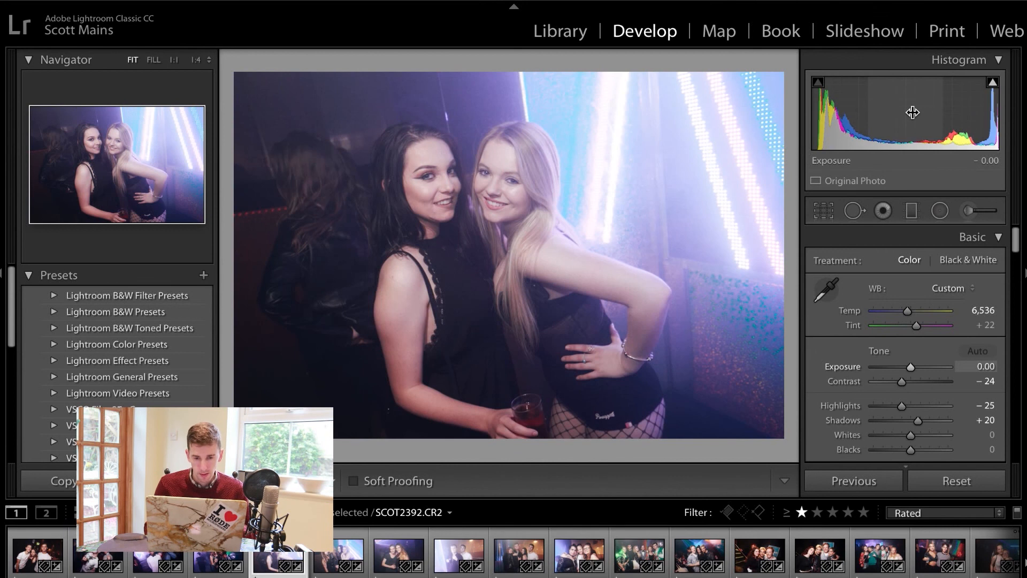
Step: Lower the exposure of photo SCOT2394.CR2 to +0.10 and go on to the following photo
key("Right")
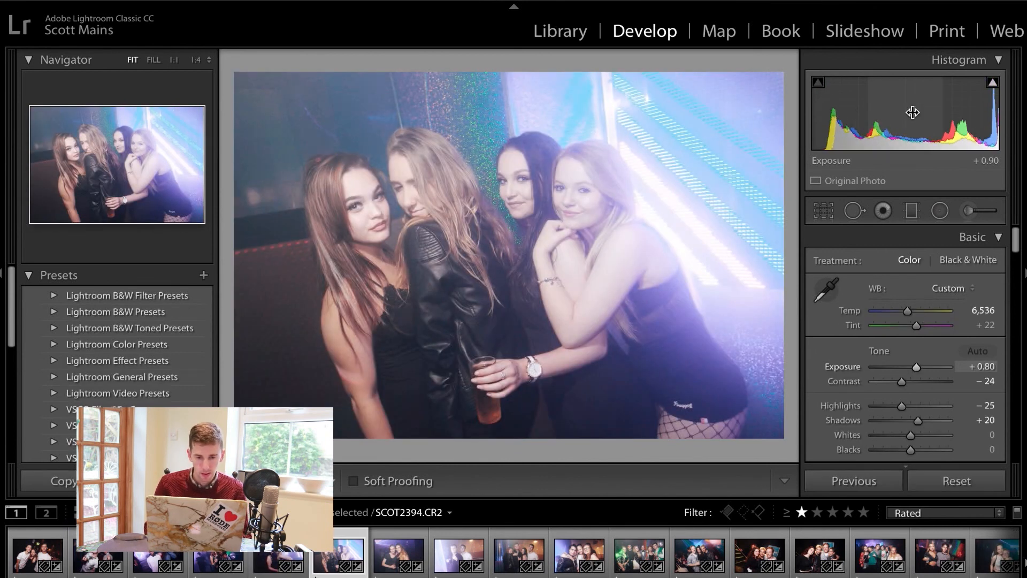
key("minus")
key("minus")
key("minus")
key("minus")
key("minus")
key("minus")
key("minus")
key("minus")
key("minus")
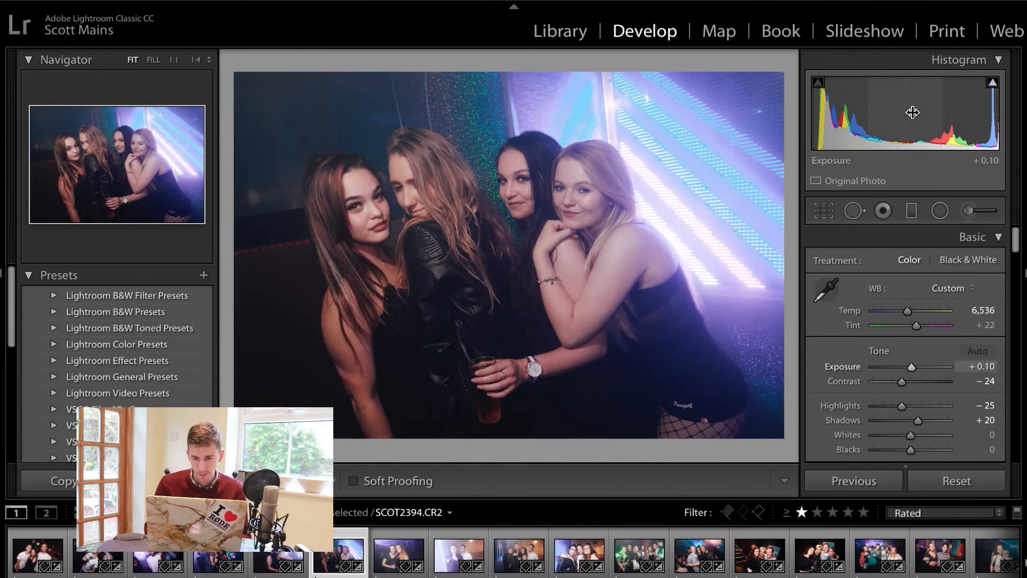
key("Right")
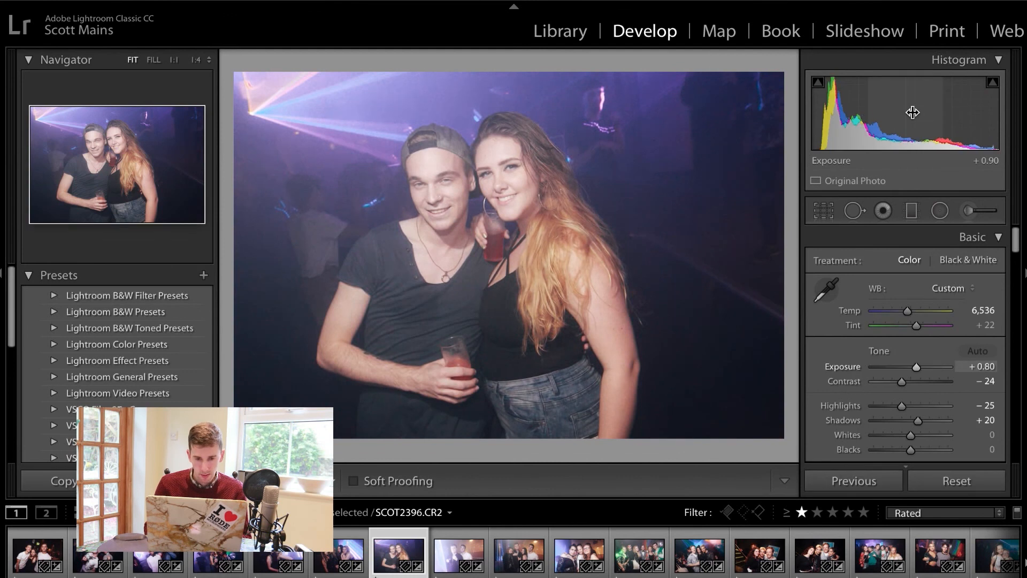
Step: Lower the exposure of photo SCOT2396.CR2 and go on to the following photo
key("minus")
key("minus")
key("Right")
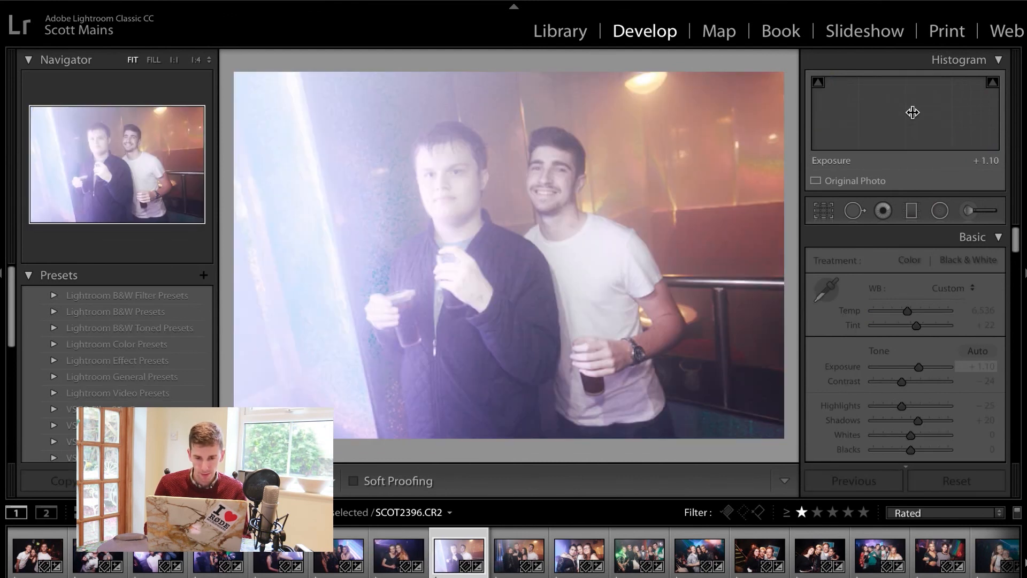
Step: Set the exposure of photo SCOT2398.CR2 to 0.00 and its highlights to -40
key("minus")
key("minus")
key("minus")
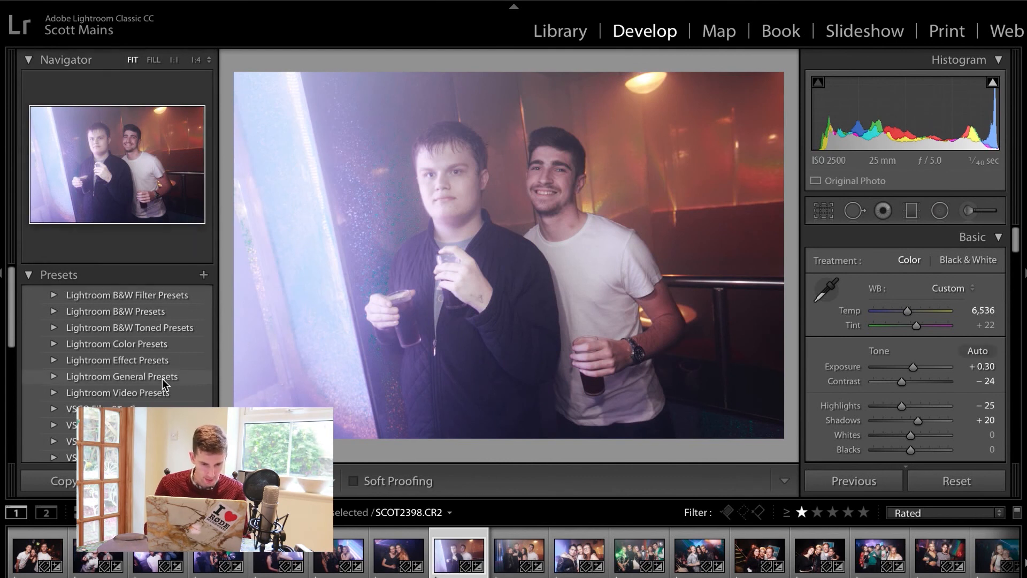
scroll(162, 378, "down", 5)
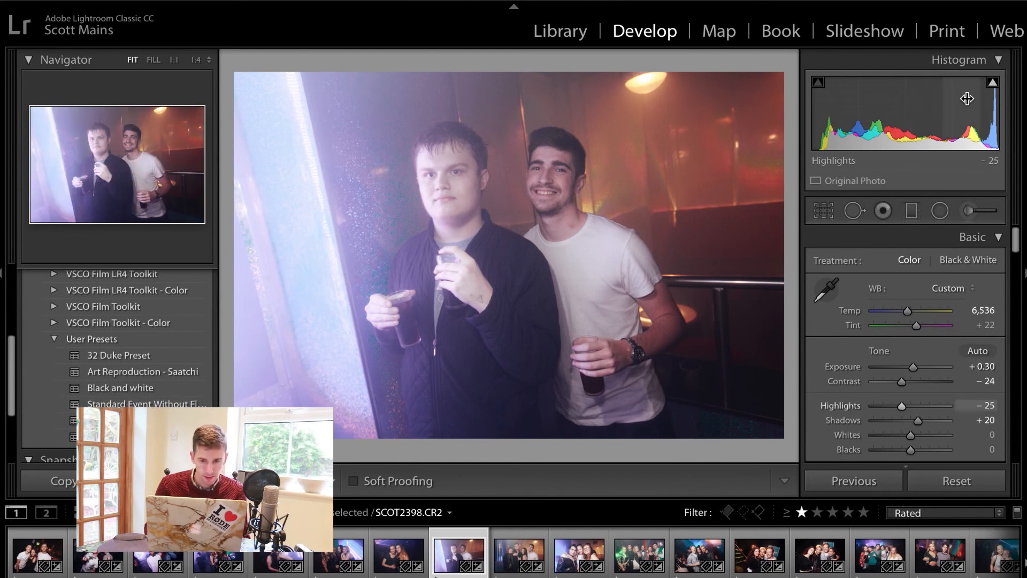
double_click(919, 112)
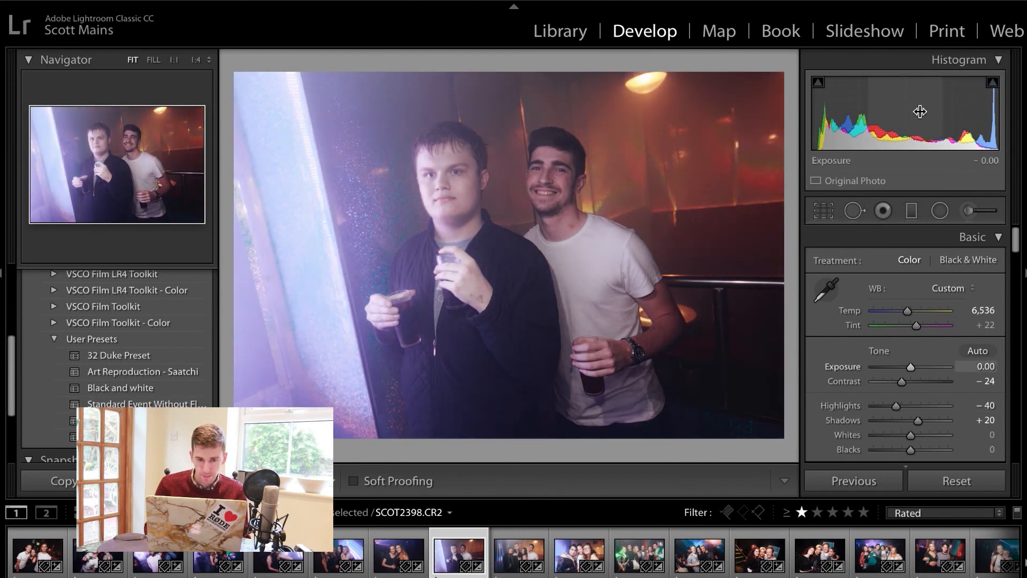
Step: Lower the exposure of photo SCOT2399.CR2 to +0.90 and that of SCOT2402.CR2 to +0.50
key("Right")
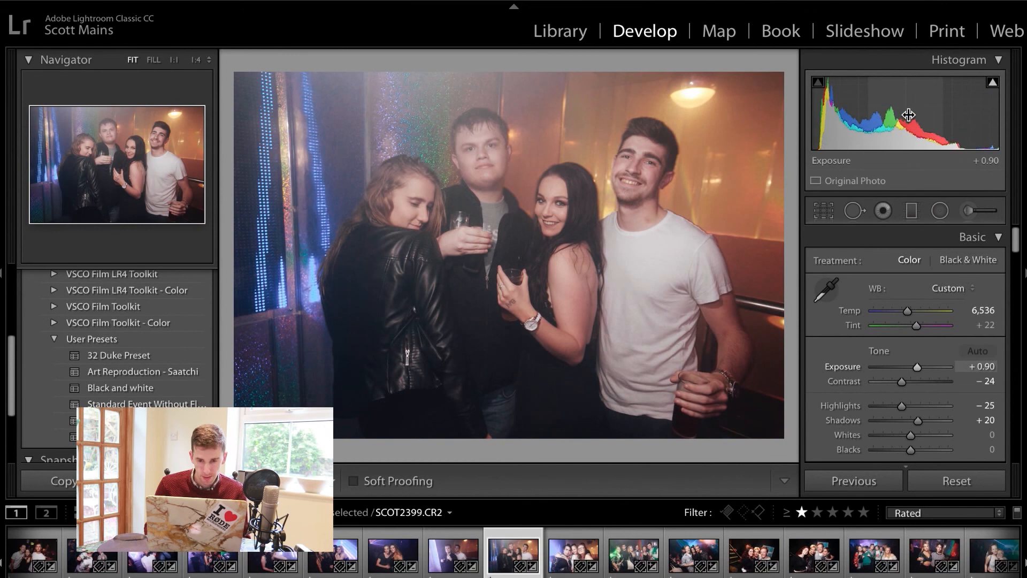
key("Right")
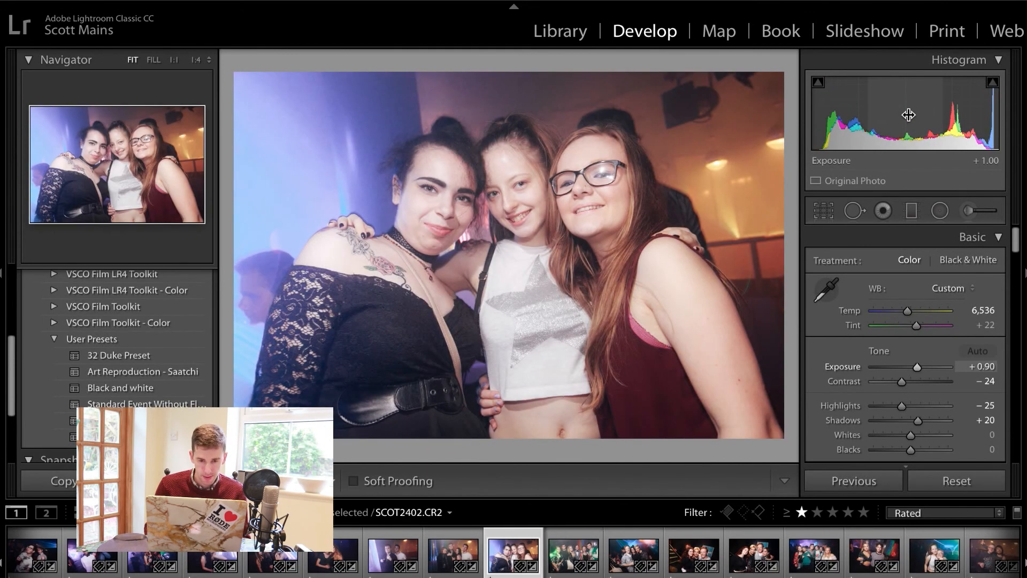
key("Right")
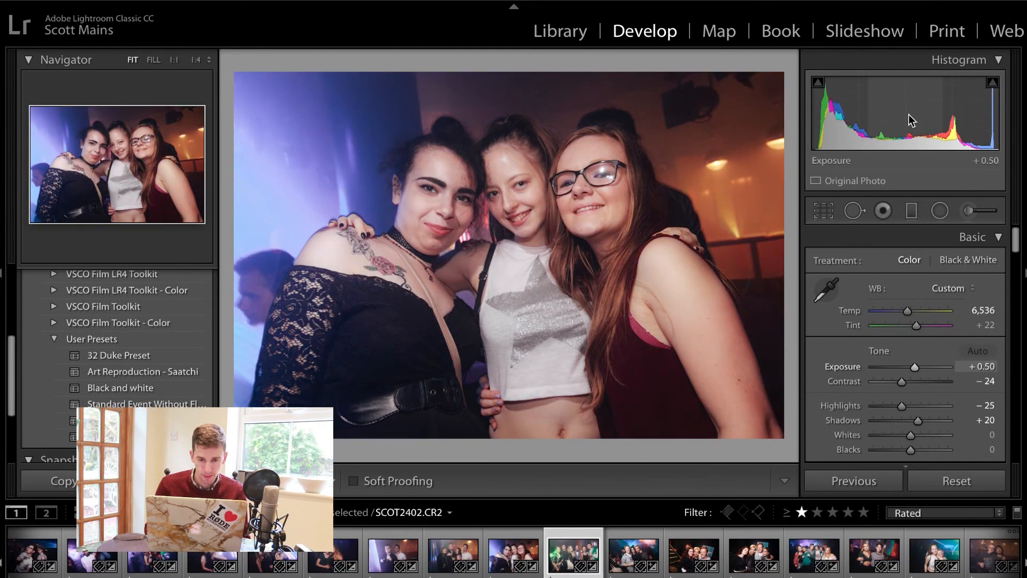
Step: Lower the exposure of photo SCOT2404.CR2 to +0.70 and that of SCOT2405.CR2 to +0.80
key("Right")
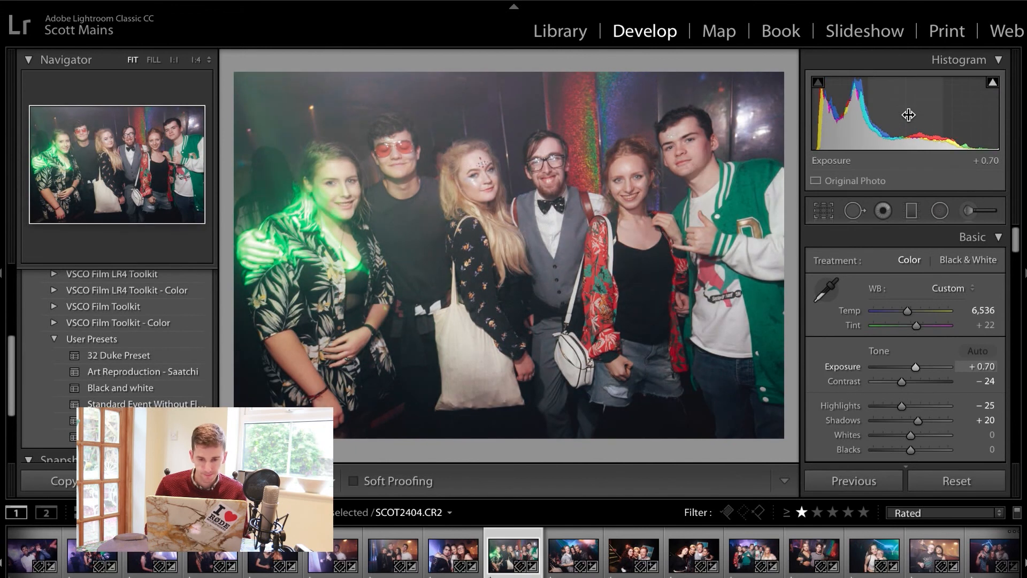
key("Right")
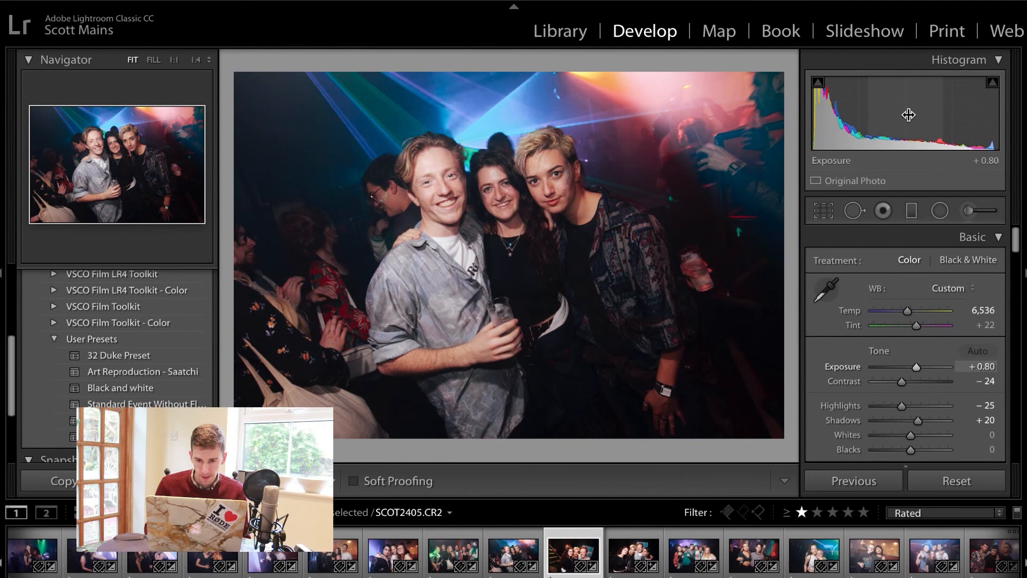
key("Right")
key("Right")
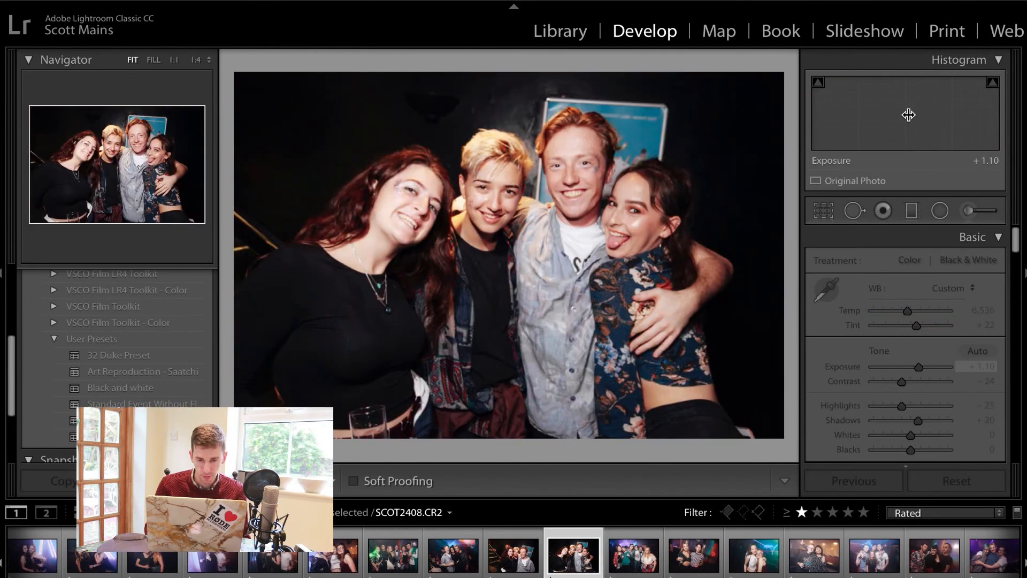
Step: Lower the exposure of photo SCOT2412.CR2 to +0.70 and that of SCOT2415.CR2 to +0.80
key("Right")
key("Right")
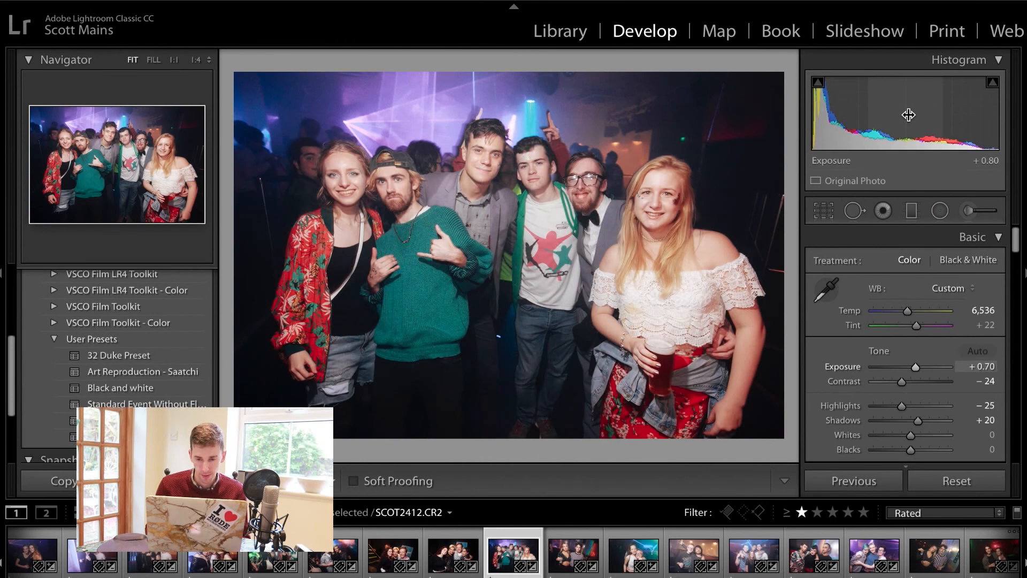
key("Right")
key("Right")
key("Right")
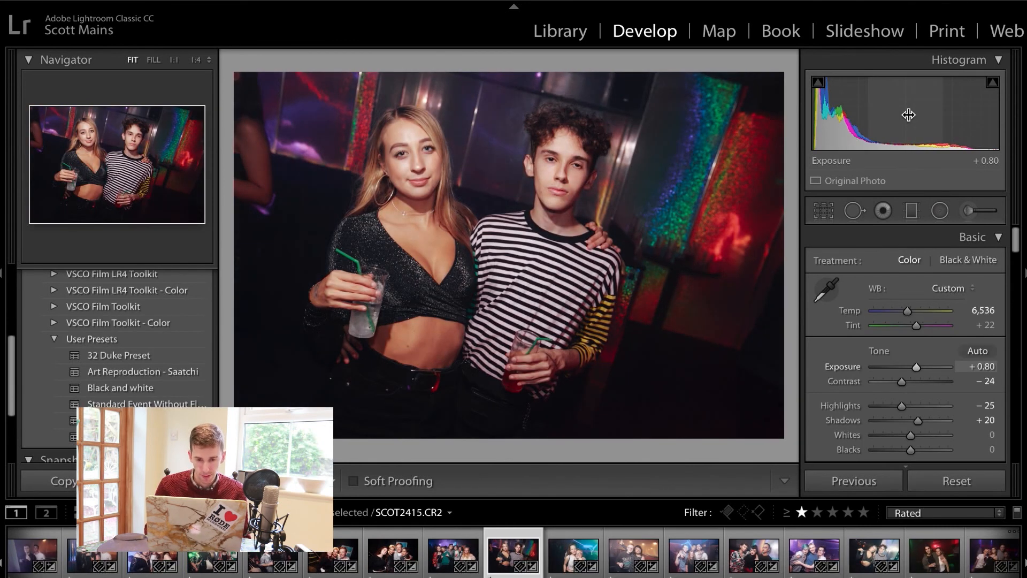
Step: Lower the exposure of photo SCOT2417.CR2 to +0.90 and that of SCOT2421.CR2 to +0.70
key("Right")
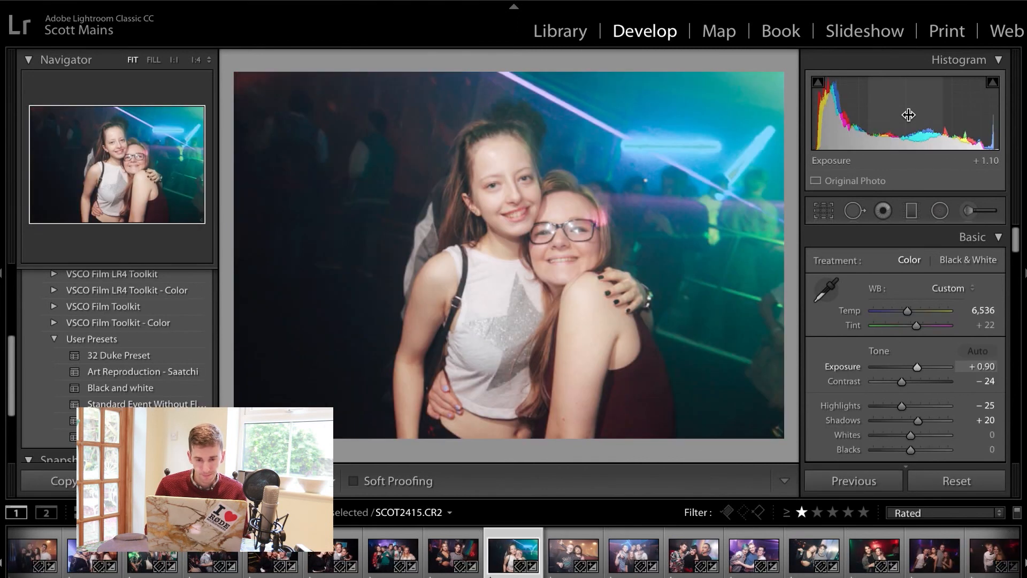
key("Right")
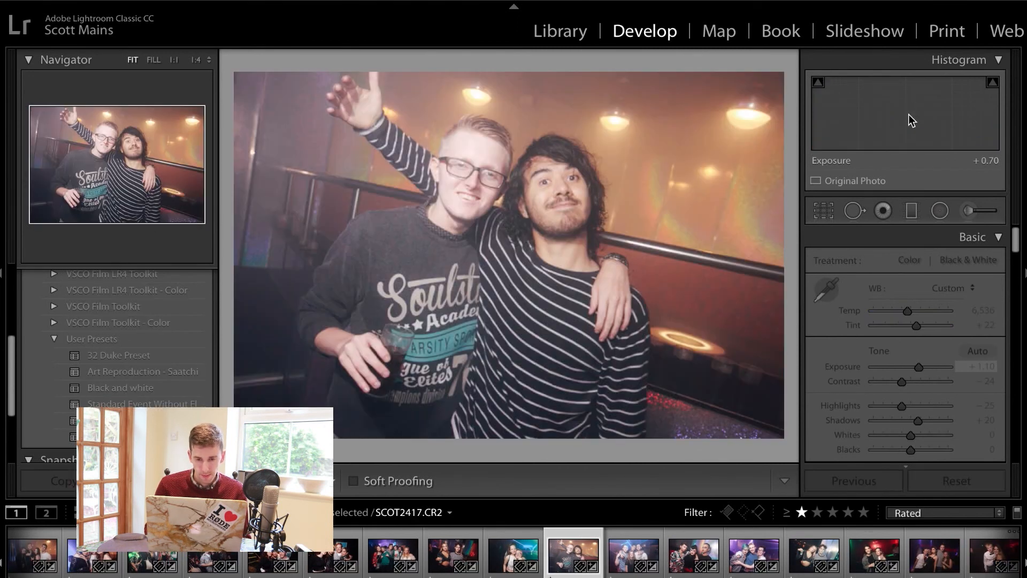
key("Right")
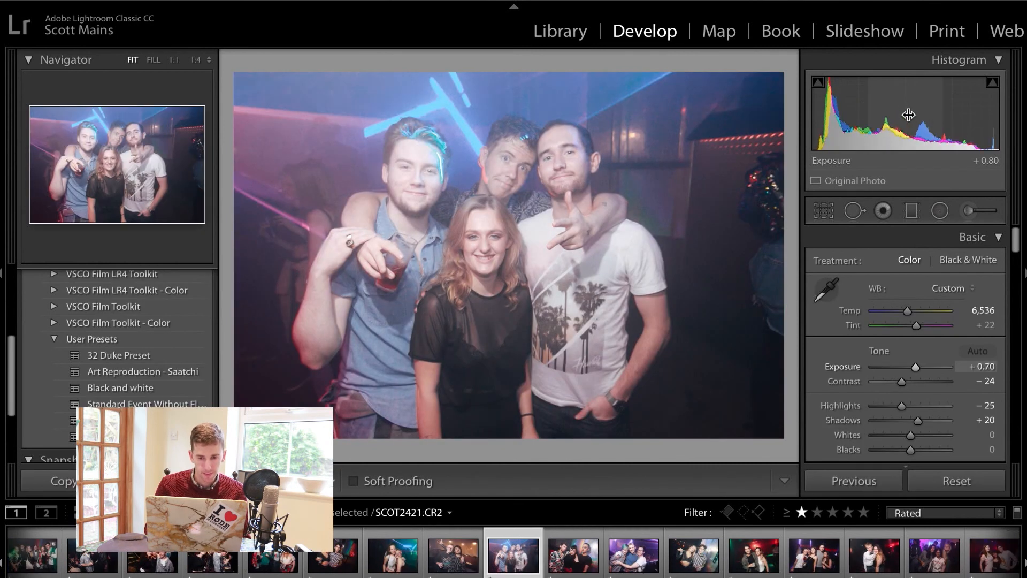
Step: Work through the rated photos from SCOT2423.CR2 on, lowering the exposure of SCOT2464.CR2 to +0.70
key("Right")
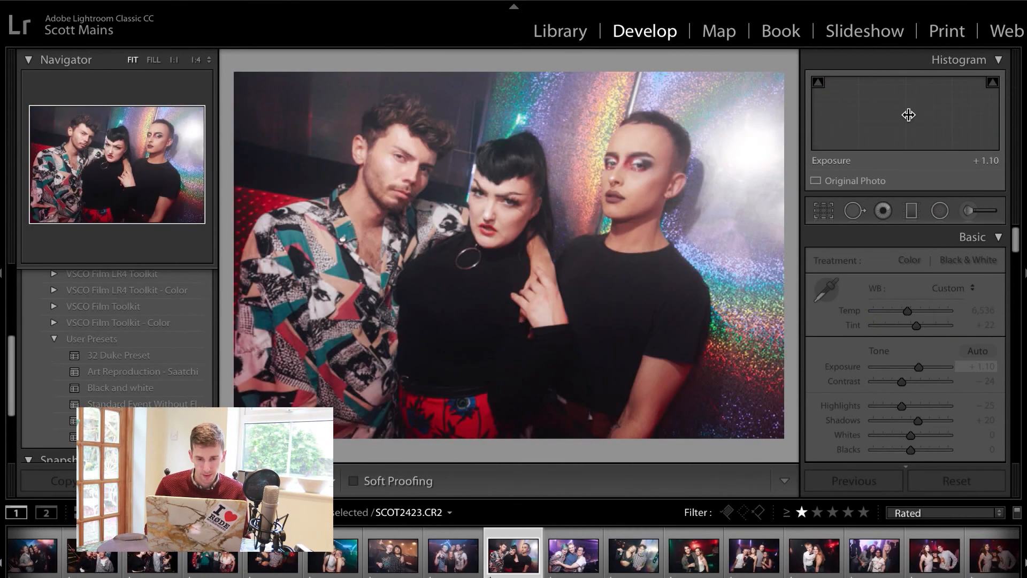
key("Right")
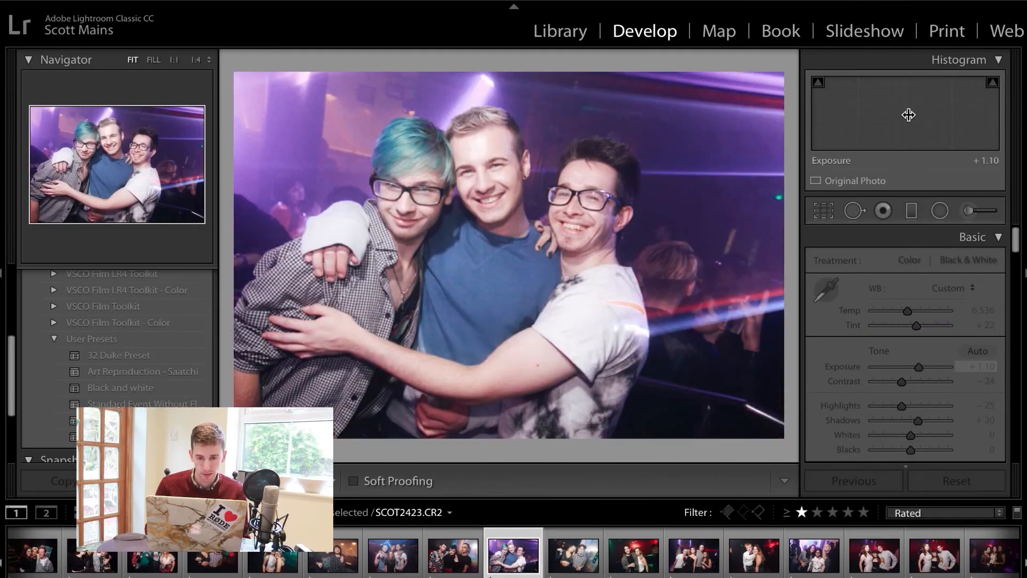
key("Right")
key("Right")
key("Right")
key("Right")
key("Right")
key("Right")
key("Right")
key("Right")
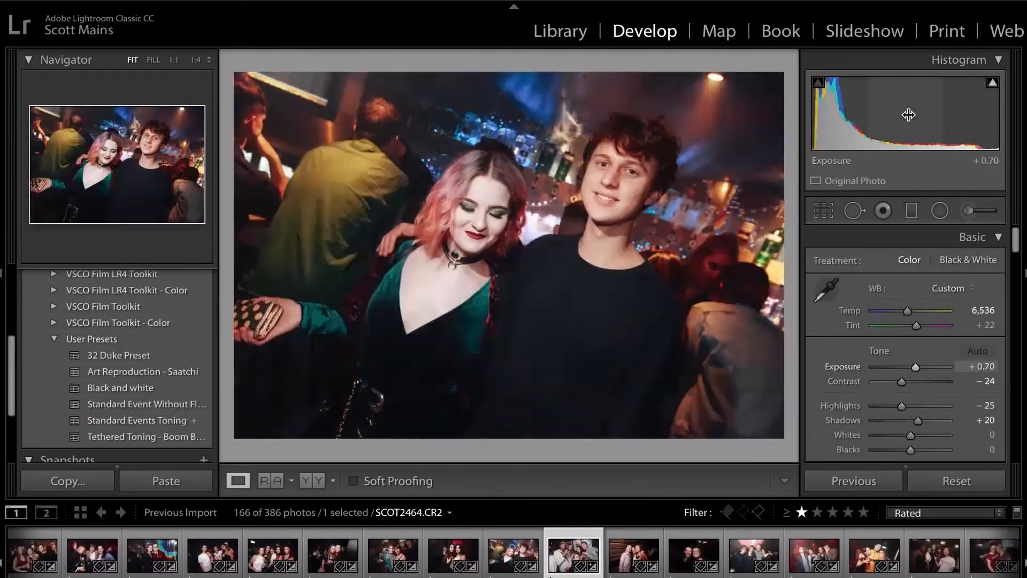
Step: Continue through the rated photos up to SCOT2530.CR2 and lower its exposure to +0.60
key("Right")
key("Right")
key("Right")
key("Right")
key("Right")
key("Right")
key("Right")
key("Right")
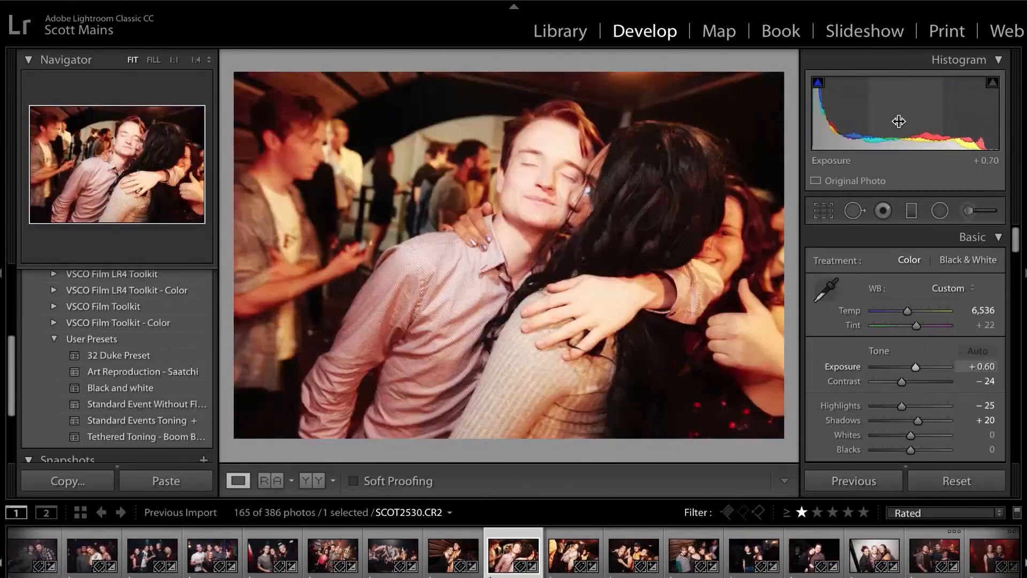
Step: Continue past photo SCOT2568.CR2 and lower the exposure of SCOT2570.CR2 to +0.90
key("Right")
key("Right")
key("Right")
key("Right")
key("Right")
key("Right")
key("Right")
key("Right")
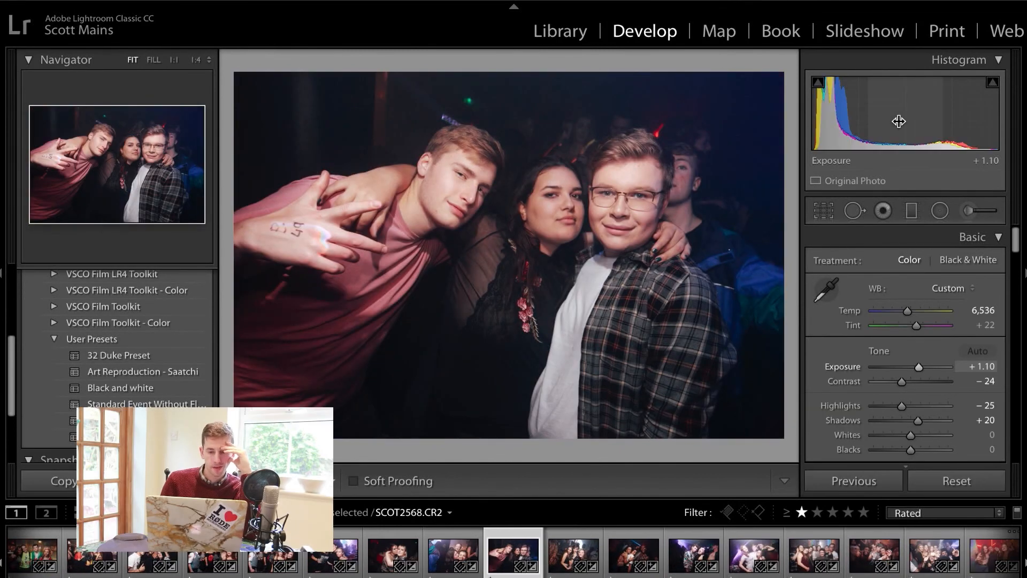
key("Right")
key("Right")
key("Right")
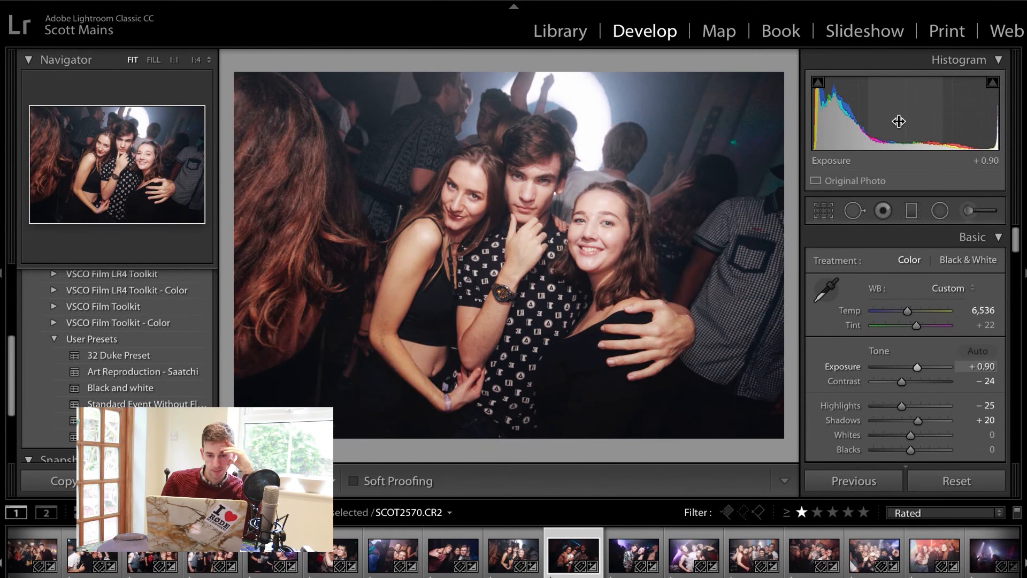
Step: Raise the exposure of photo SCOT2572.CR2 to +1.60 and draw a graduated filter inward from its right side
key("Right")
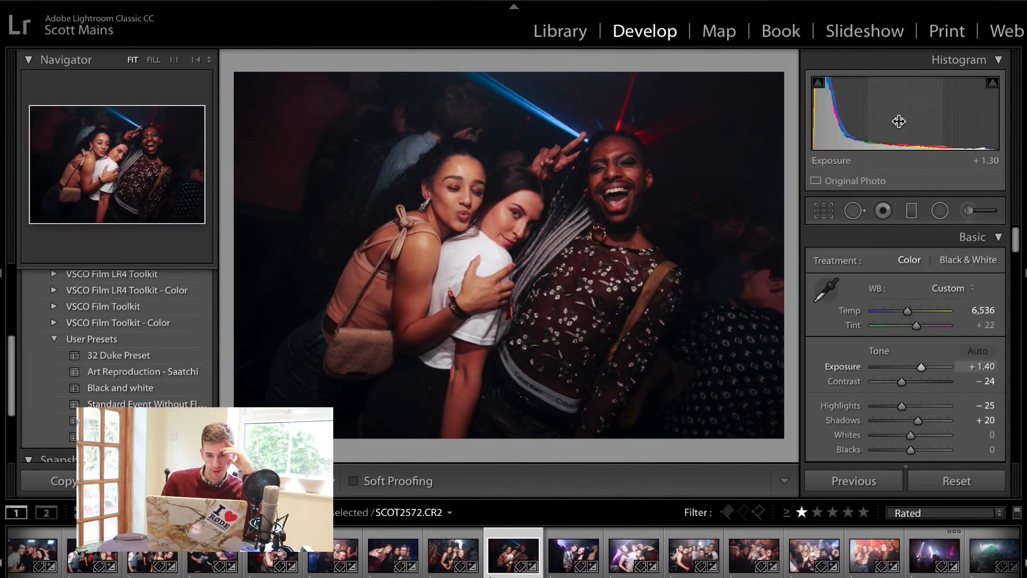
key("Right")
left_click(912, 211)
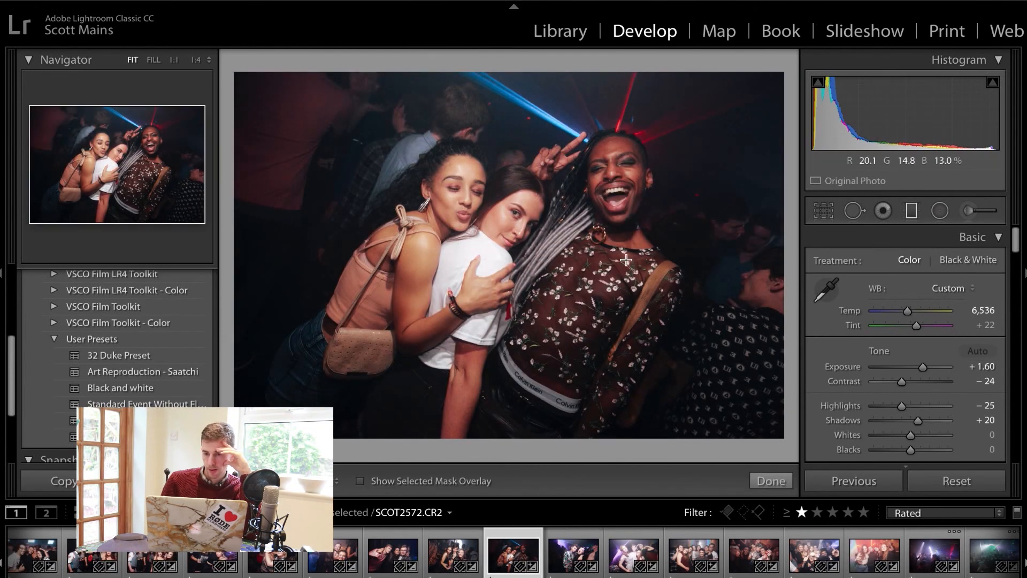
left_click_drag(655, 253, 494, 230)
left_click(912, 210)
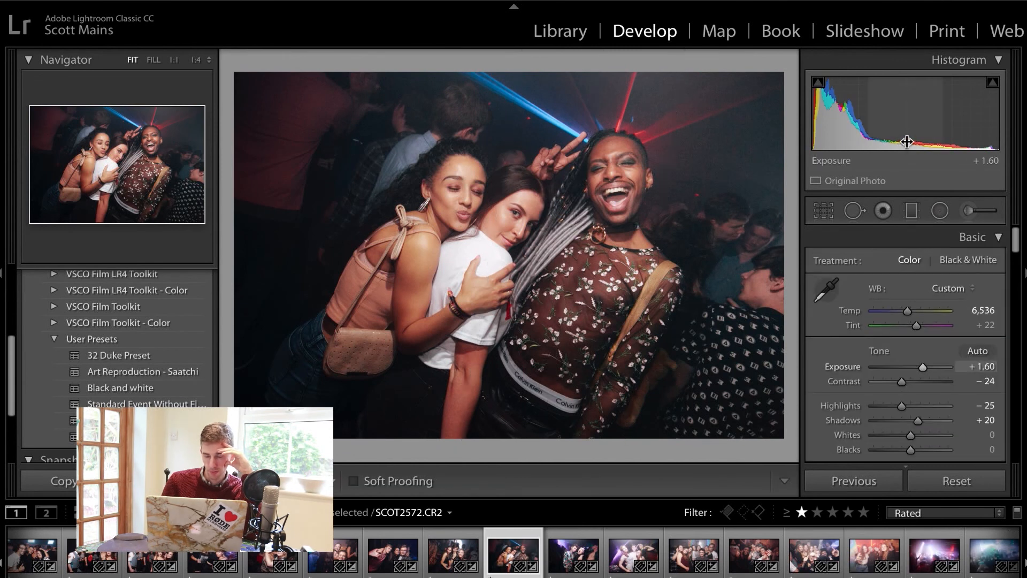
Step: Lower the exposure of photo SCOT2576.CR2 to +0.90 and that of SCOT2578.CR2 to +0.10
key("Right")
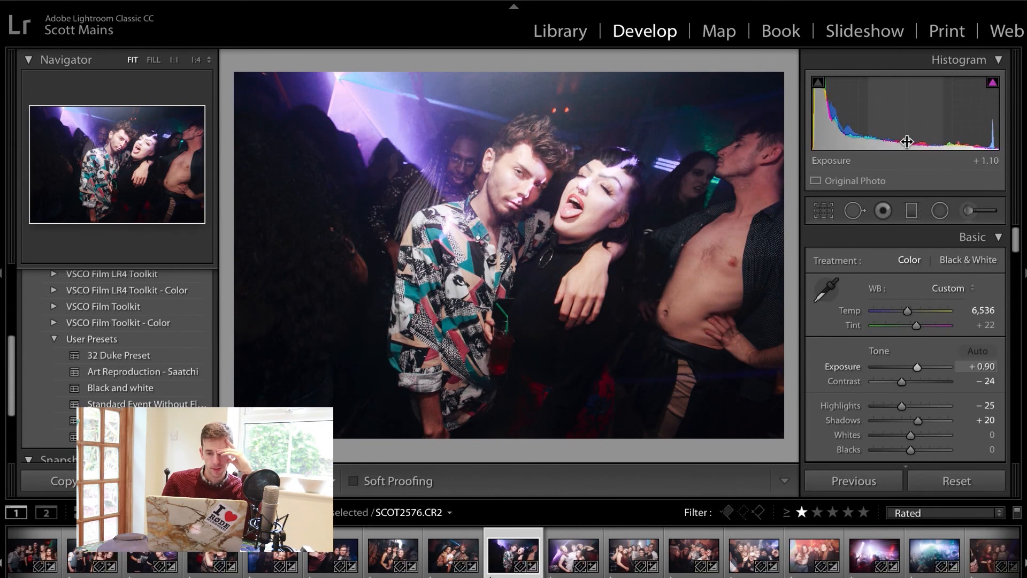
key("Right")
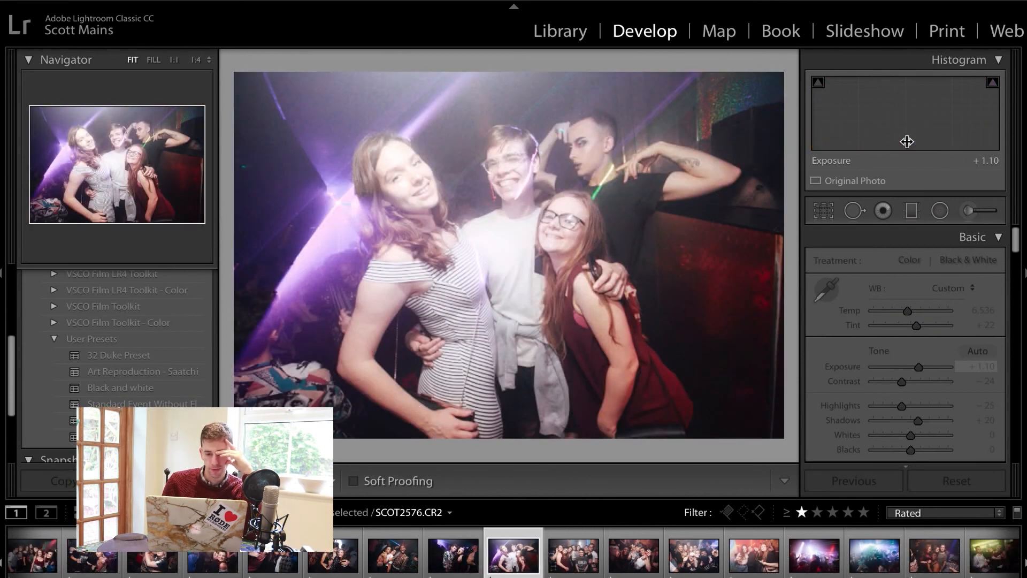
key("Down")
key("Down")
key("Down")
key("Down")
key("Down")
key("Down")
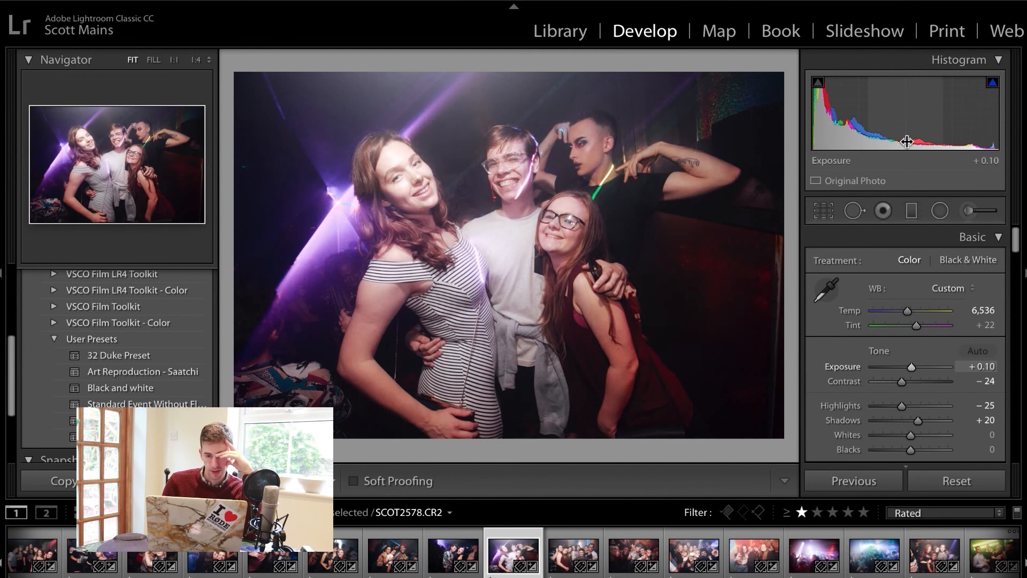
Step: Lower the exposure of photo SCOT2580.CR2 to +0.90 and go on to the following photo
key("Right")
key("Down")
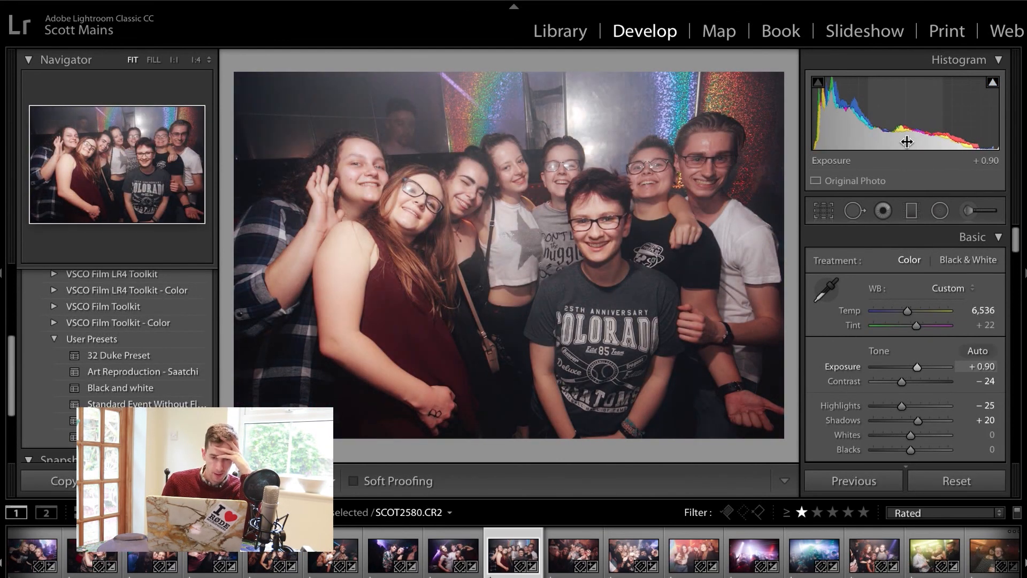
key("Right")
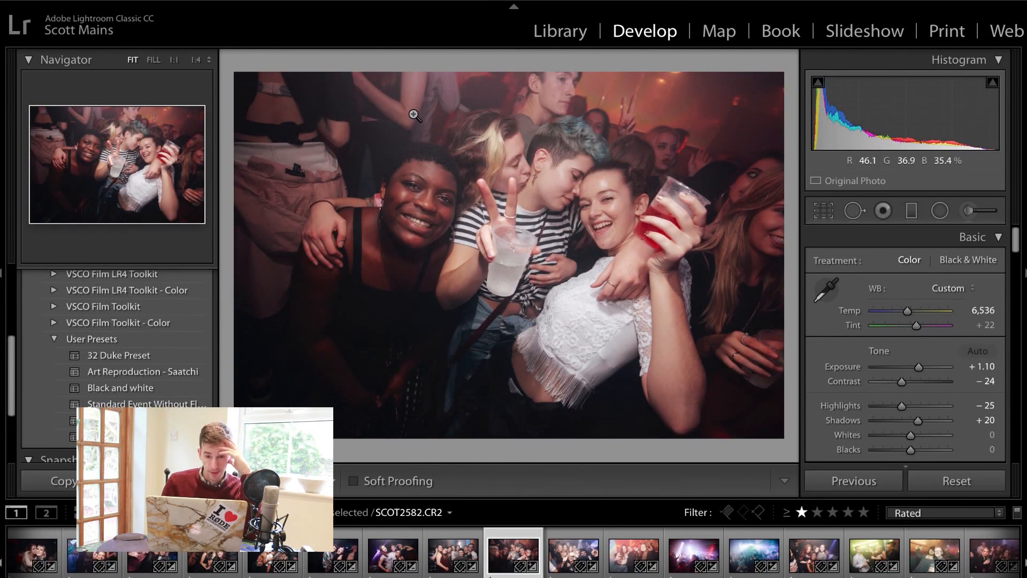
Step: Go on to photo SCOT2587.CR2 and lower its exposure to +0.50
key("Right")
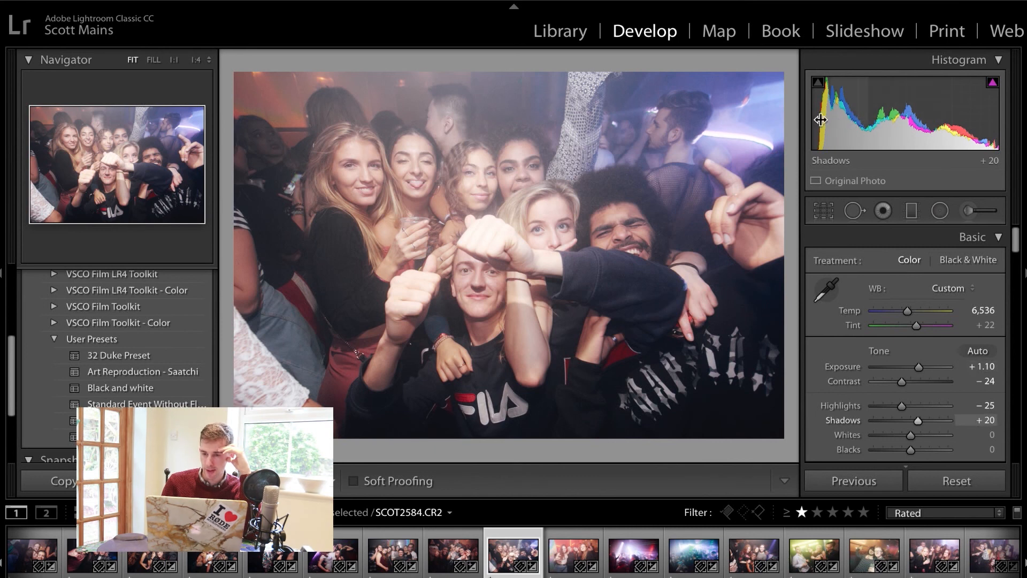
key("Right")
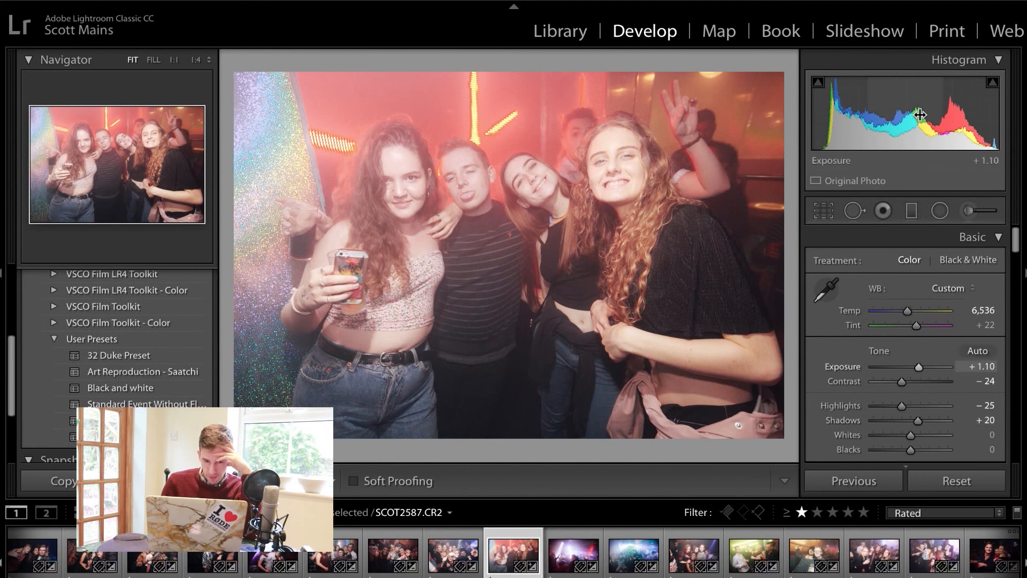
left_click_drag(926, 115, 920, 115)
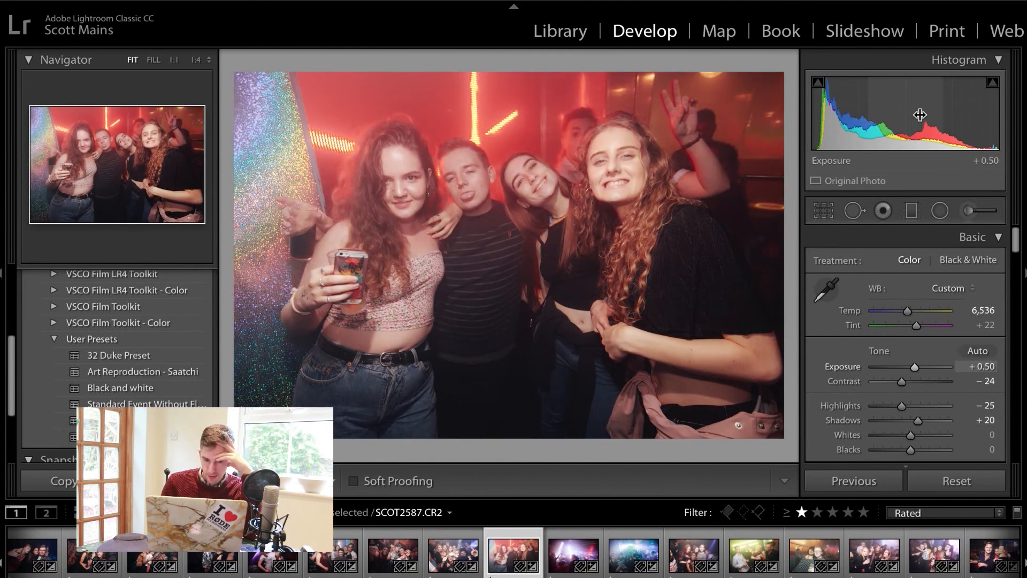
Step: Lower the exposure of crowd photo SCOT2590.CR2 to +0.90 and apply the Standard Events Toning user preset
key("Right")
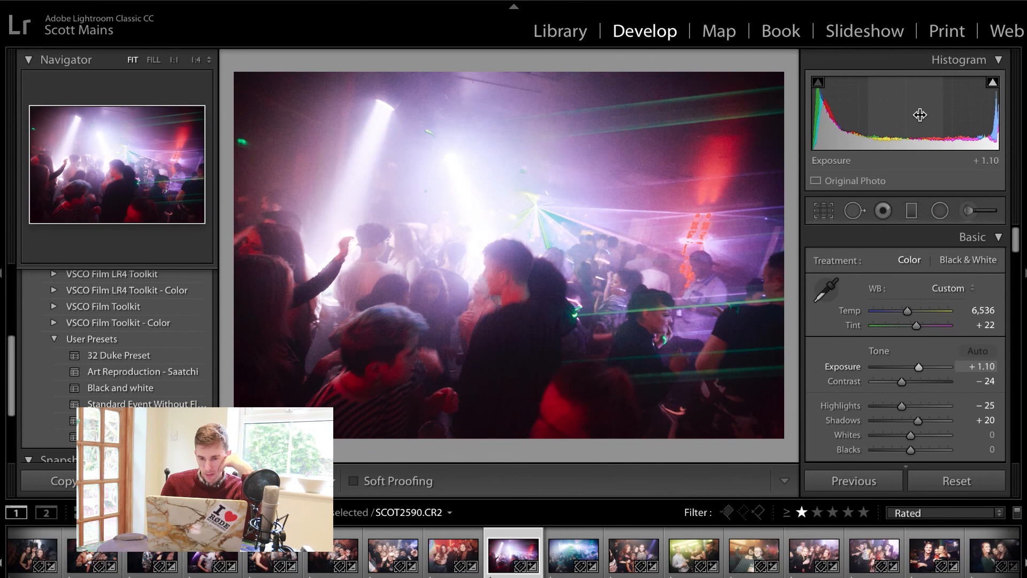
left_click_drag(921, 115, 916, 115)
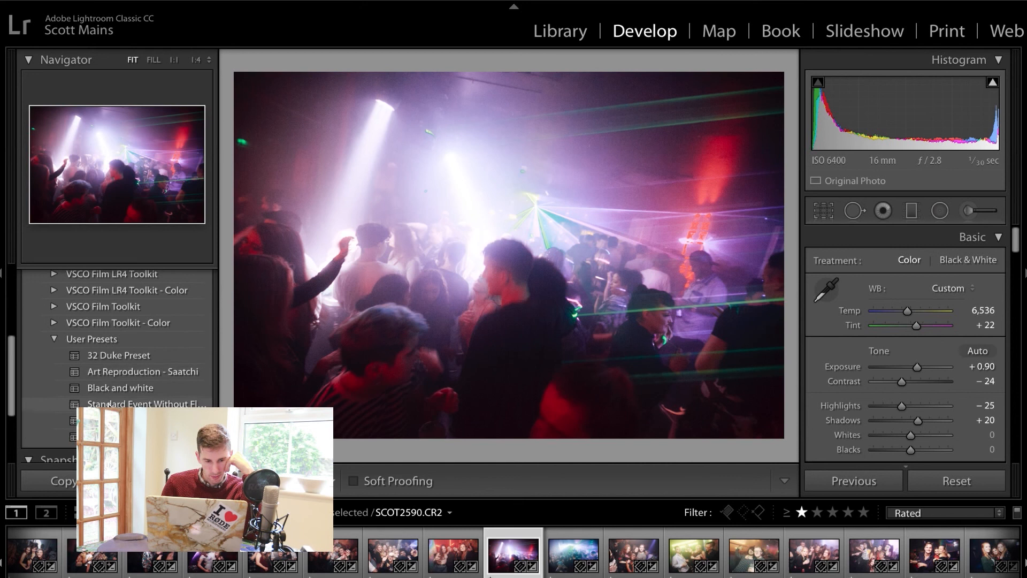
left_click(107, 421)
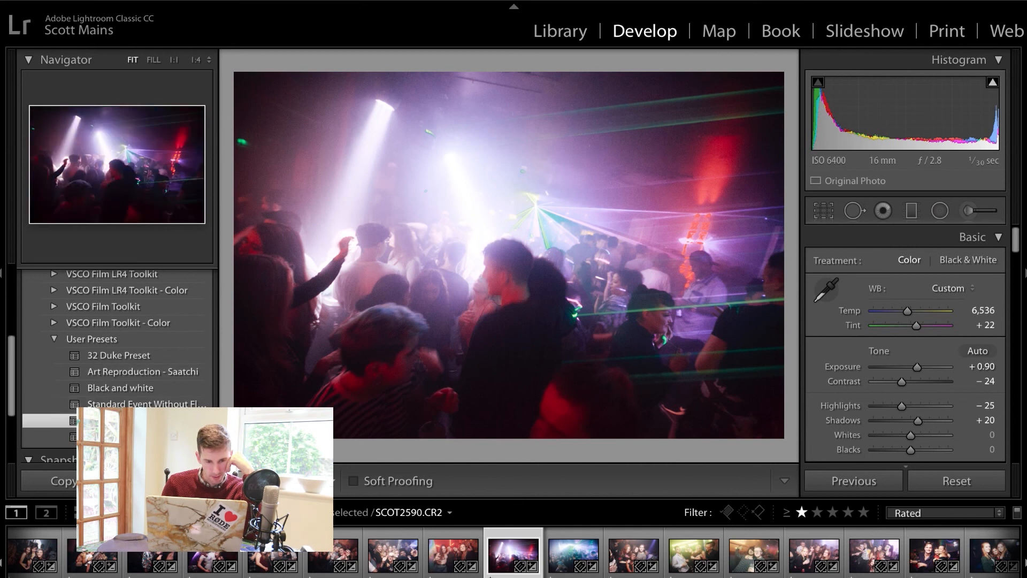
Step: Remove the star rating from crowd photo SCOT2590.CR2 and lower the exposure of SCOT2592.CR2 to +0.90
key("0")
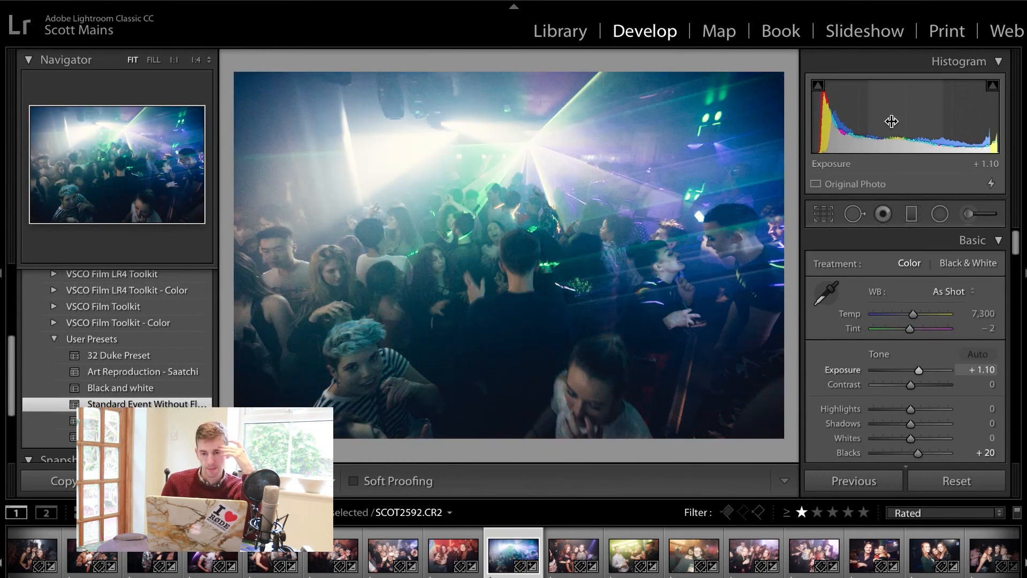
left_click_drag(892, 122, 892, 122)
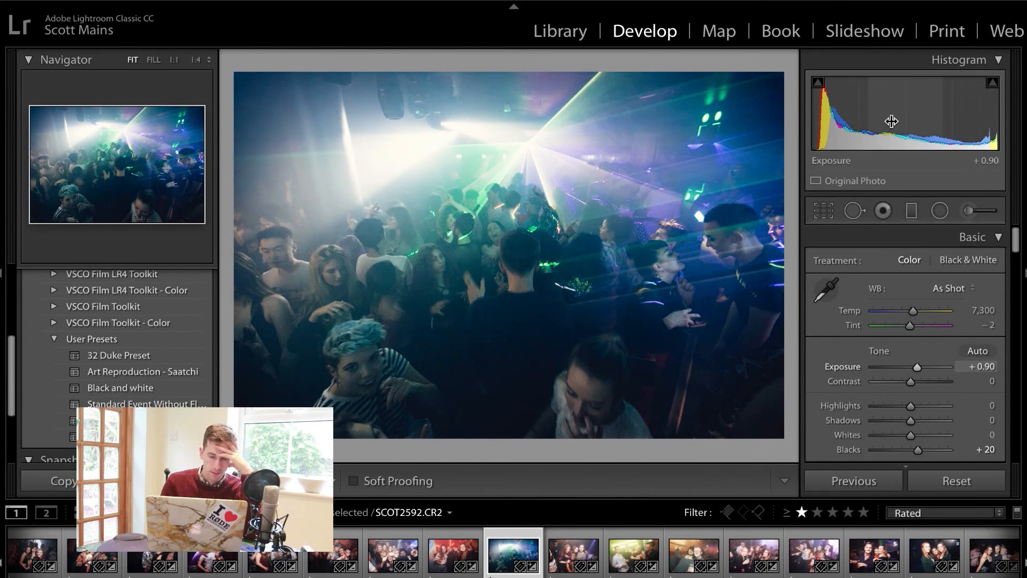
Step: Lower the exposure of photo SCOT2594.CR2 to +0.50 and that of SCOT2595.CR2 to +0.70
key("Right")
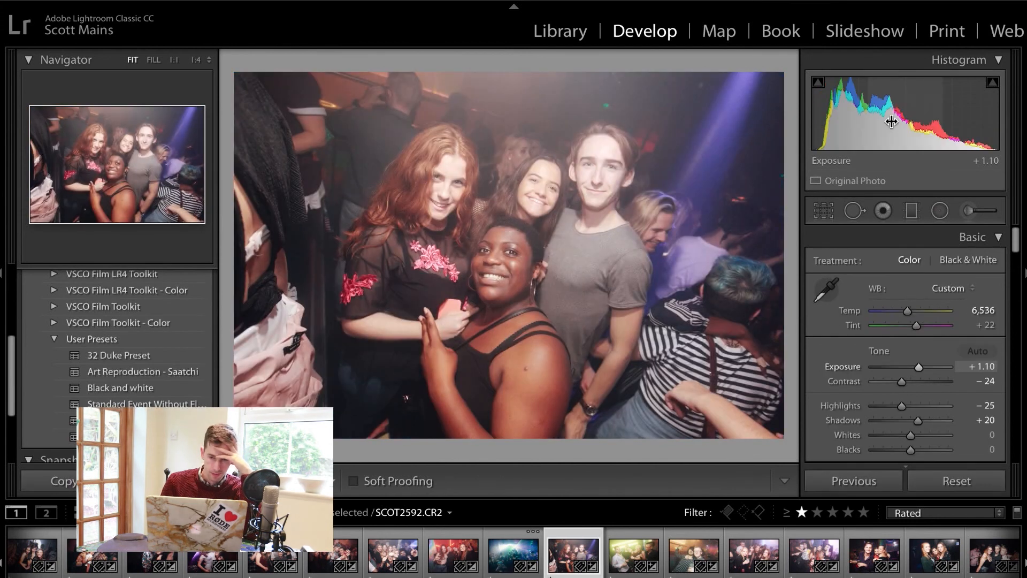
left_click_drag(892, 122, 891, 121)
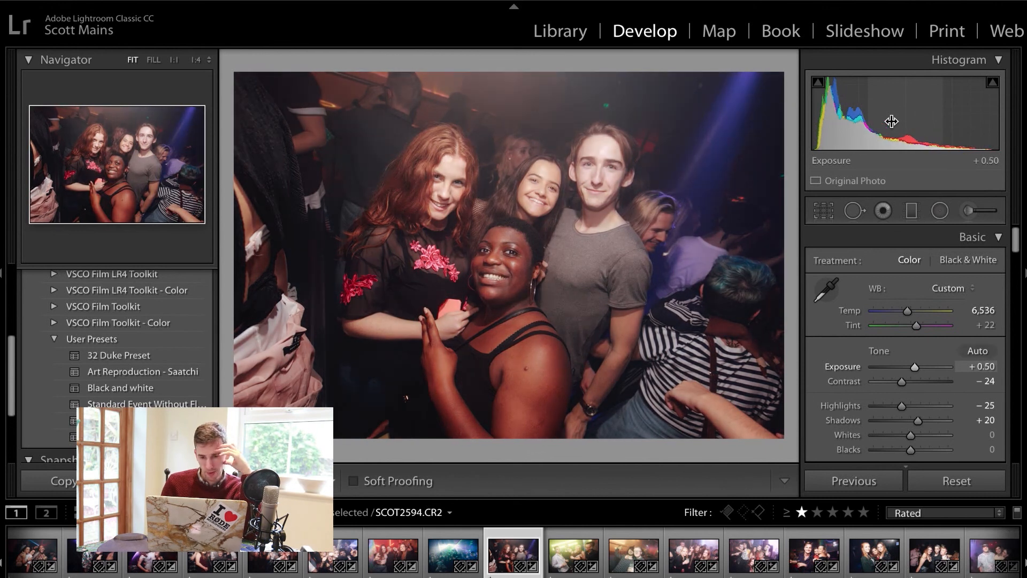
key("Right")
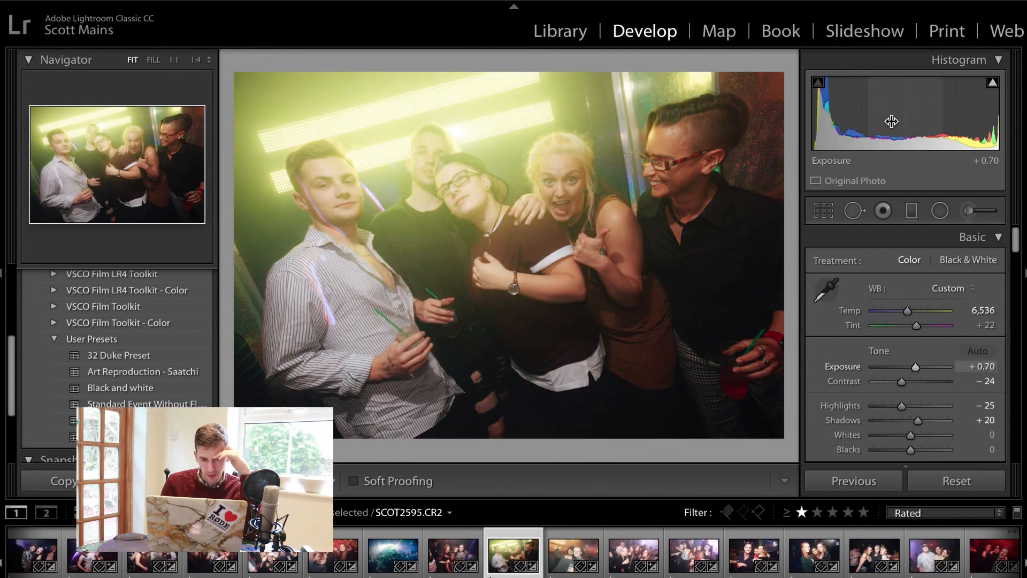
Step: Lower the exposure of the next three photos, setting SCOT2602.CR2 to +0.50 and SCOT2604.CR2 to +0.40
key("Right")
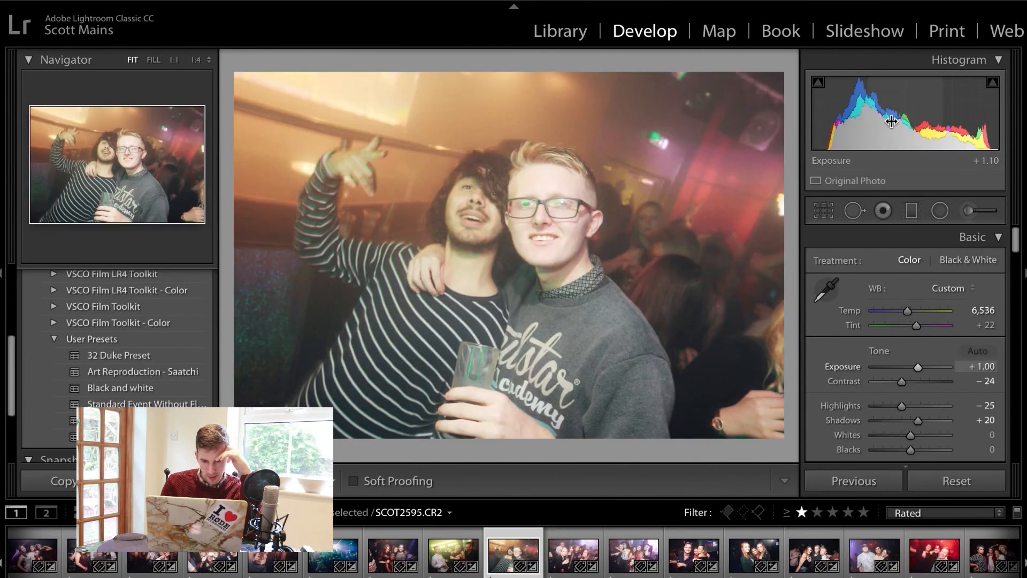
key("Right")
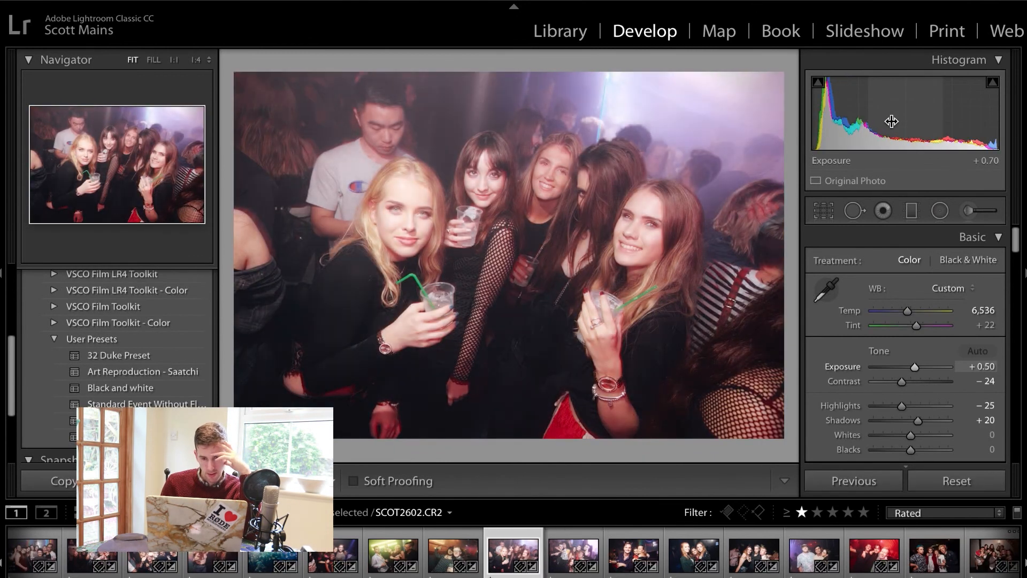
key("Right")
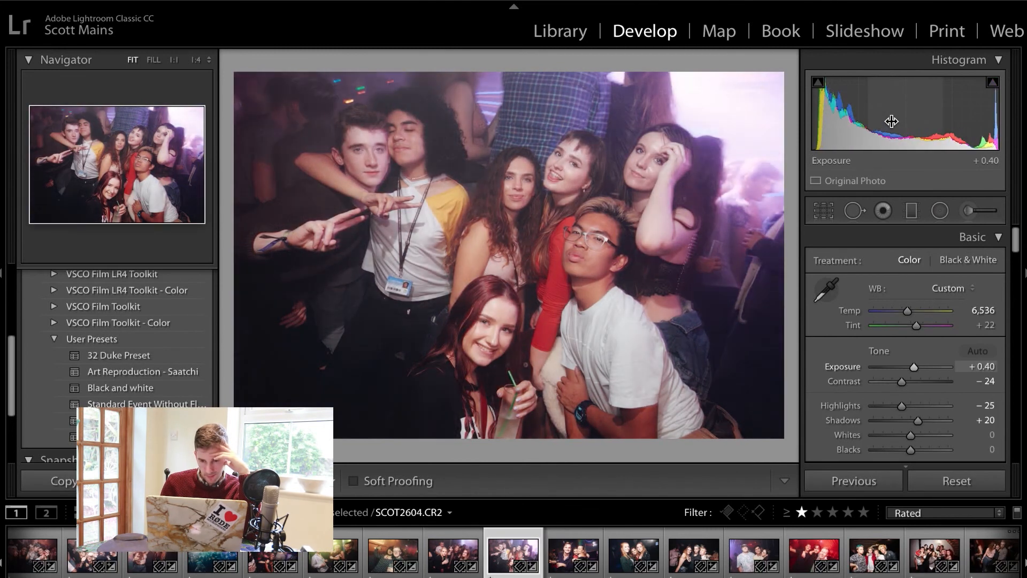
Step: Lower the exposure of photo SCOT2608.CR2 to +0.50 and that of SCOT2611.CR2 to +0.80
key("Right")
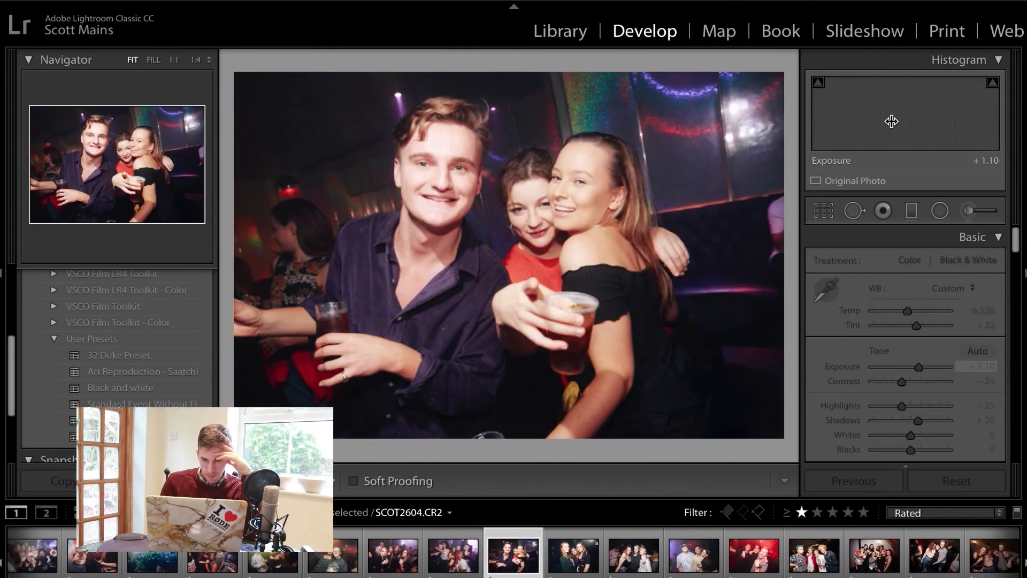
key("Right")
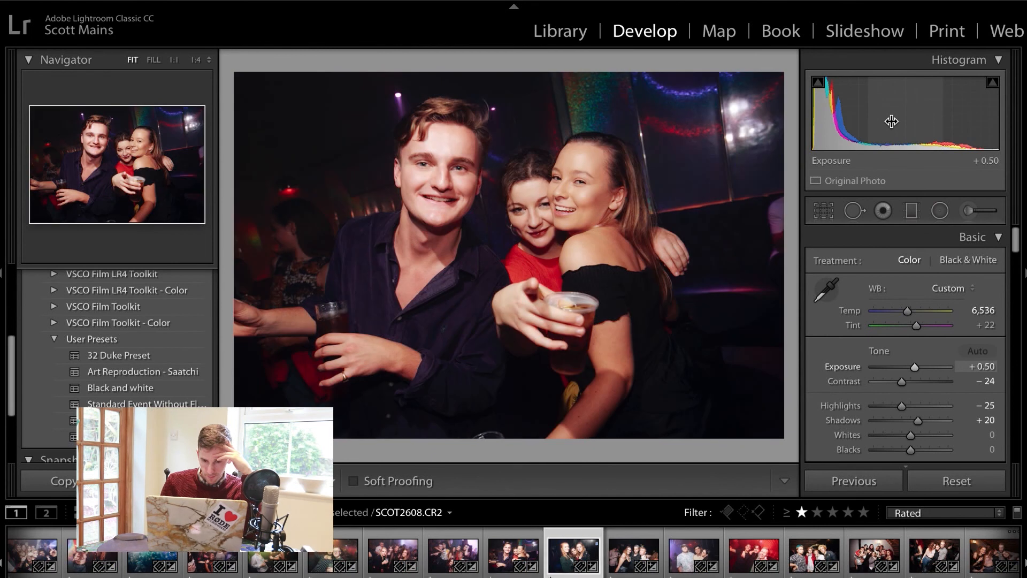
key("Right")
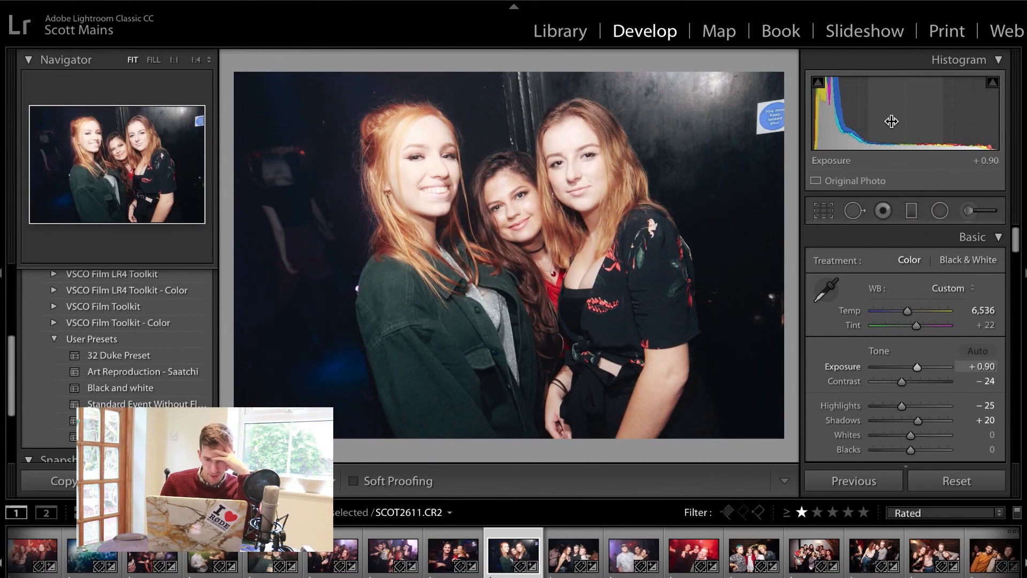
key("Down")
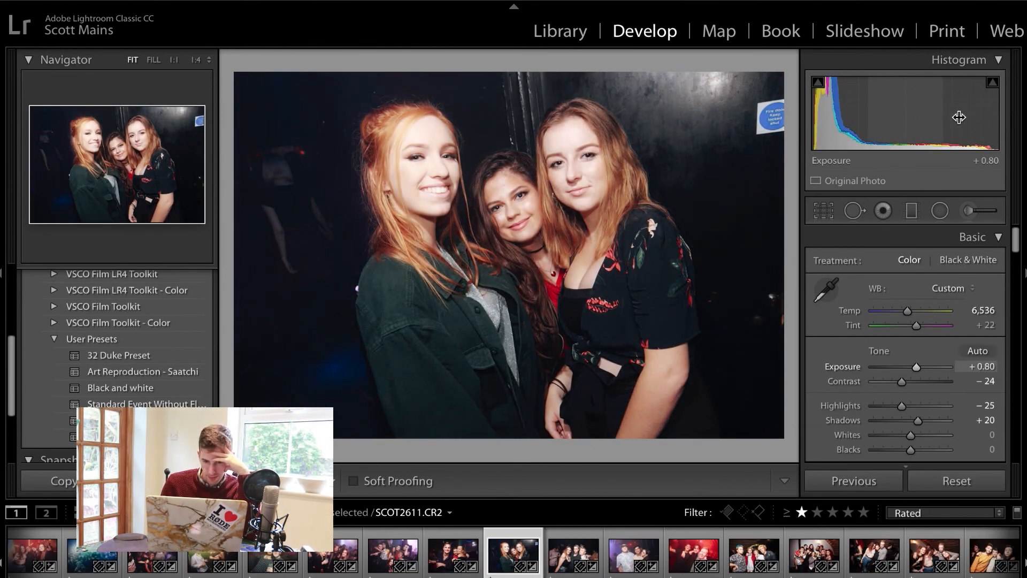
Step: Lower the exposure further and go on past SCOT2614.CR2 to the following photo of three people
key("Down")
key("Down")
key("Down")
key("Right")
key("Right")
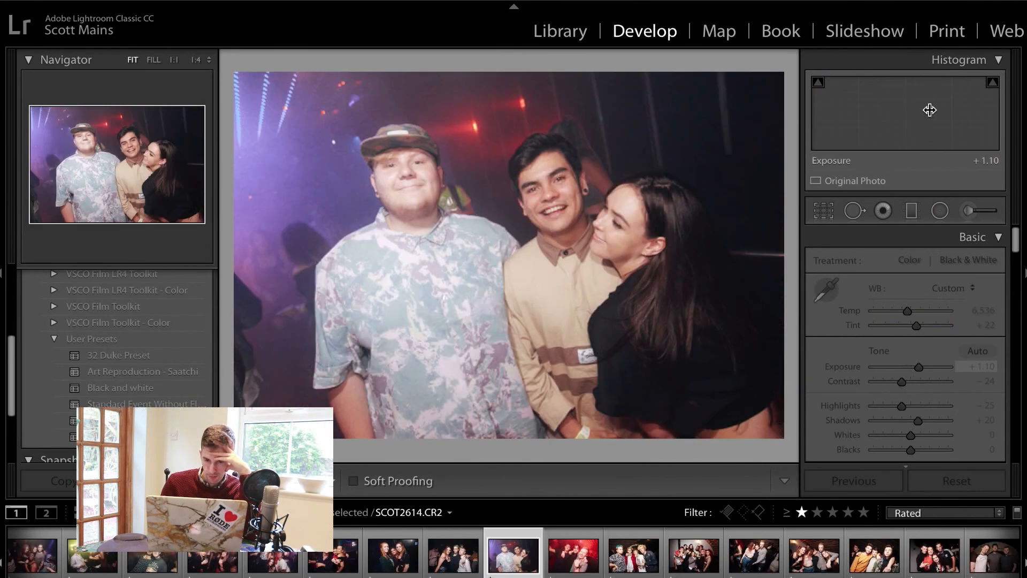
Step: Lower the exposure of the red-lit photo SCOT2618.CR2 to +0.50 and set its rating to 0
key("Right")
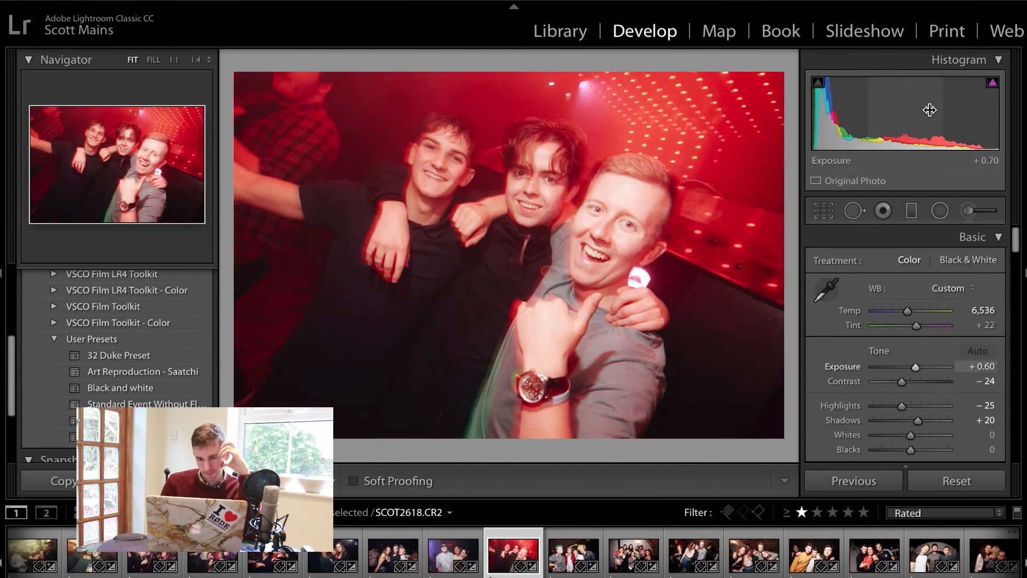
key("0")
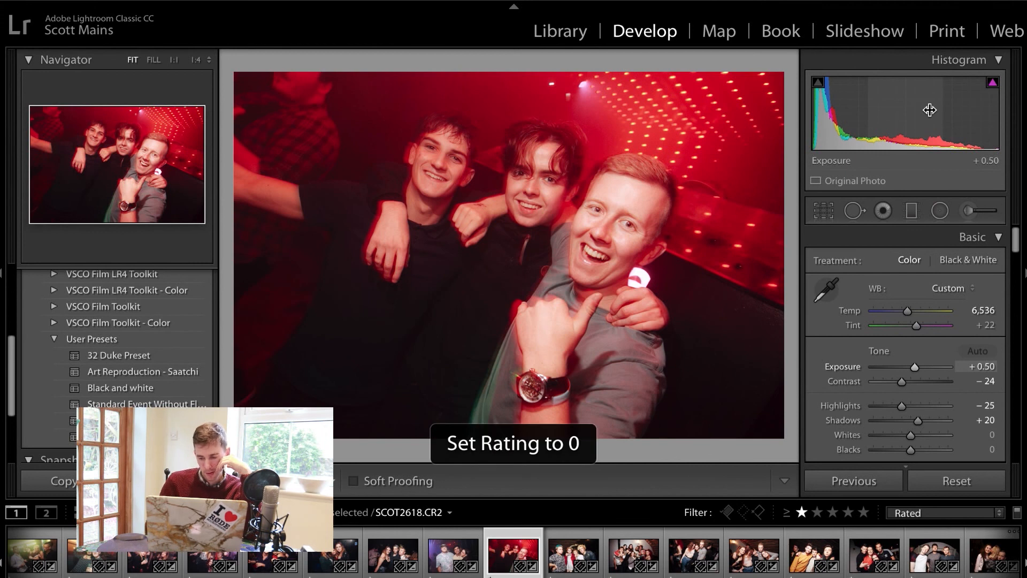
Step: Set photo SCOT2620.CR2 to exposure +0.70 and highlights −30, and lower the exposure of SCOT2625.CR2 to +0.60
key("Right")
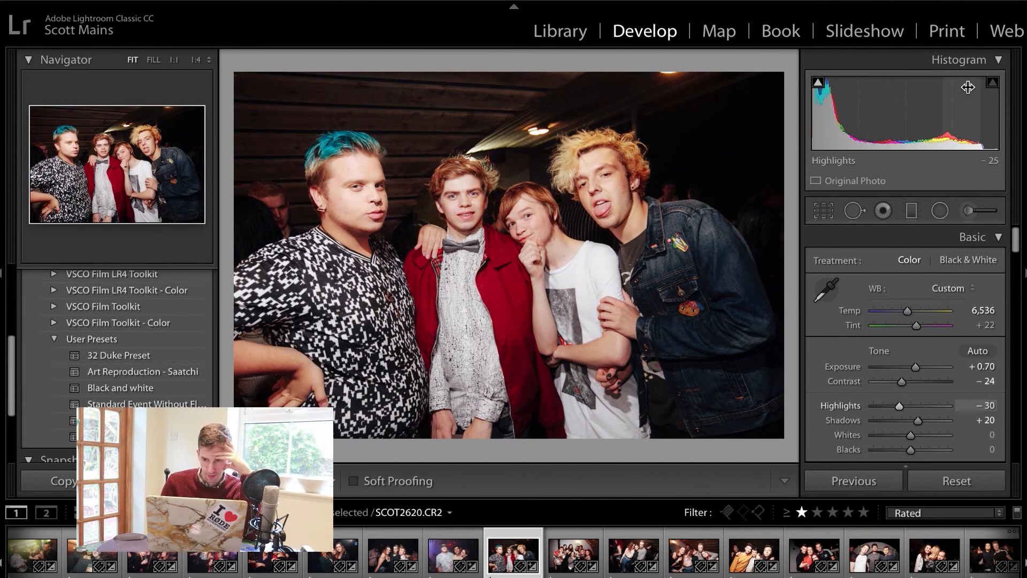
key("Right")
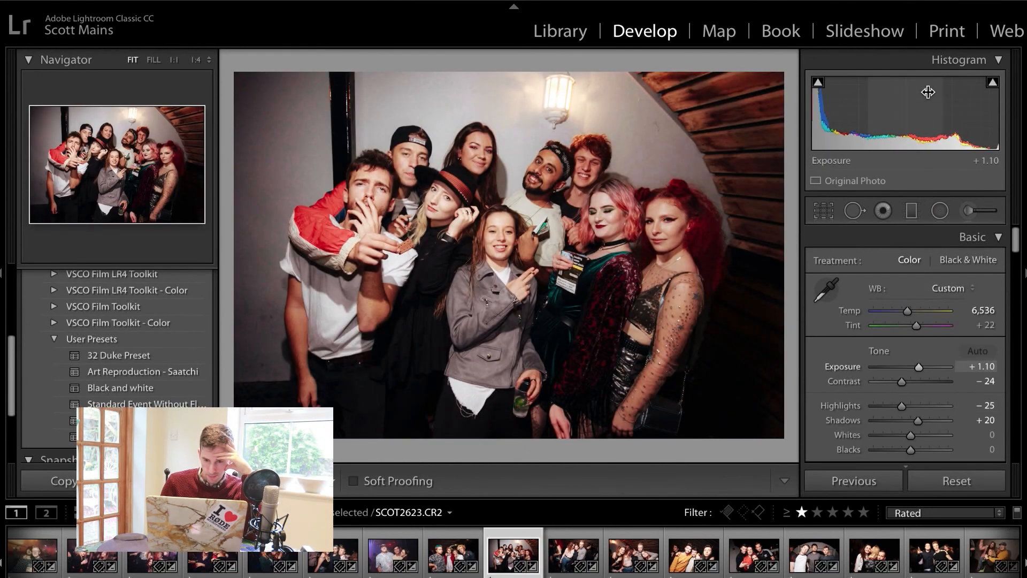
key("Right")
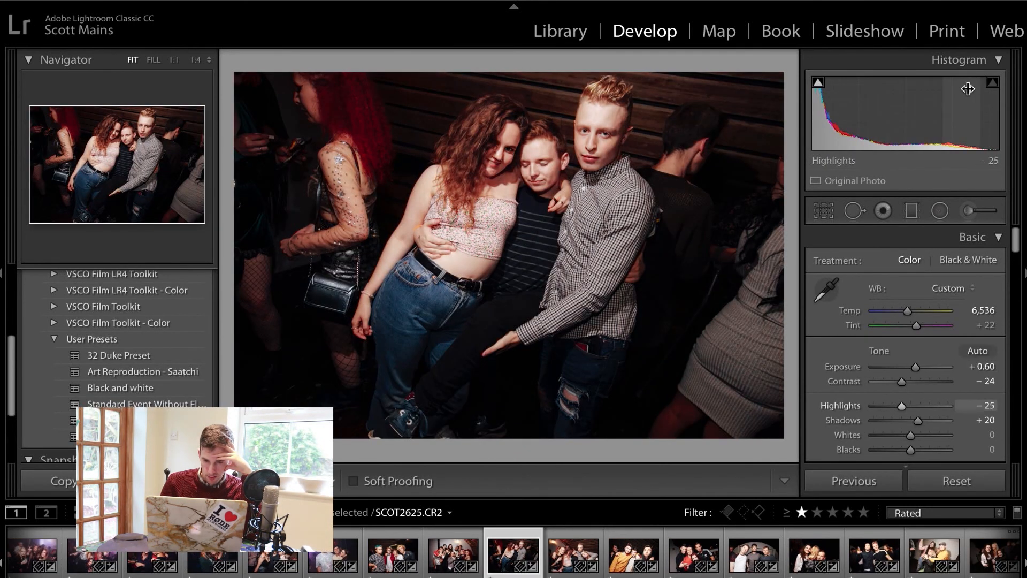
Step: Go on past SCOT2627.CR2 to photo SCOT2629.CR2 and lower its exposure to +0.70
key("Right")
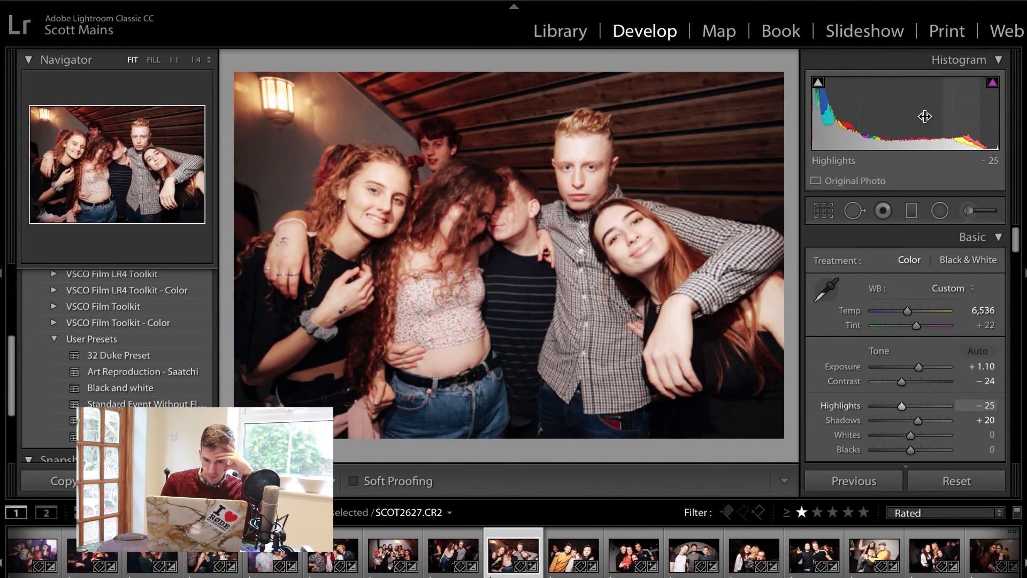
key("Right")
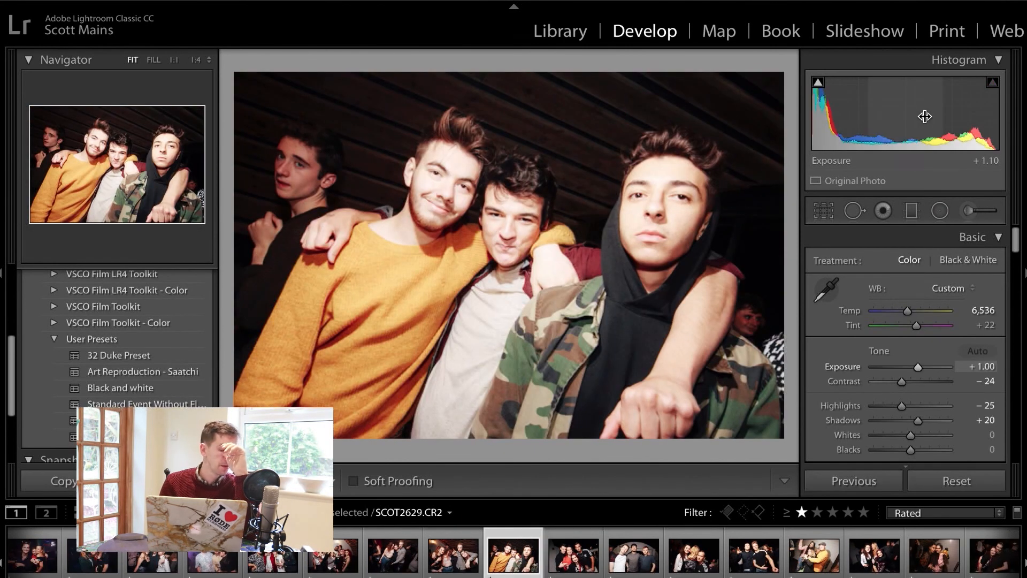
key("minus")
key("minus")
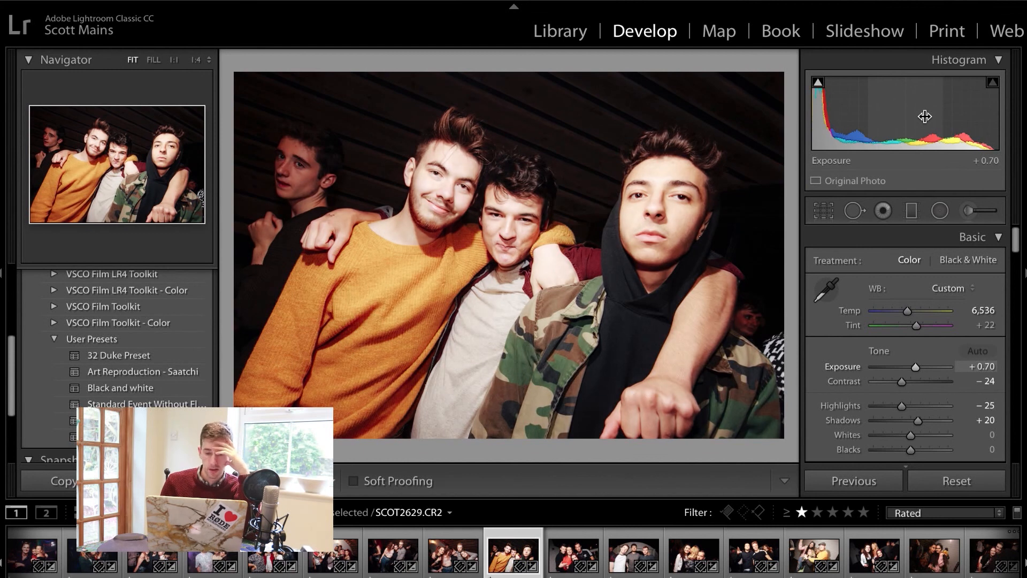
Step: Lower the exposure of SCOT2632.CR2 and the photo after it to +0.90, and that of SCOT2637.CR2 to +0.80
key("Right")
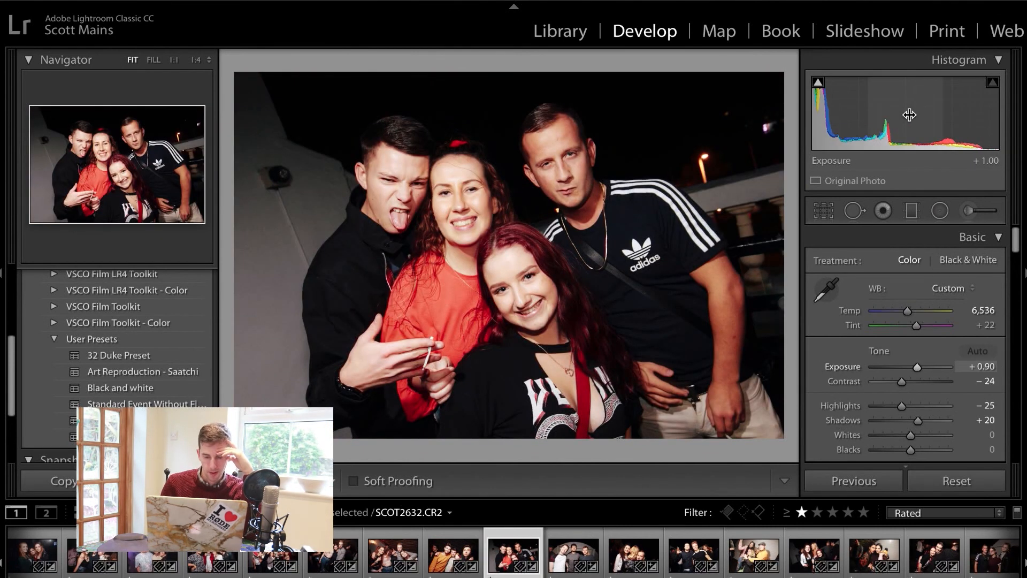
key("Right")
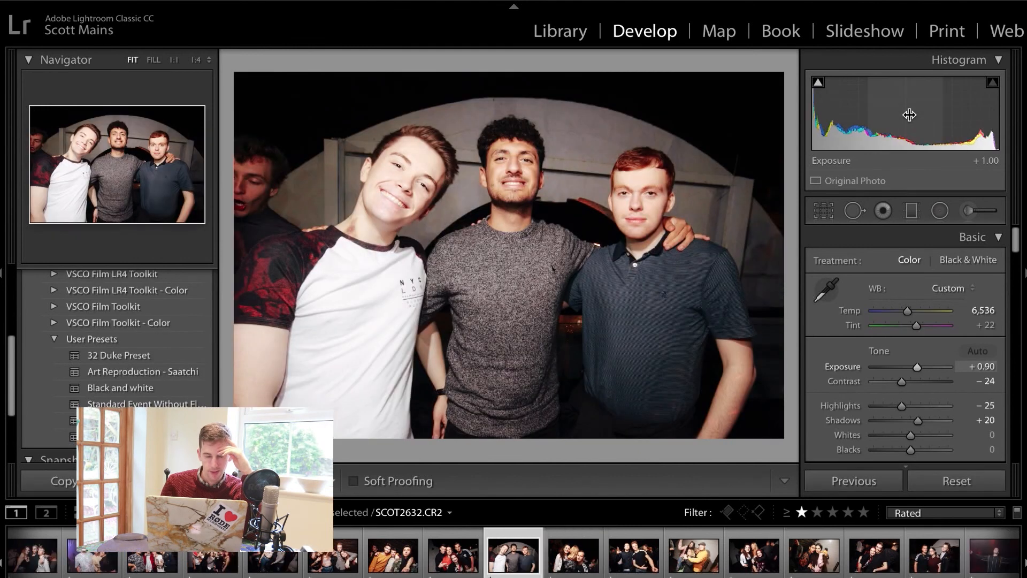
key("Right")
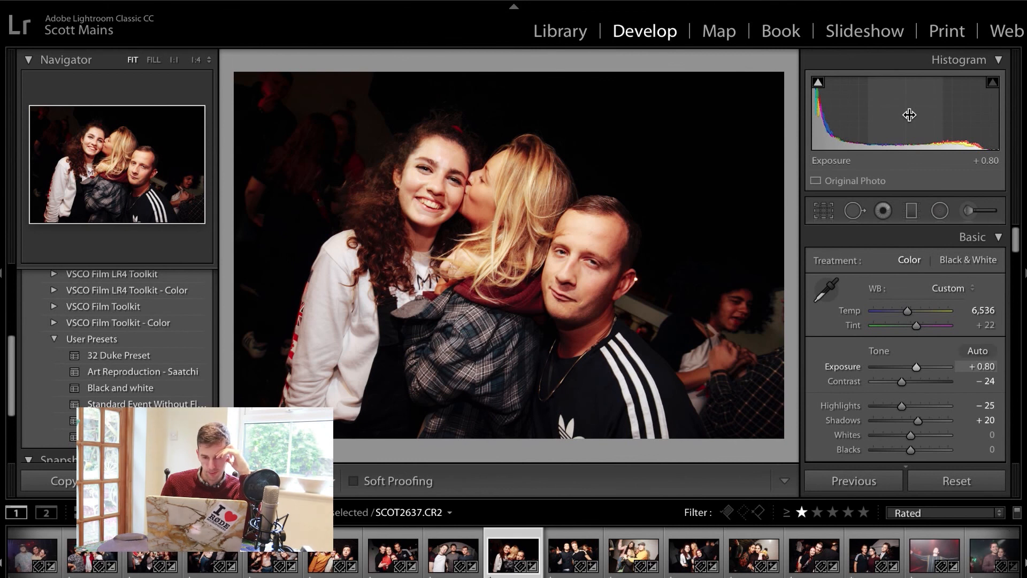
Step: Go on through the rated photos to SCOT2645.CR2 and lower its exposure to +0.70
key("Right")
key("Right")
key("Right")
key("Right")
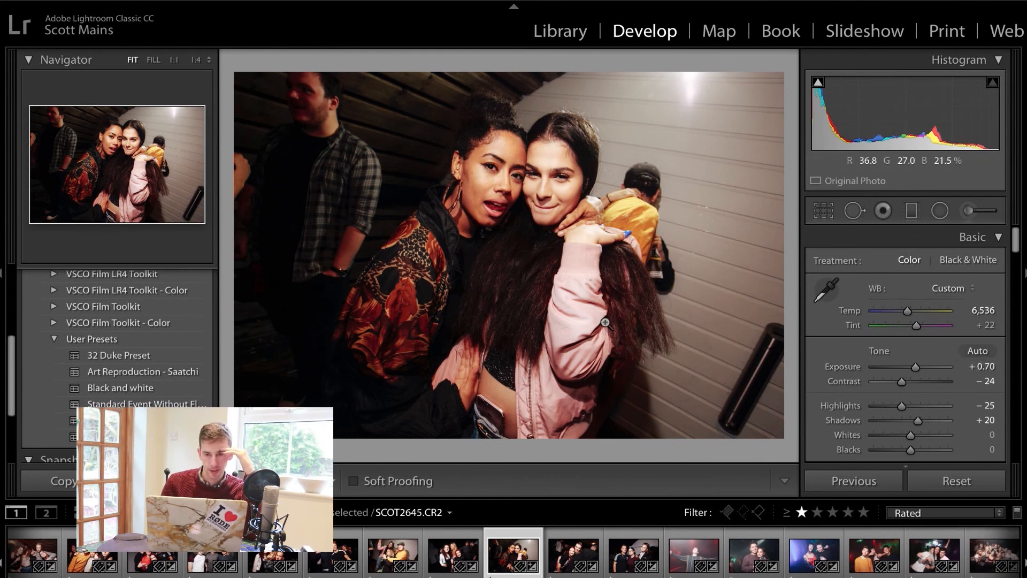
Step: Lower the exposure of photo SCOT2647.CR2 to +0.70 and go on to SCOT2650.CR2
key("Right")
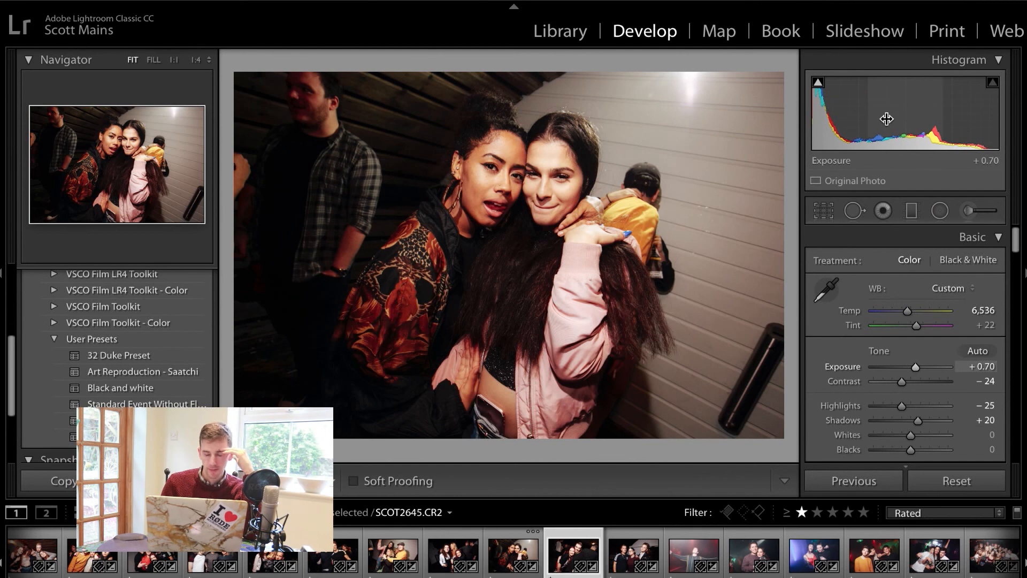
key("Right")
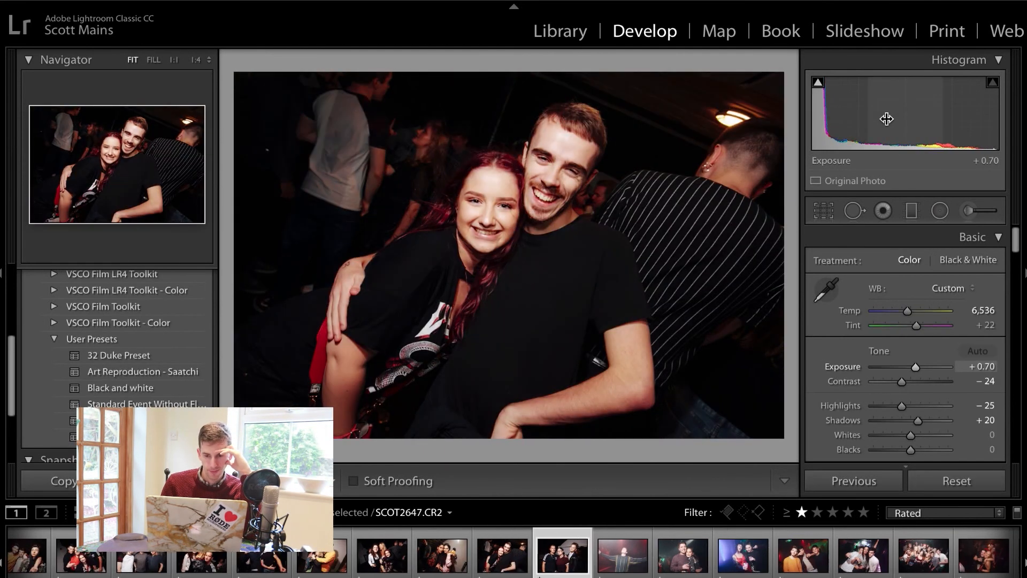
key("Right")
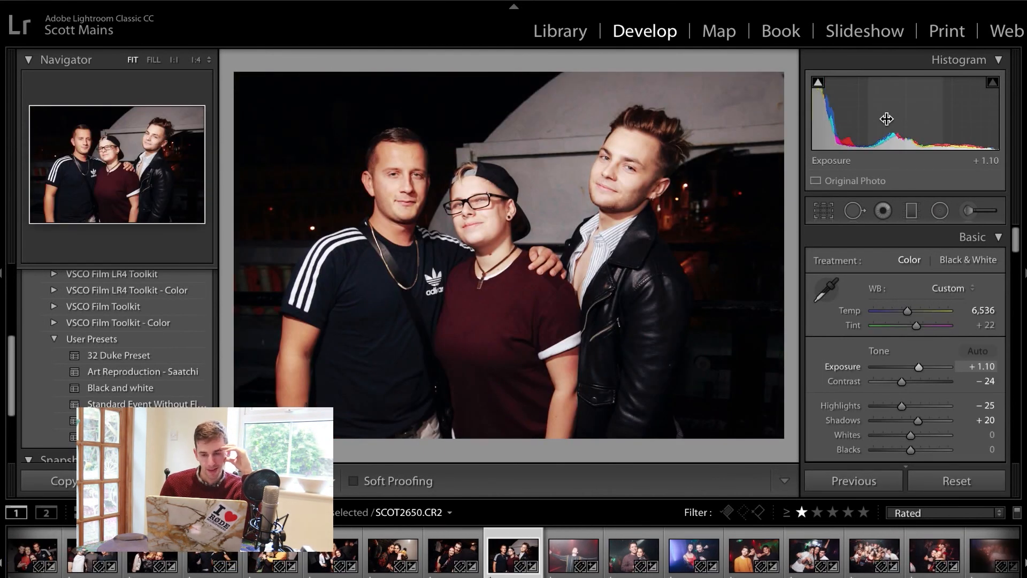
Step: Work through the following rated photos up to SCOT2674.CR2 and lower its exposure to +0.90
key("Right")
key("Right")
key("Right")
key("Right")
key("Right")
key("Right")
key("Right")
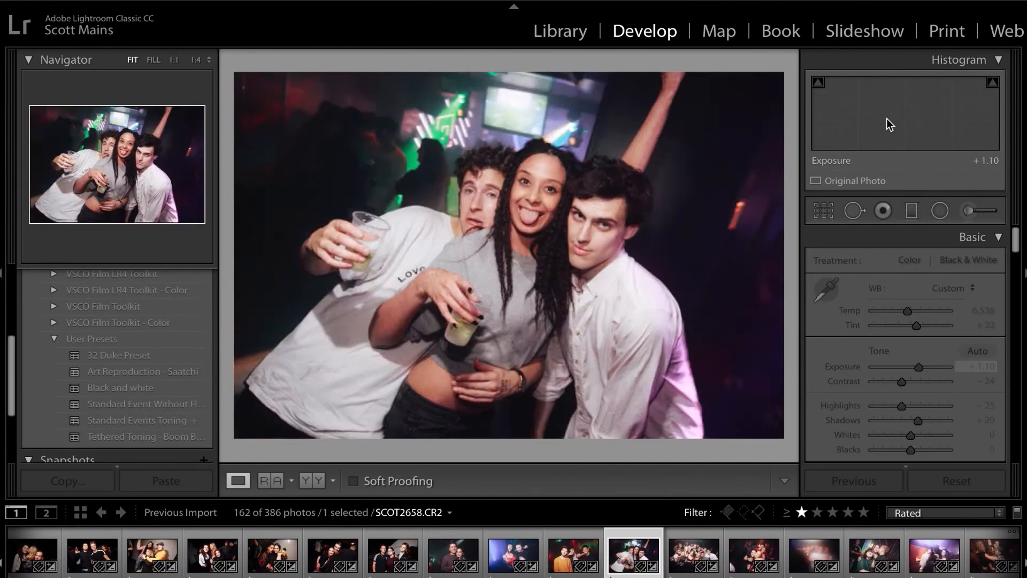
key("Right")
key("Right")
key("Right")
key("Right")
key("Right")
key("Right")
key("Right")
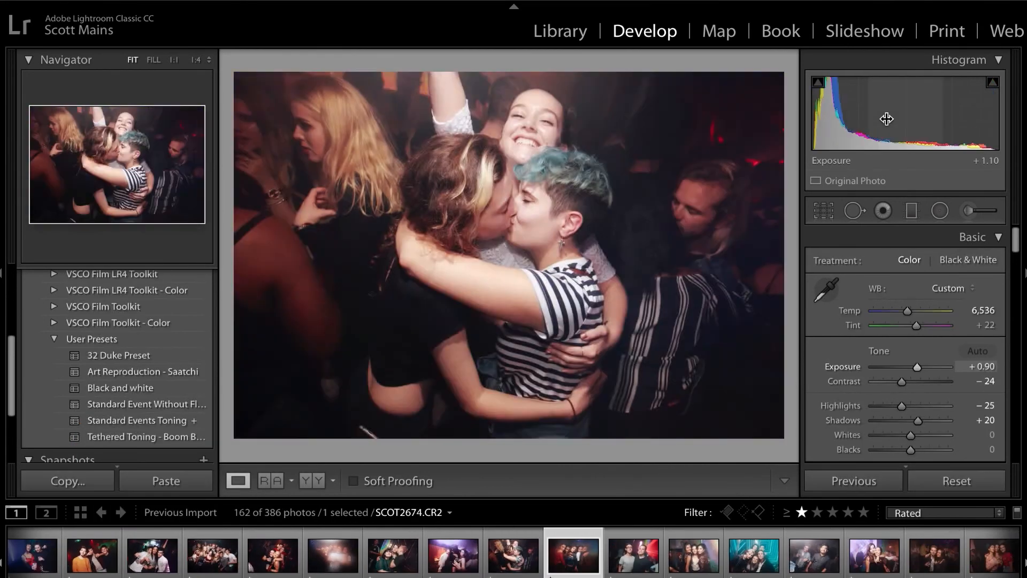
Step: Lower the exposure of photos SCOT2693.CR2 and SCOT2695.CR2 to +0.90 each and go on to the following photo
key("Right")
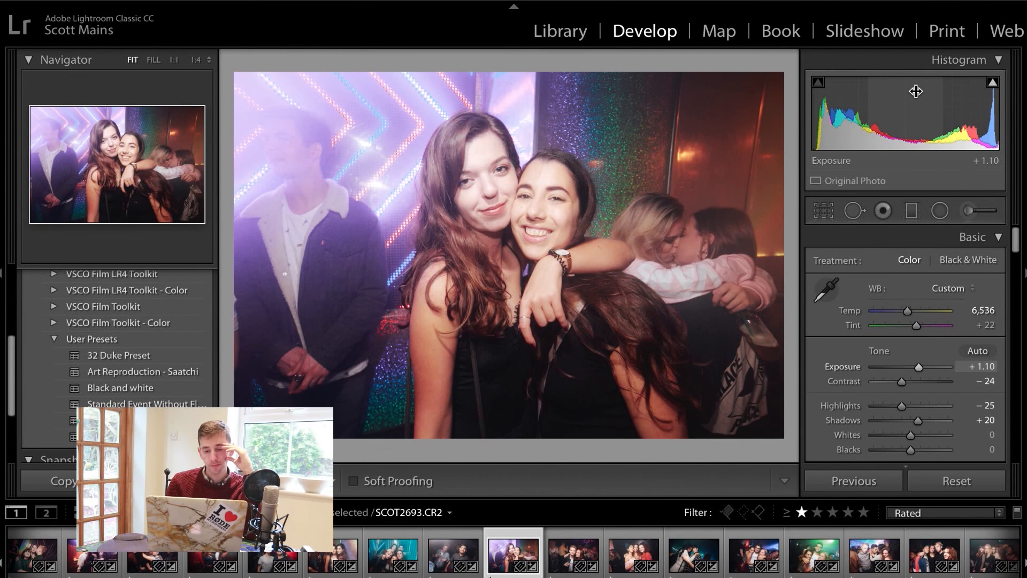
key("Right")
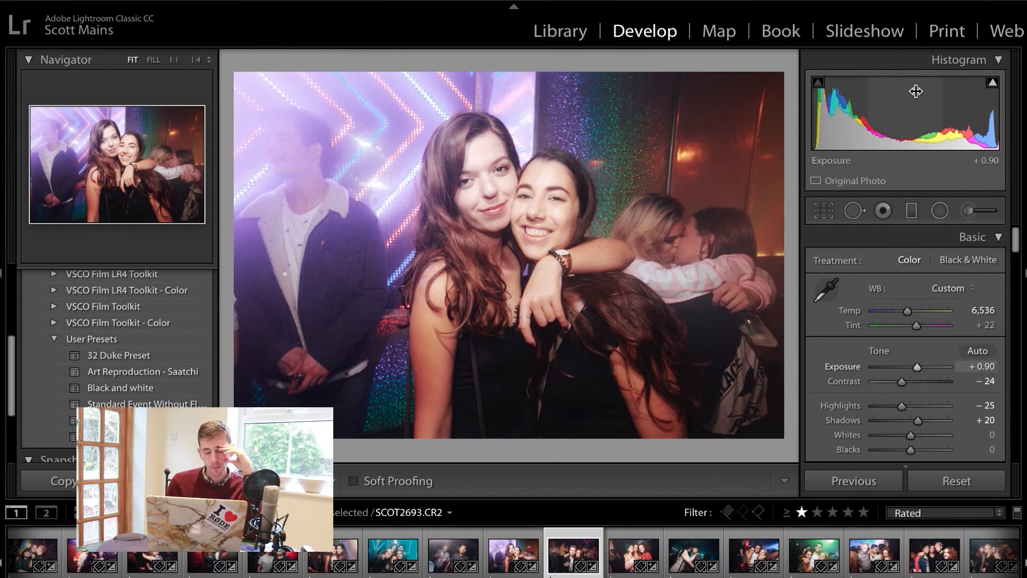
key("Right")
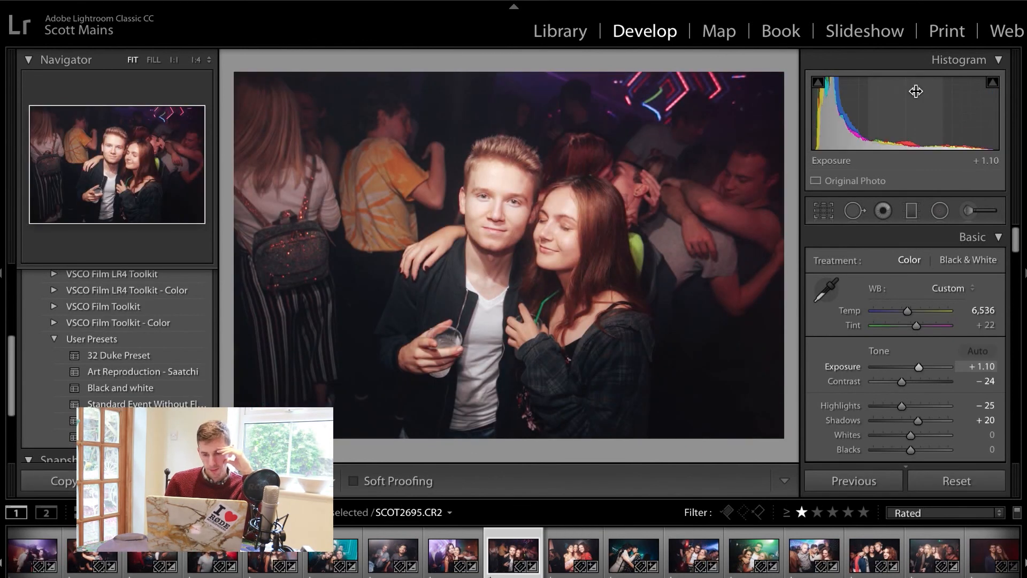
left_click_drag(916, 92, 910, 92)
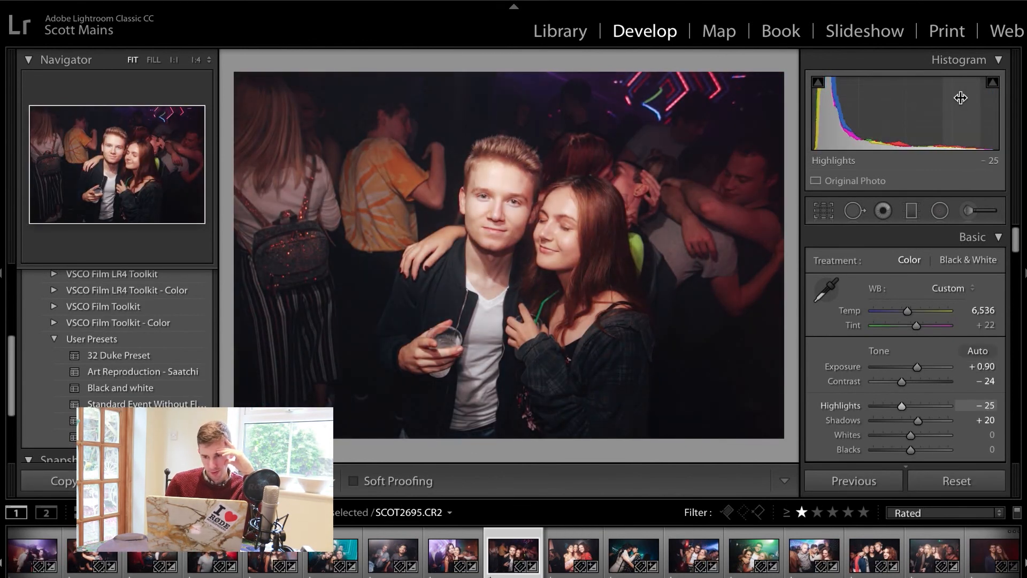
key("Right")
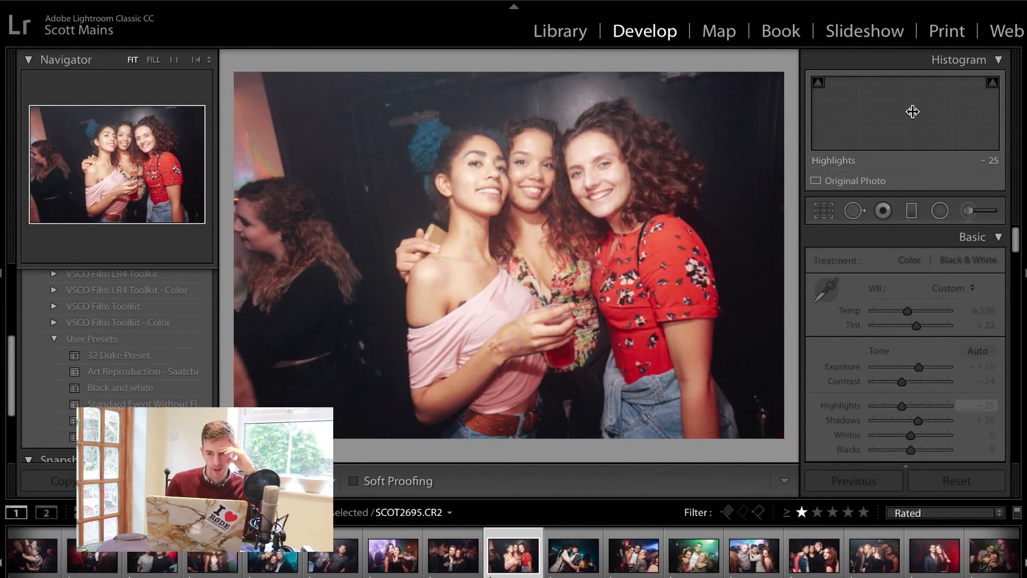
Step: Go on through the rated photos to SCOT2705.CR2 and lower its exposure to +1.00
key("Right")
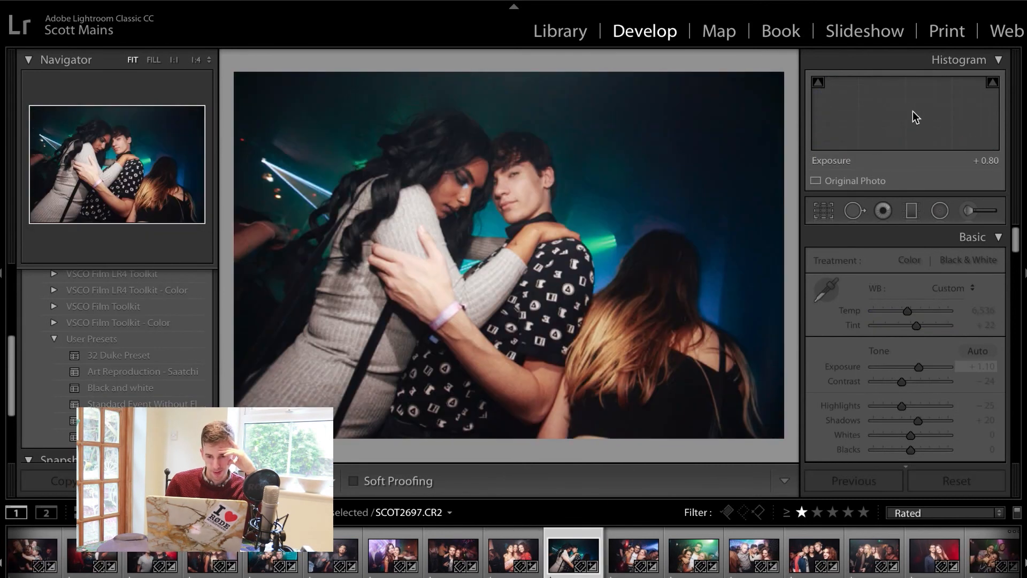
key("Right")
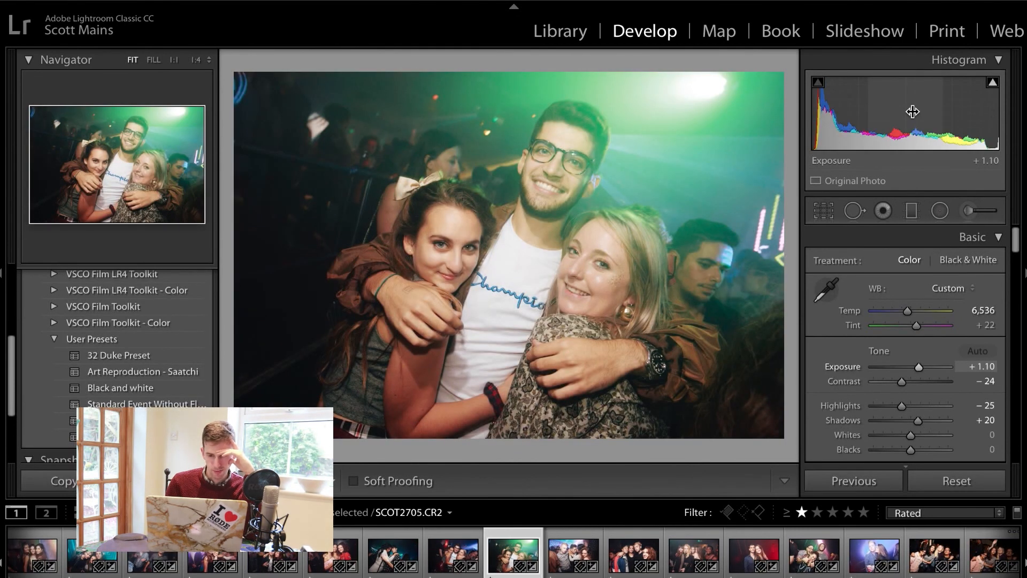
key("Down")
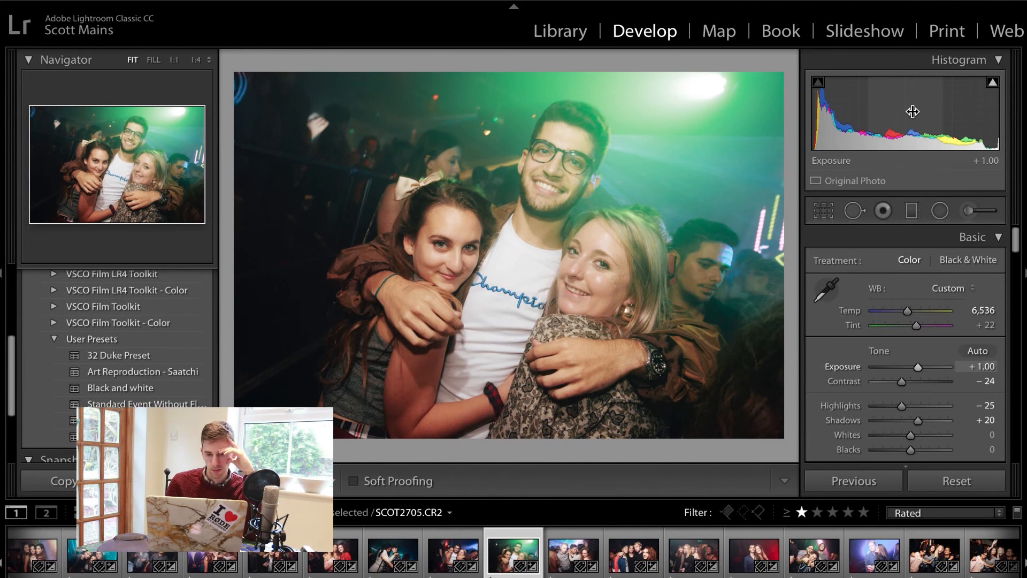
key("Right")
Step: Set the exposure of photo SCOT2708.CR2 to +0.70 and its highlights to −40
key("Right")
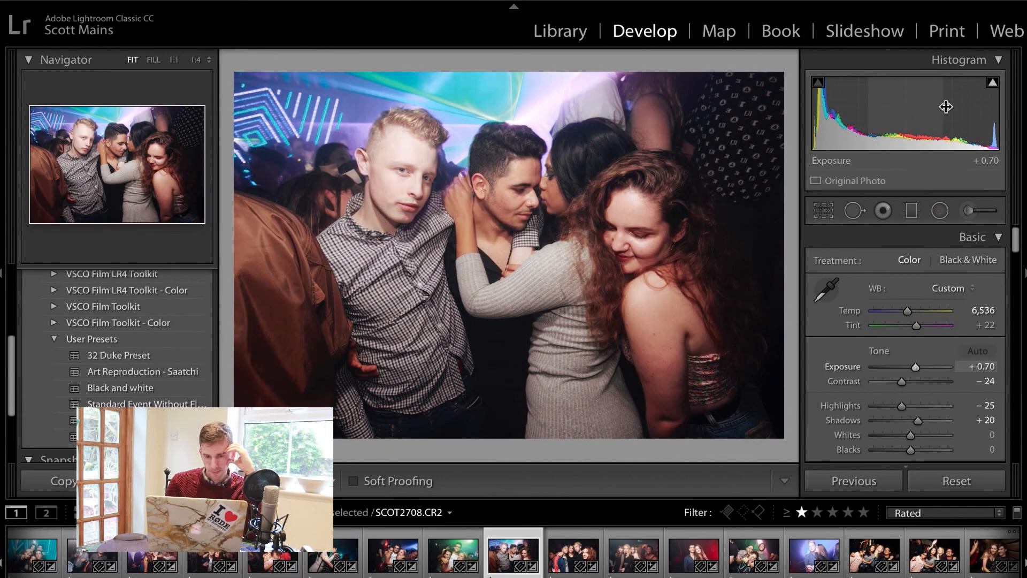
key("Down")
key("Down")
key("Down")
key("Right")
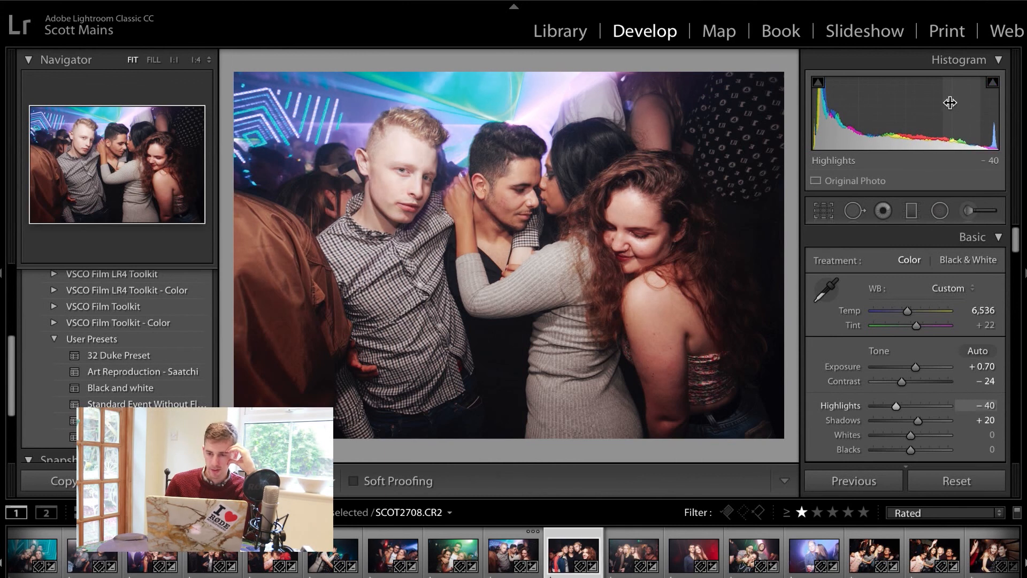
Step: Lower the exposure of photo SCOT2711.CR2 to +0.90 and of SCOT2714.CR2 to +0.80
key("Down")
key("Down")
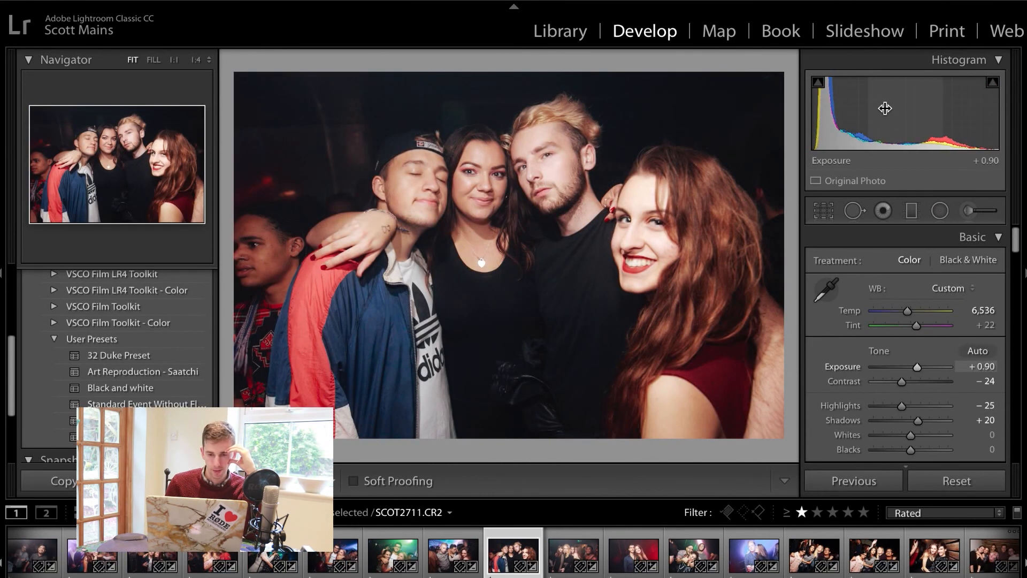
key("Right")
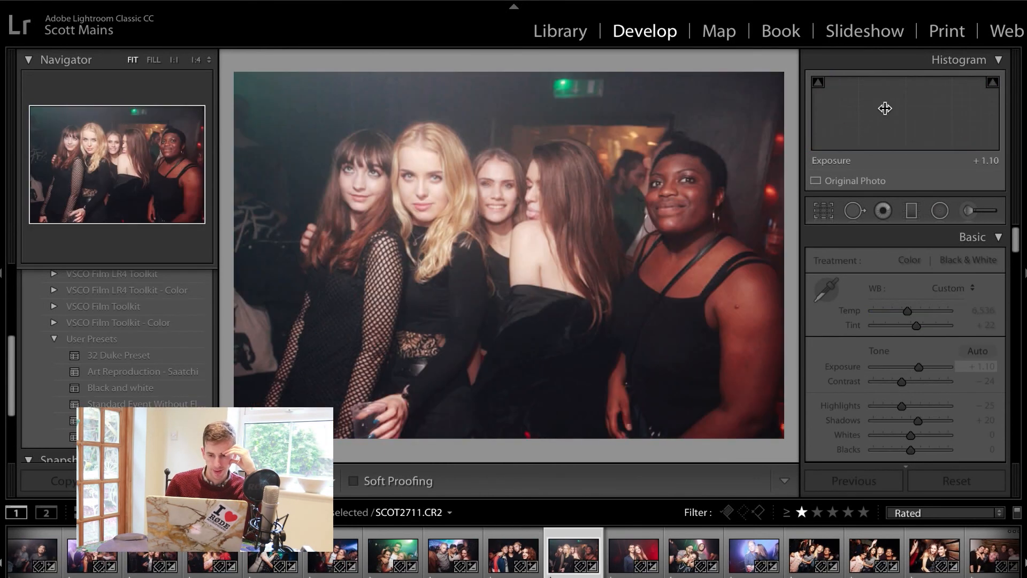
key("Down")
key("Right")
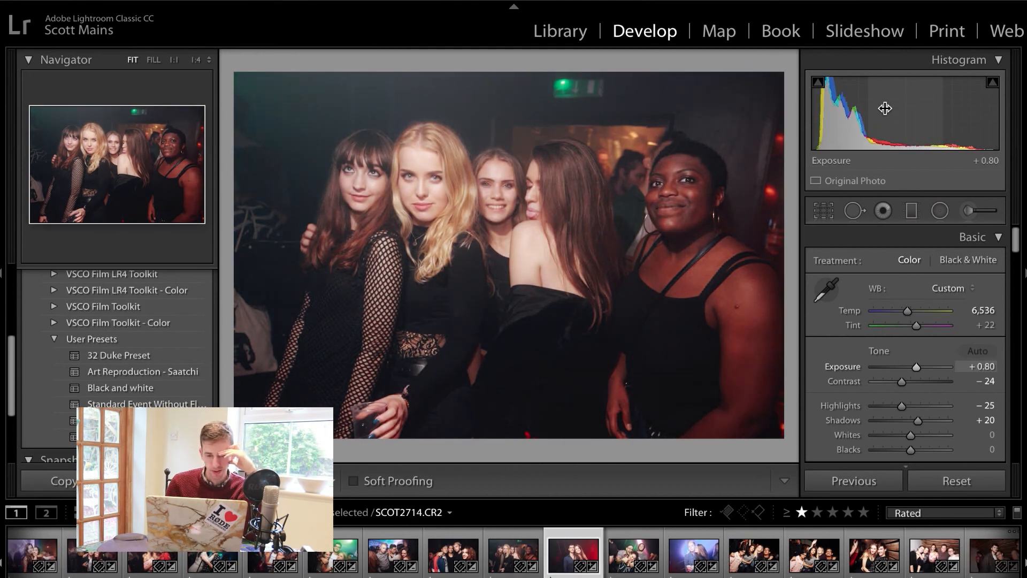
Step: Lower the exposure of photos SCOT2718.CR2 to +0.70, SCOT2720.CR2 to +0.90 and SCOT2723.CR2 to +0.40
key("Down")
key("Down")
key("Down")
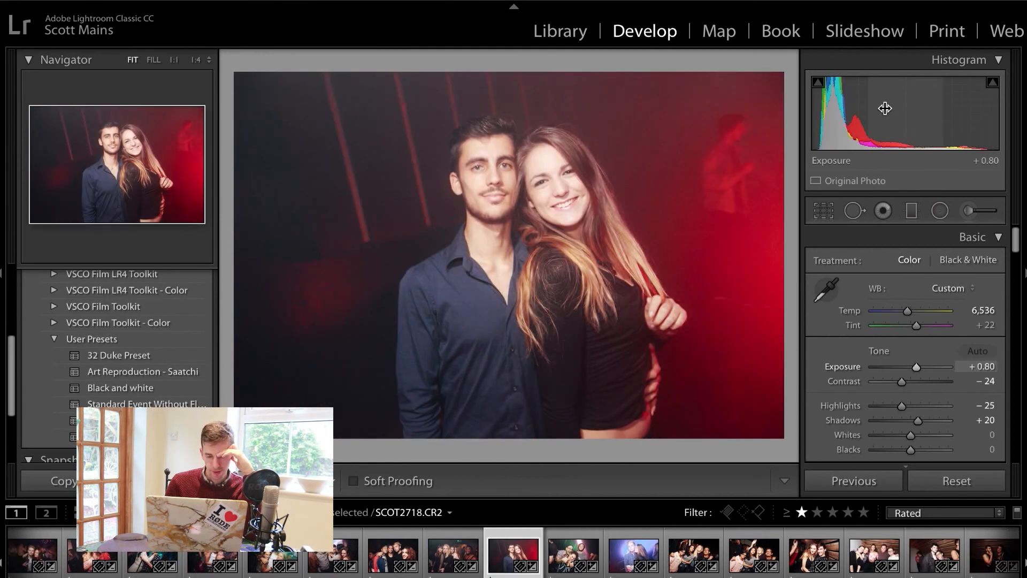
key("Right")
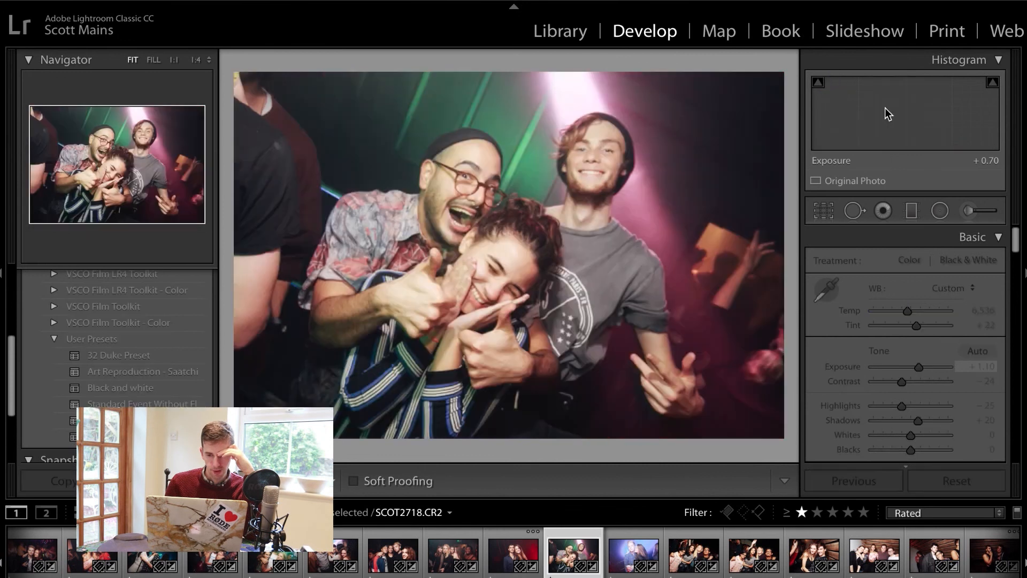
key("Right")
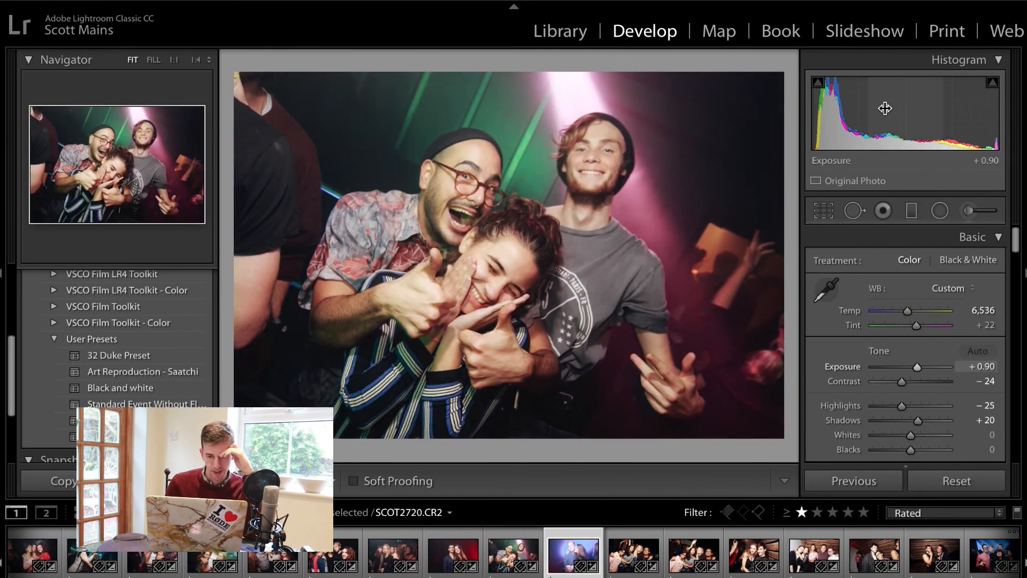
key("Right")
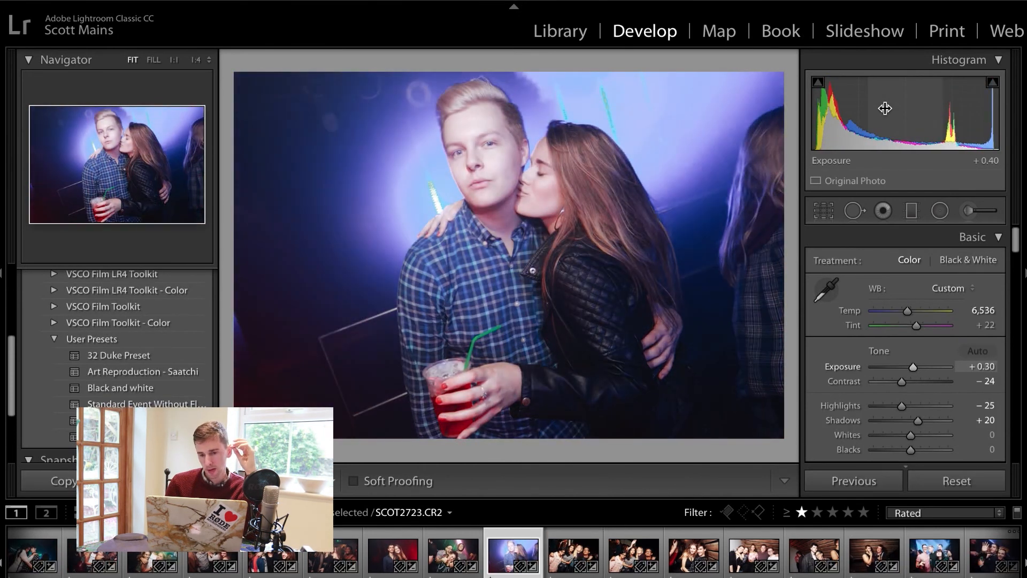
Step: Lower the exposure of SCOT2725.CR2 to +0.70 and clear the star rating of the near-duplicate SCOT2727.CR2
key("Right")
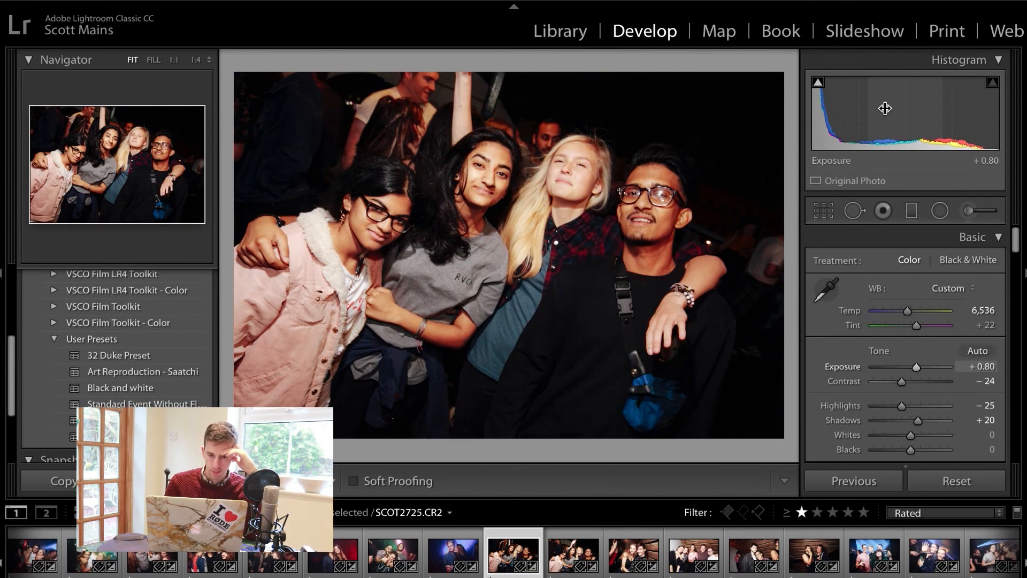
key("Right")
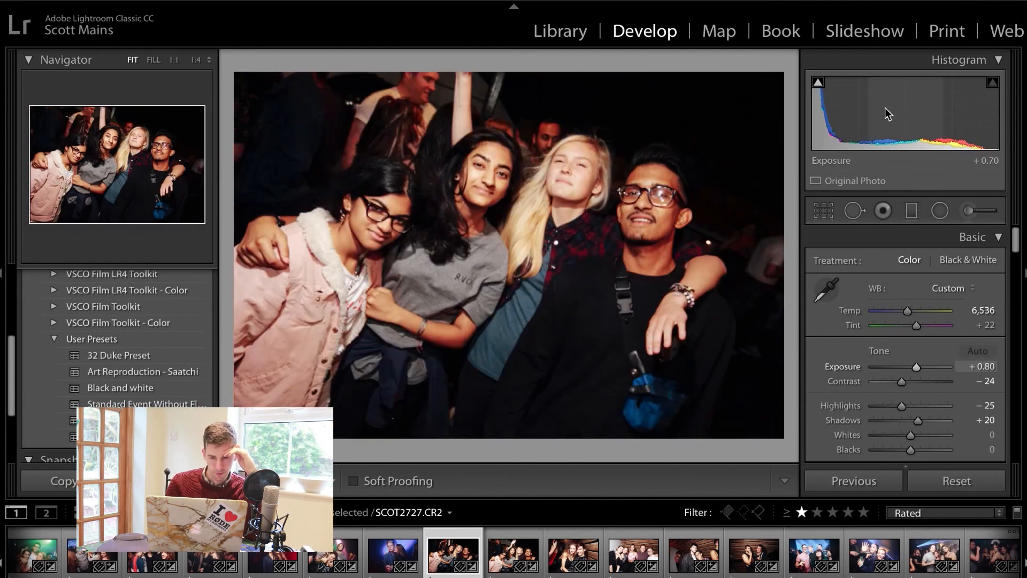
key("0")
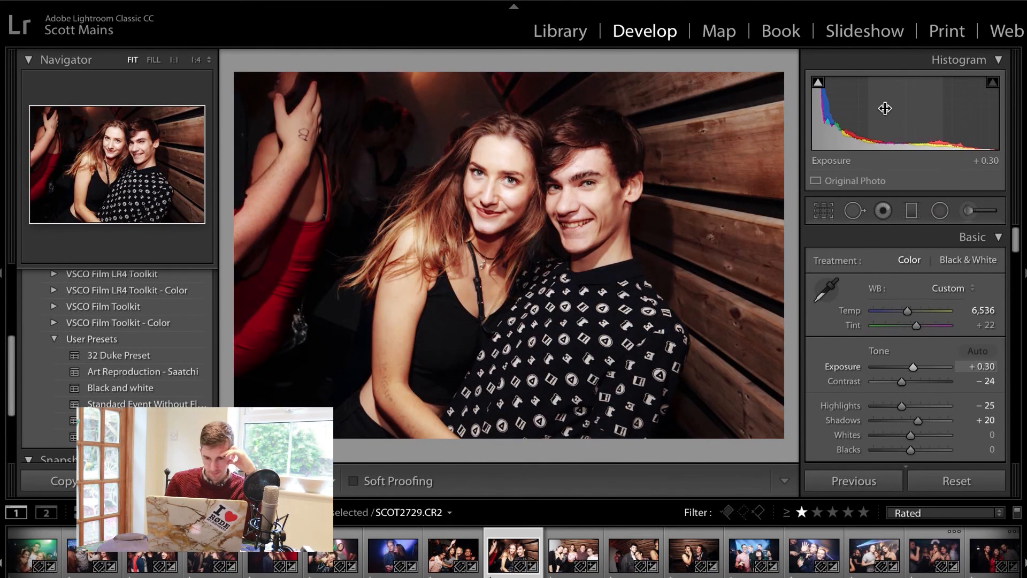
Step: Set the exposure of photo SCOT2729.CR2 to +0.30 and of SCOT2733.CR2 to +0.60
key("Right")
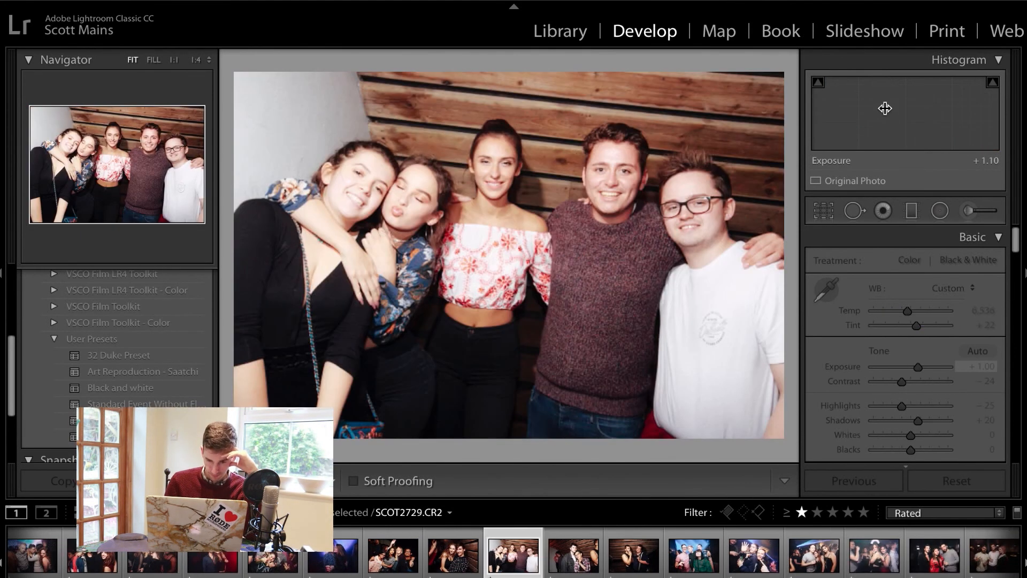
key("Right")
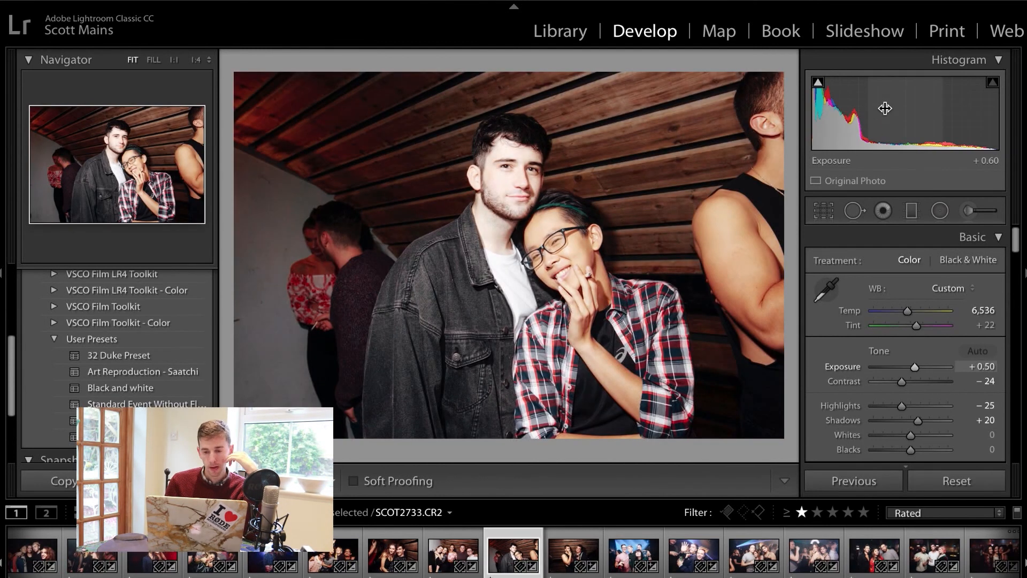
key("Up")
key("Up")
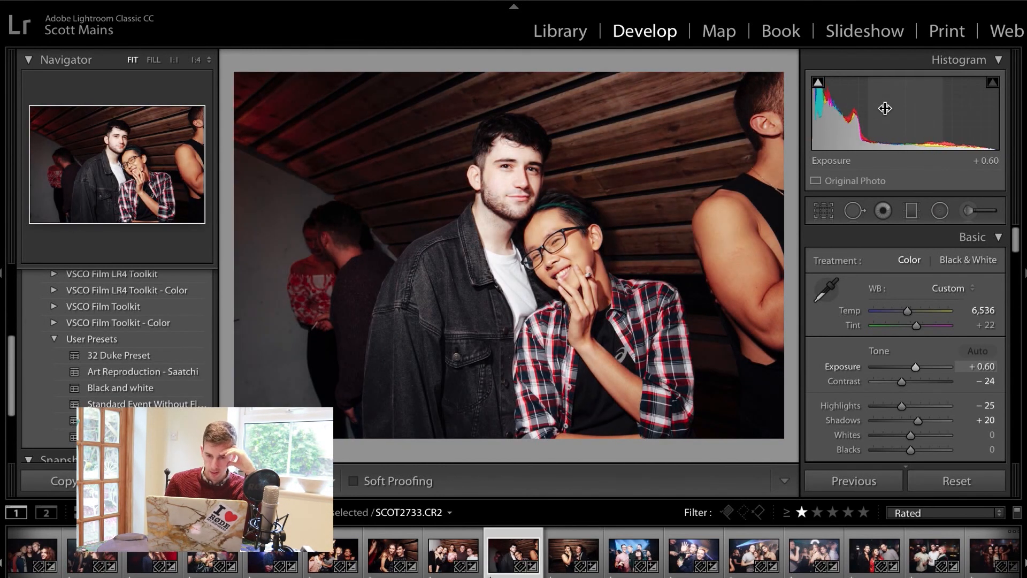
Step: Go on through the following rated photos to SCOT2748.CR2 and lower its exposure to +1.00
key("Right")
key("Right")
key("Right")
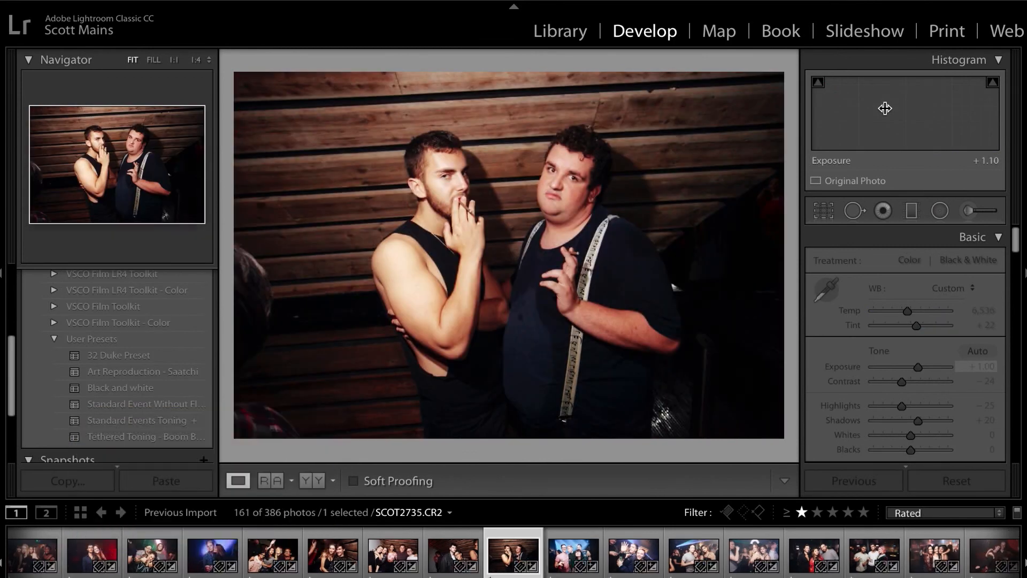
key("Right")
key("Right")
key("Right")
key("Right")
key("Right")
key("Right")
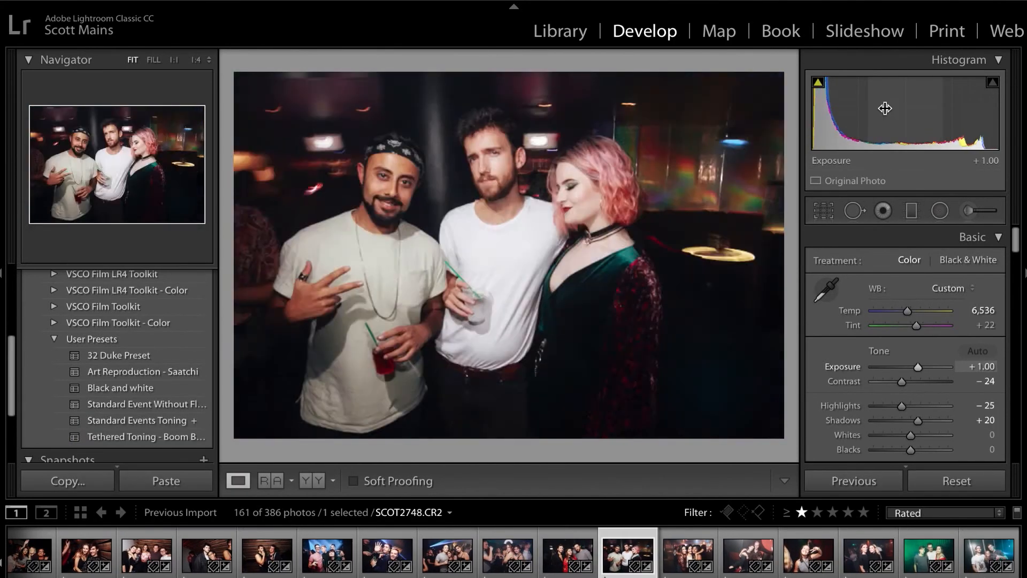
Step: Lower the exposure of SCOT2756.CR2 to +0.70 and SCOT2758.CR2 to +0.50, and go on to SCOT2763.CR2
key("Right")
key("Right")
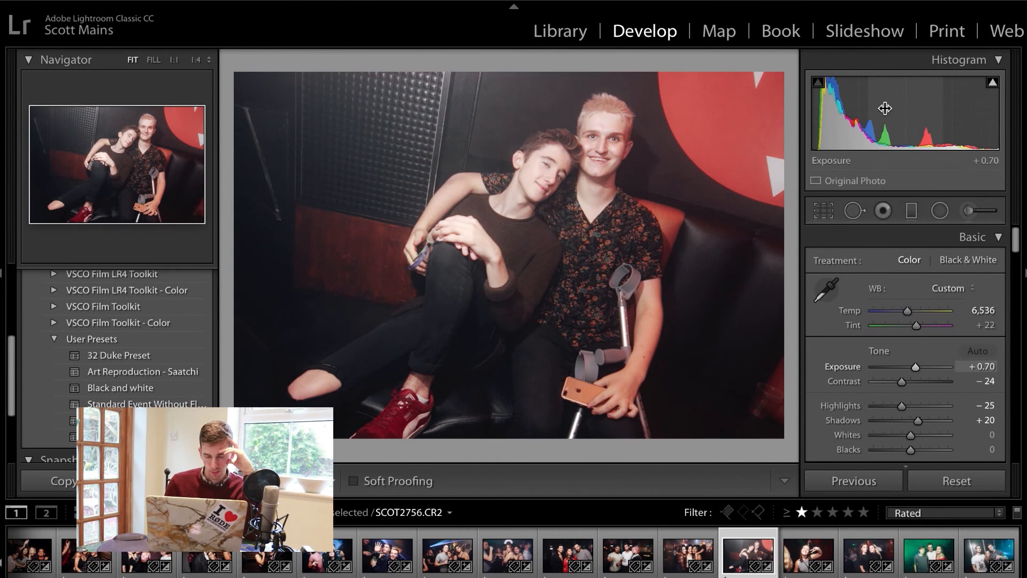
key("Right")
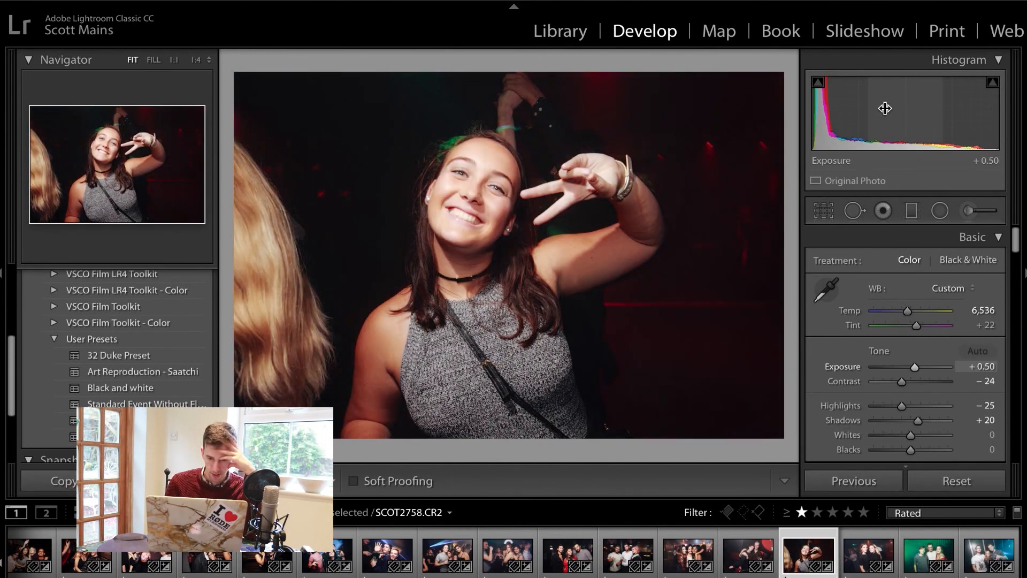
key("Right")
key("Right")
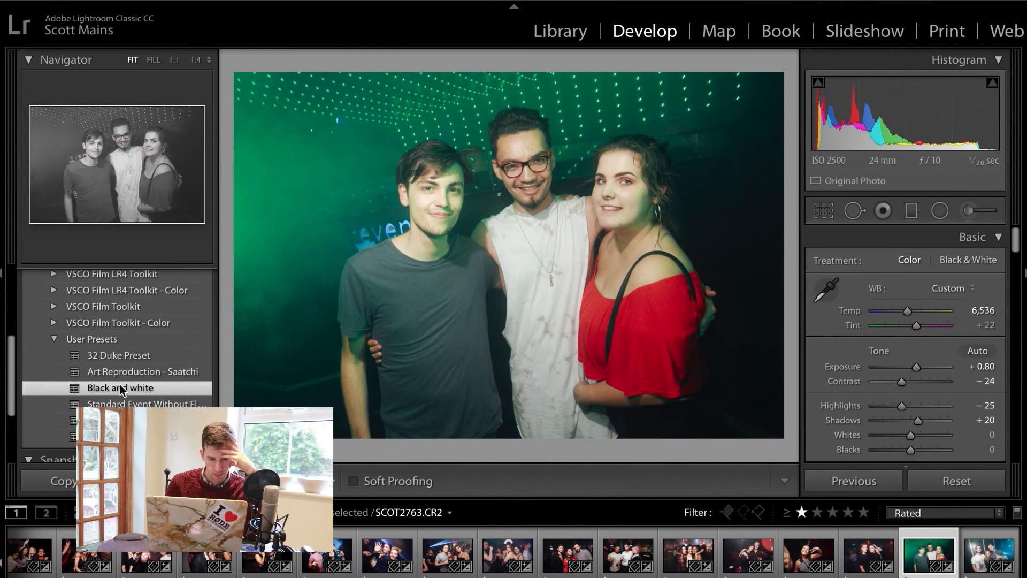
Step: Apply the Black and white preset to SCOT2763.CR2 and set the exposure of SCOT2765.CR2 to +0.90
left_click(122, 388)
left_click_drag(913, 108, 907, 107)
key("Right")
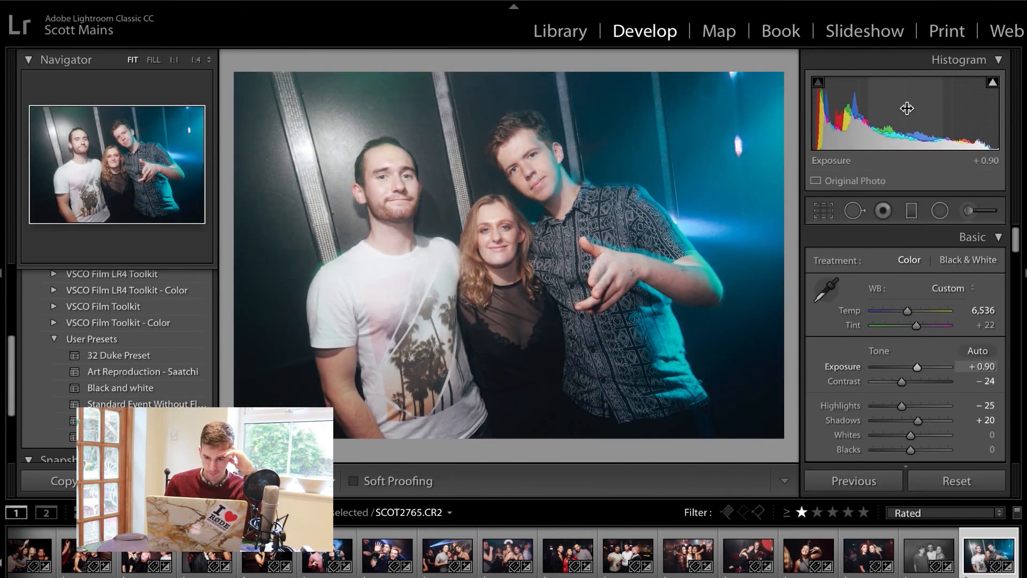
Step: Select all the rated photos for export and set the export watermark to Revenge - FOMO
key("super+a")
key("super+shift+e")
scroll(461, 234, "down", 10)
scroll(484, 185, "up", 3)
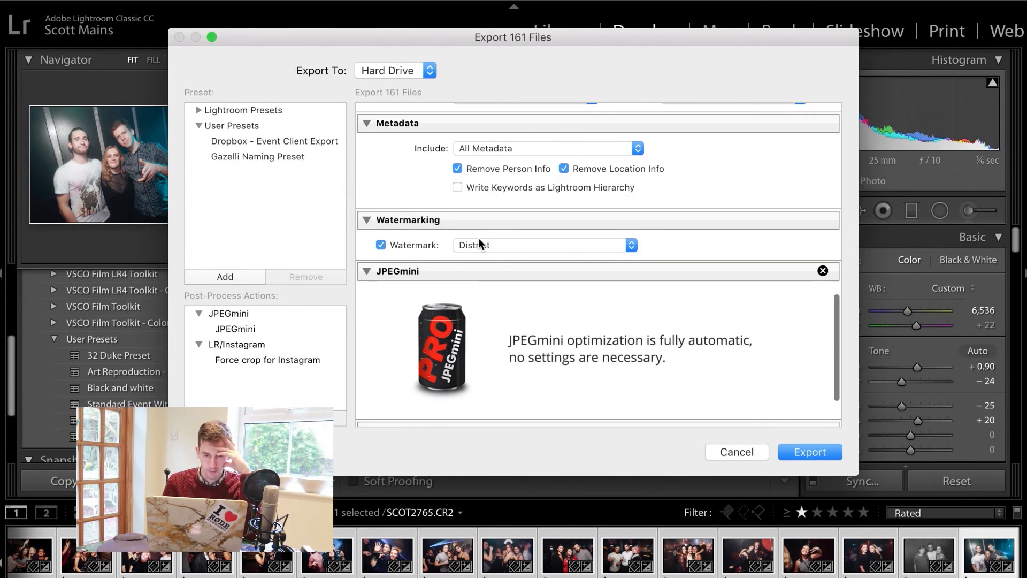
left_click(478, 245)
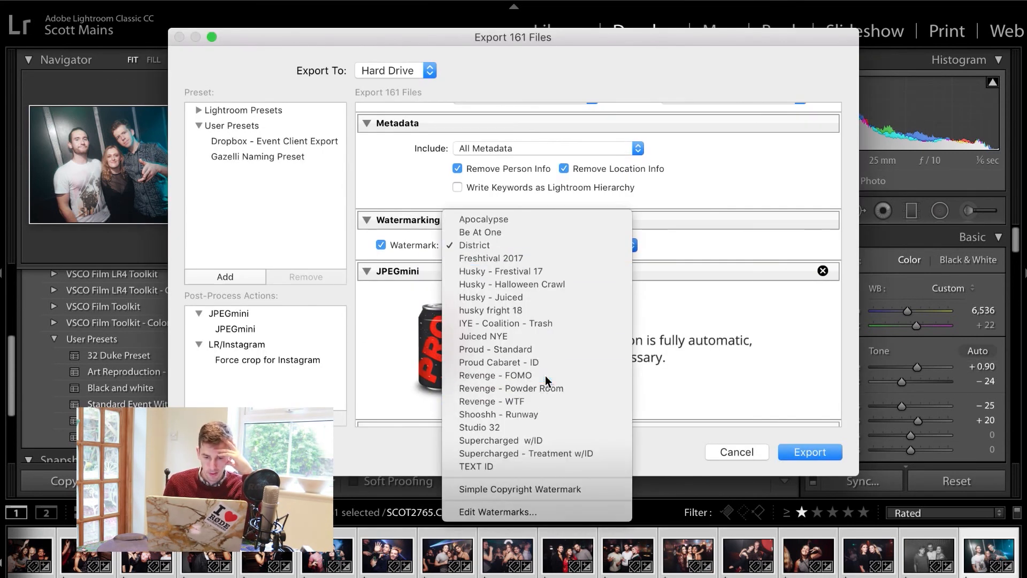
left_click(538, 375)
Step: Start the export and choose the Revenge folder inside Dropbox's client exports as its location
left_click(803, 449)
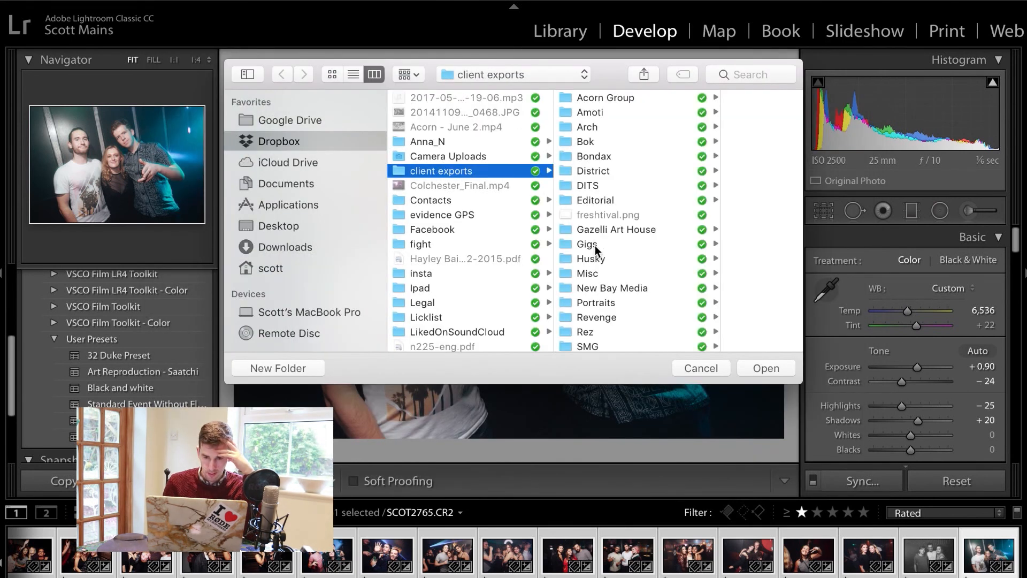
scroll(594, 257, "down", 2)
left_click(589, 289)
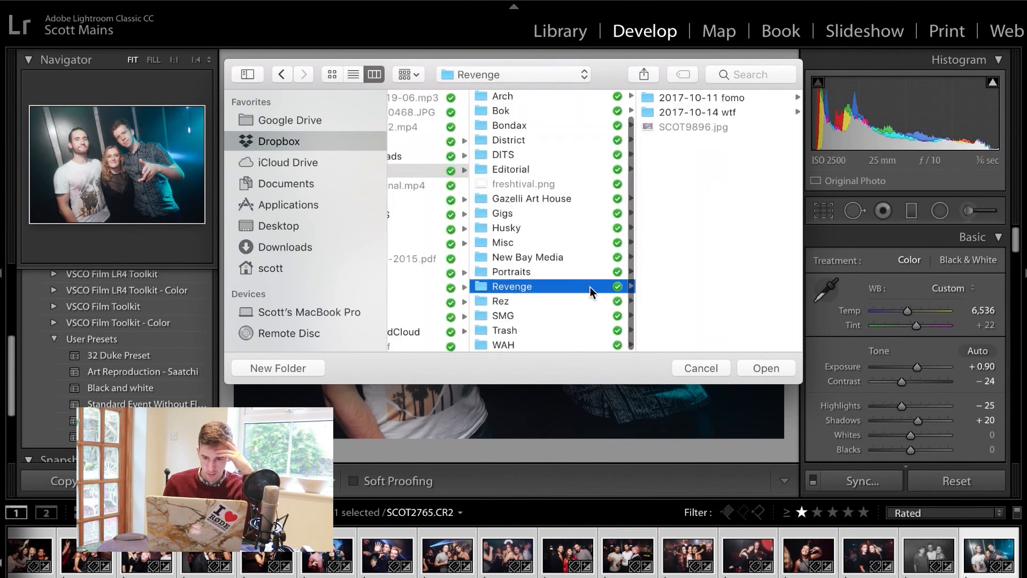
Step: Create a folder named 2017-10-19 inside Revenge and export the photos into it
left_click(292, 371)
type("2")
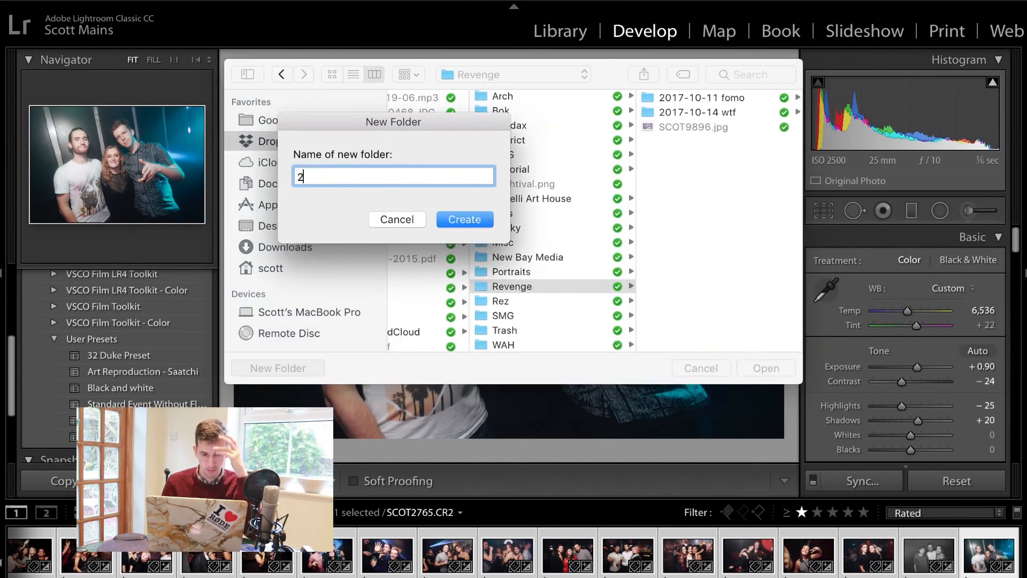
type("017_10")
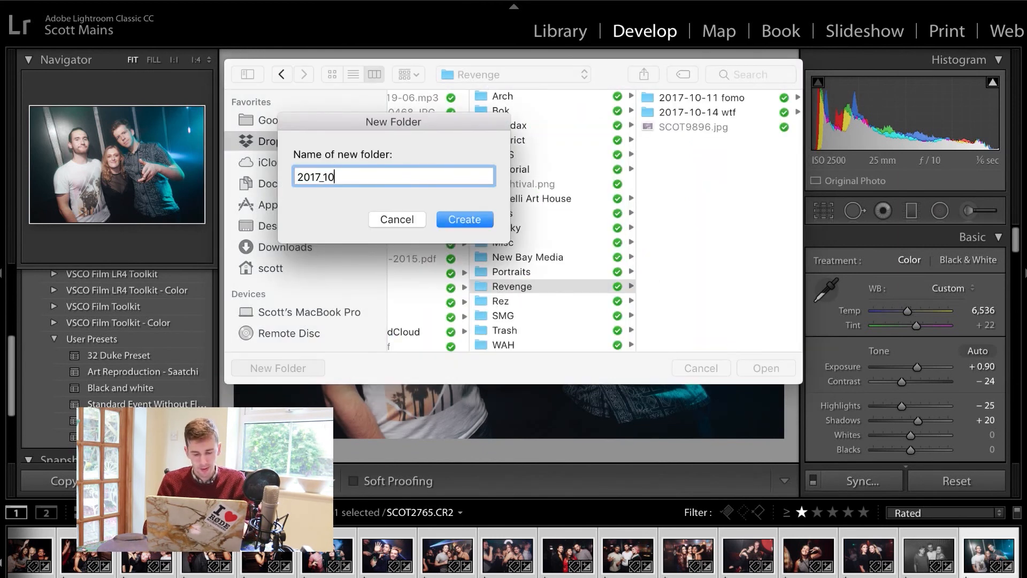
key("BackSpace")
key("BackSpace")
key("BackSpace")
type("-10-")
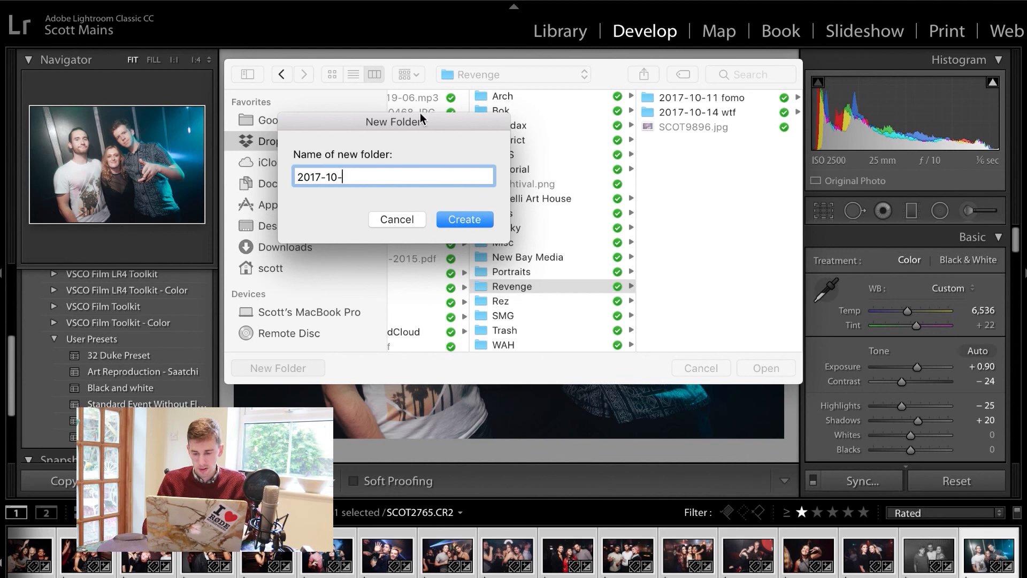
type("19")
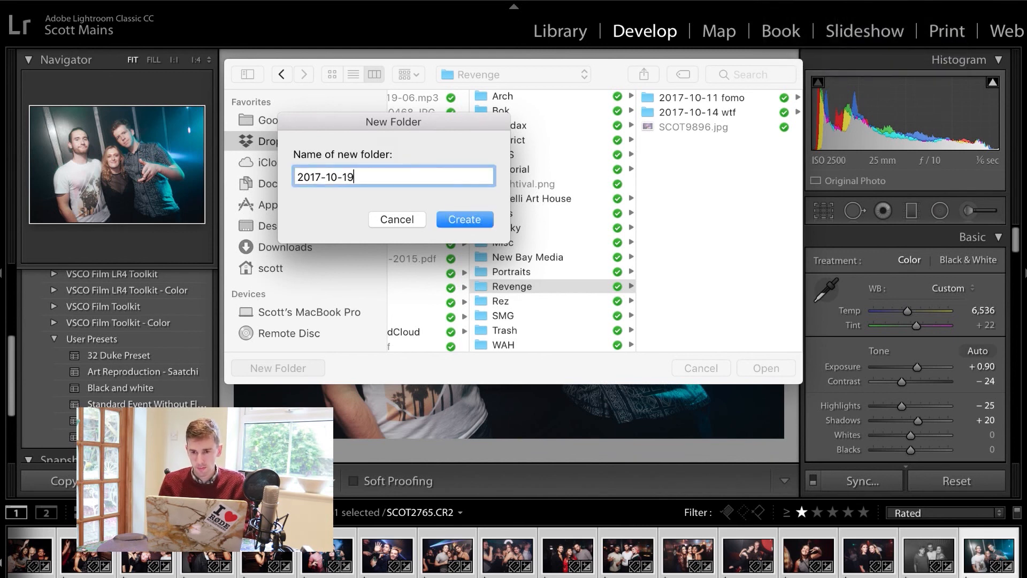
key("Return")
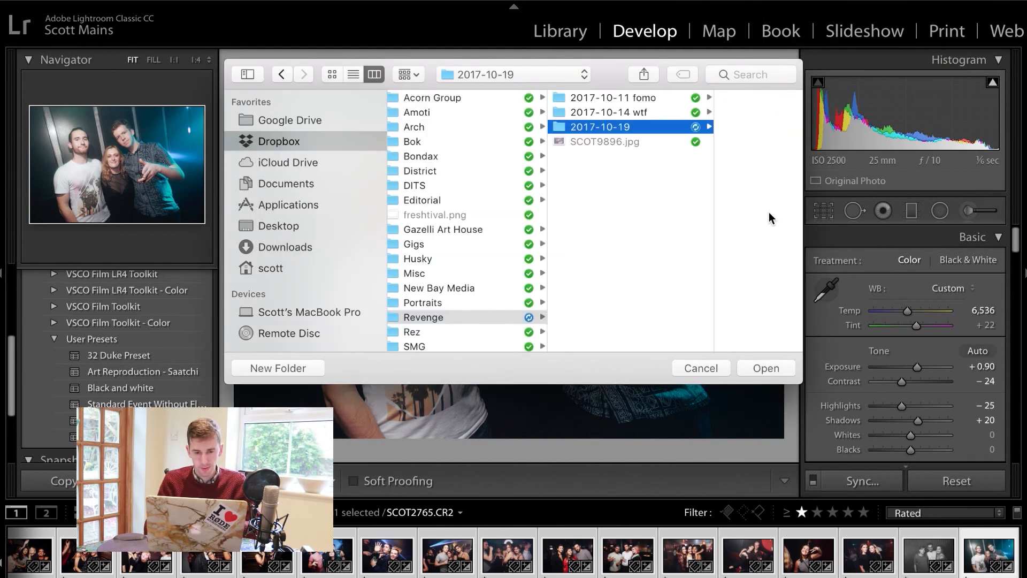
left_click(625, 126)
left_click(757, 367)
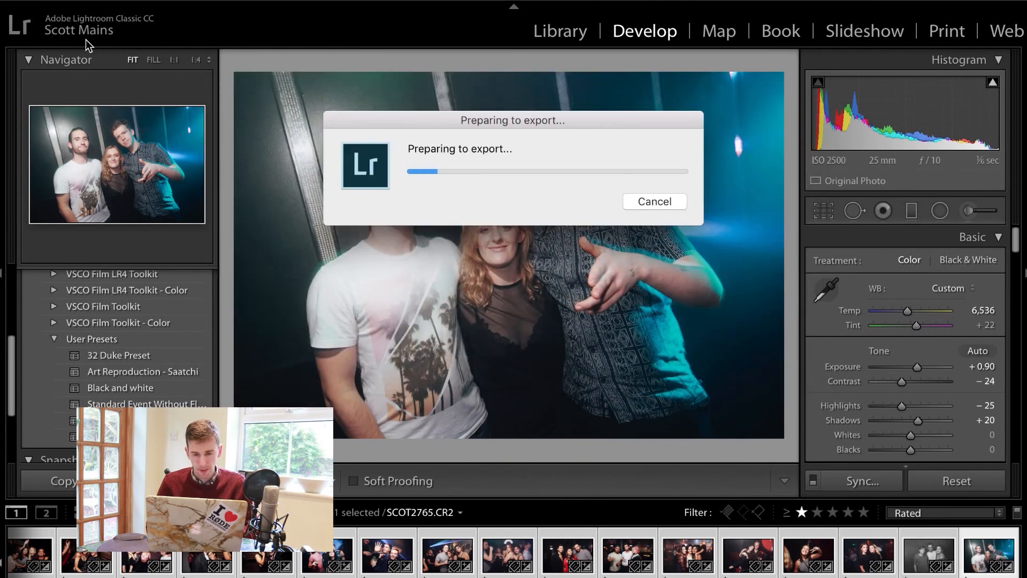
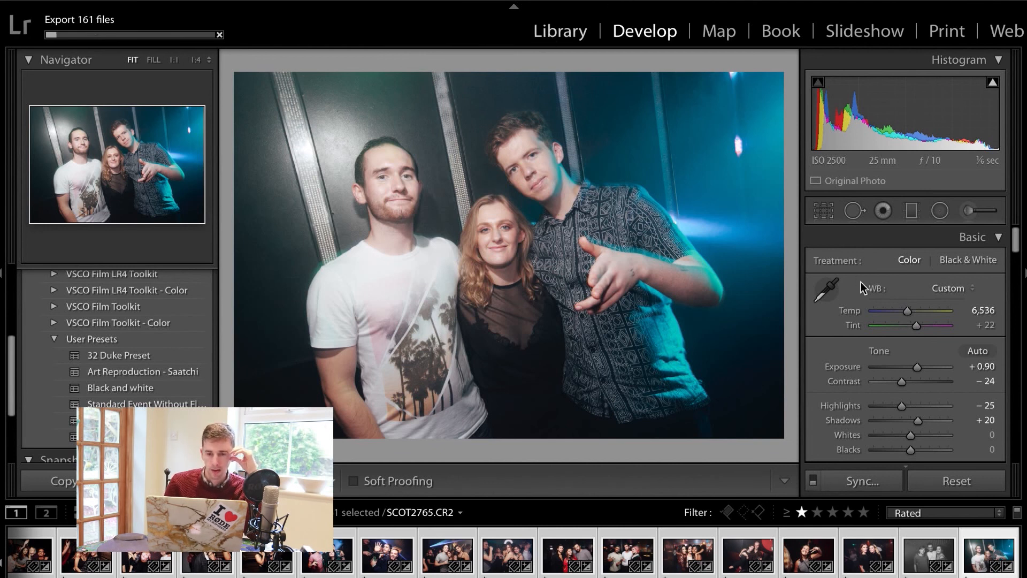
Step: Review the Basic adjustments of SCOT2765.CR2 in the Develop module and expand its Tone Curve settings
key("g")
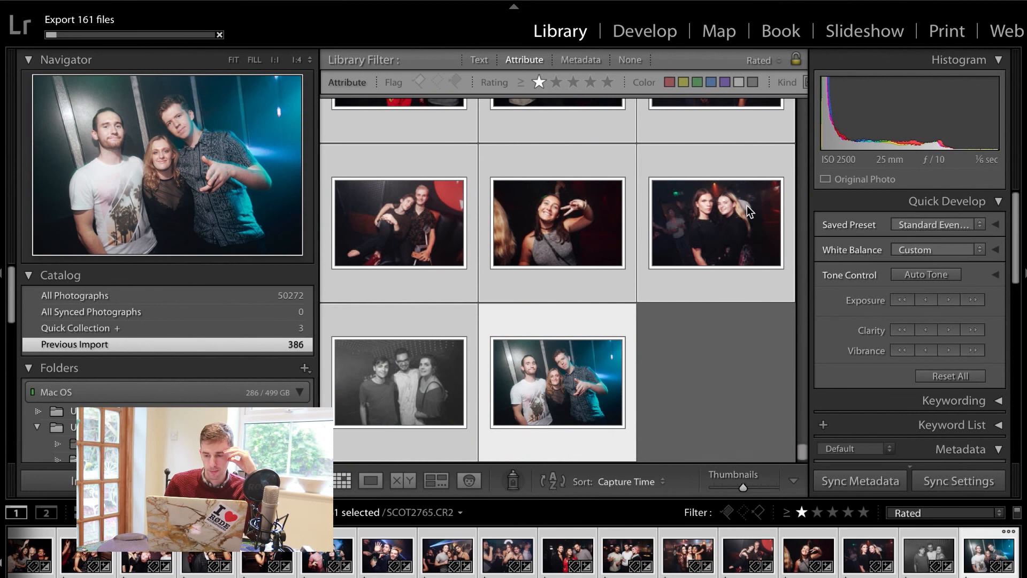
left_click(645, 32)
left_click(982, 354)
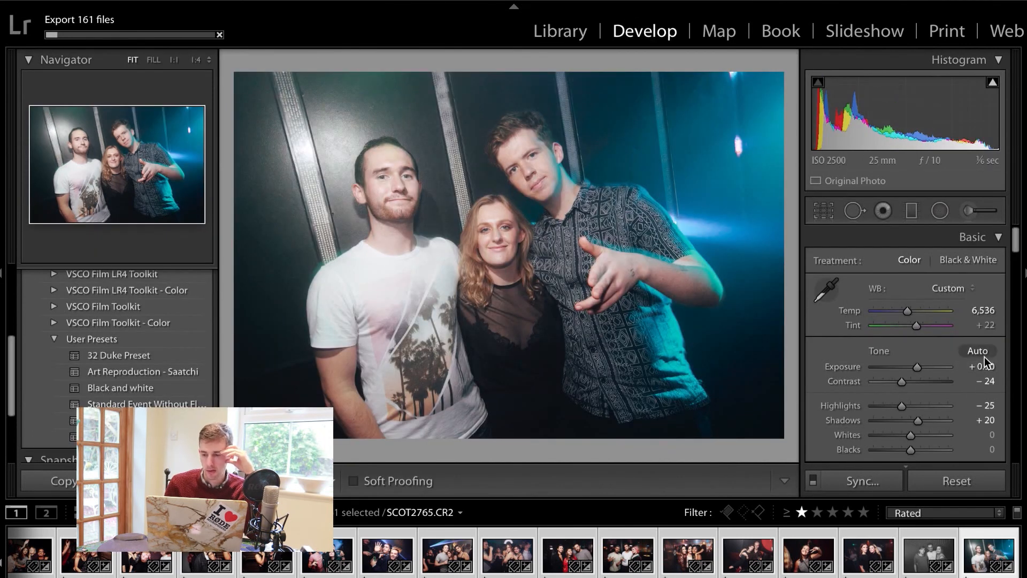
scroll(985, 357, "down", 10)
scroll(985, 358, "up", 5)
scroll(985, 357, "up", 5)
scroll(985, 357, "down", 4)
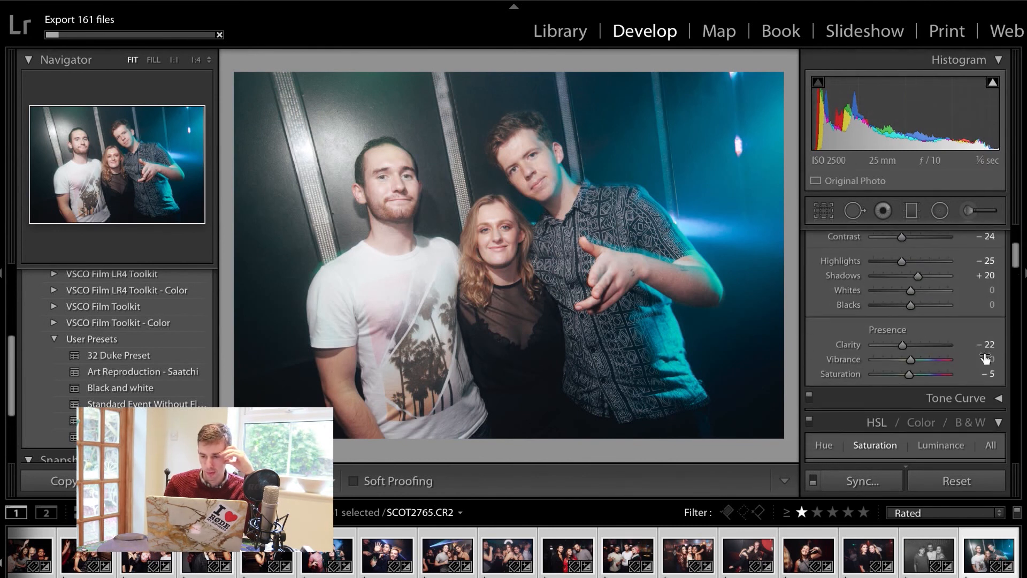
scroll(985, 357, "down", 1)
left_click(995, 360)
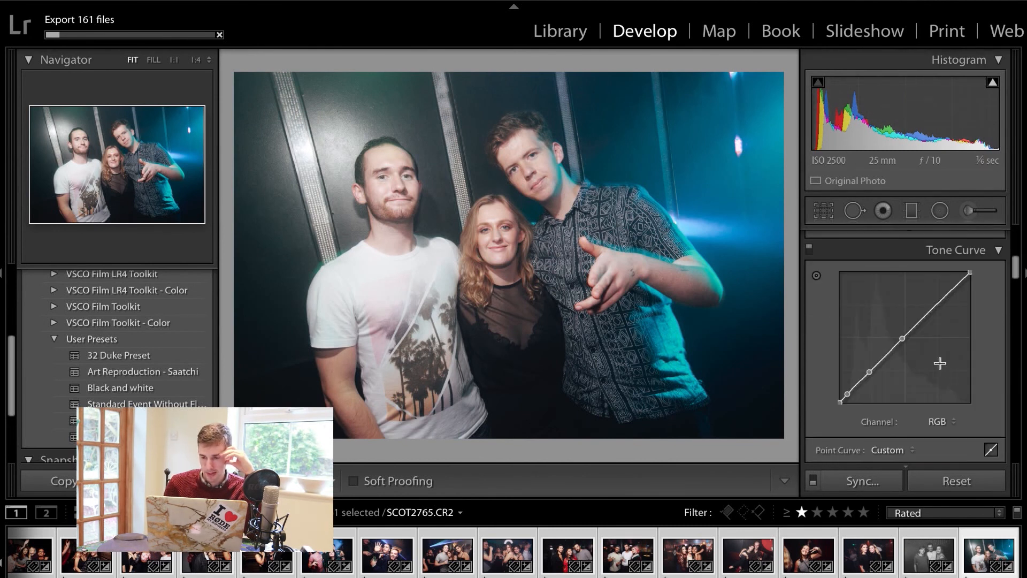
Step: Examine the photo's Tone Curve, sharpening, noise reduction, Lens Corrections, Transform and Dehaze settings as far as Camera Calibration
scroll(941, 364, "down", 6)
scroll(942, 367, "down", 2)
scroll(942, 367, "up", 2)
scroll(942, 367, "down", 4)
scroll(941, 361, "down", 4)
scroll(941, 363, "down", 5)
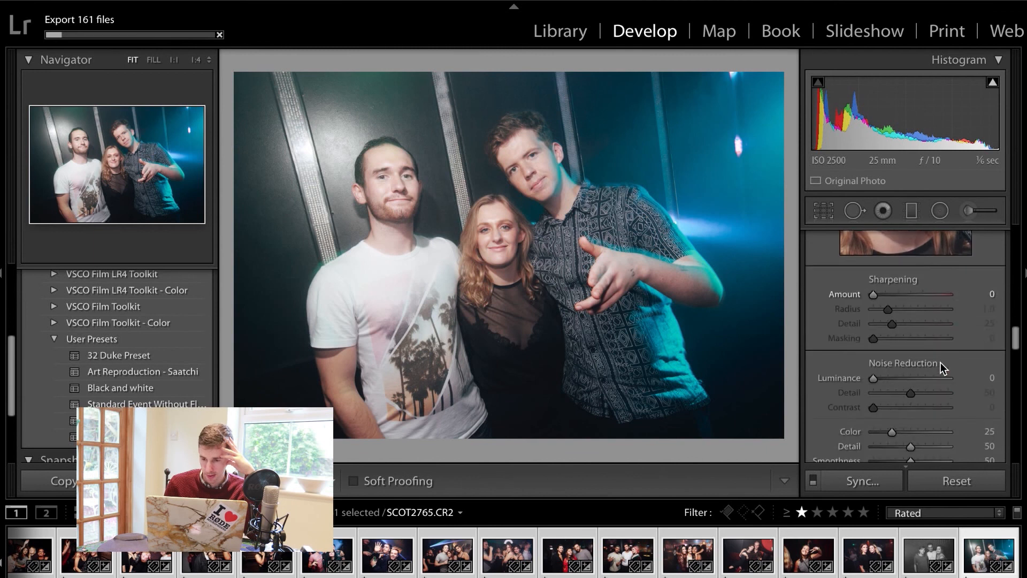
scroll(941, 362, "down", 2)
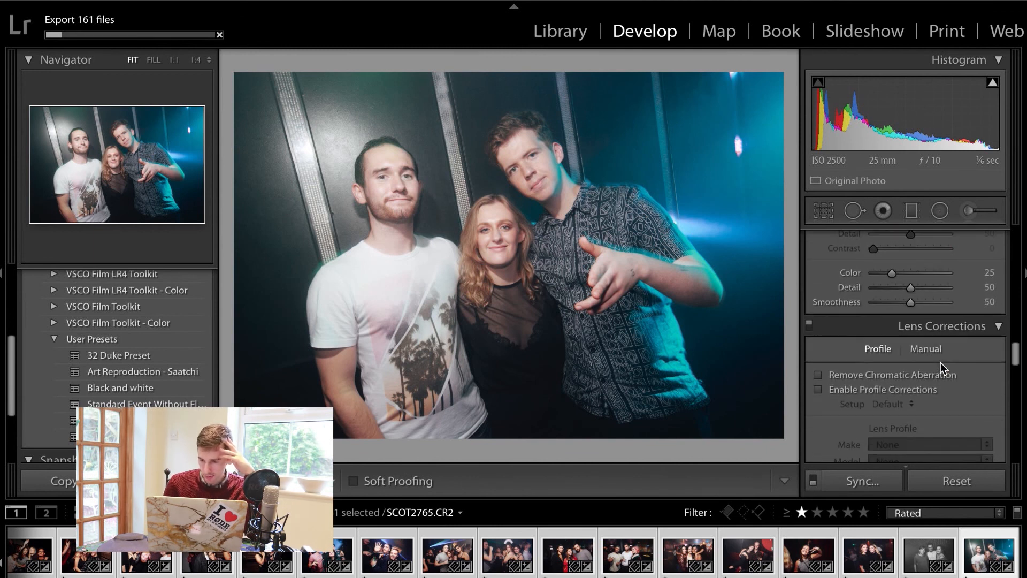
scroll(941, 362, "down", 6)
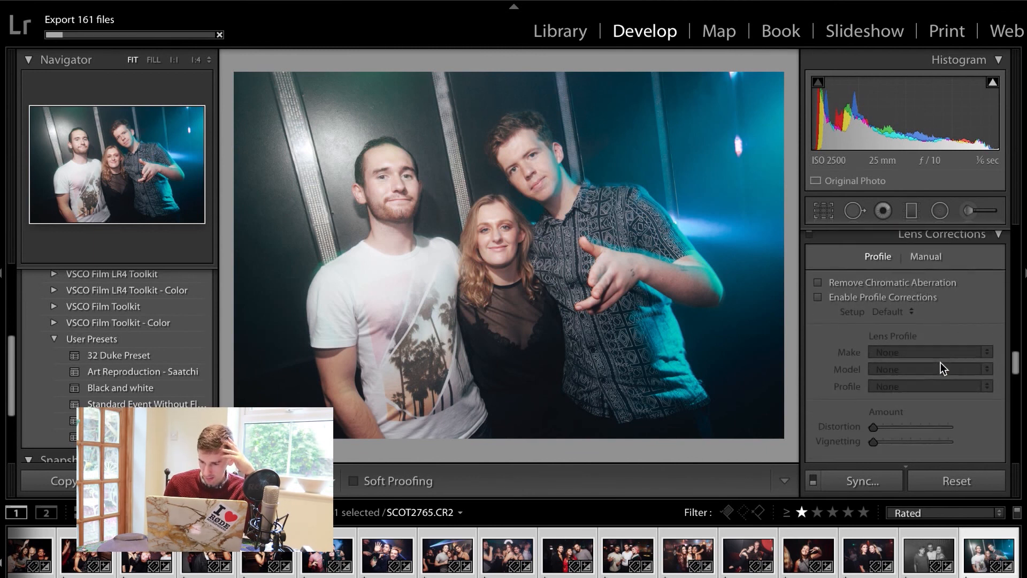
scroll(942, 362, "down", 10)
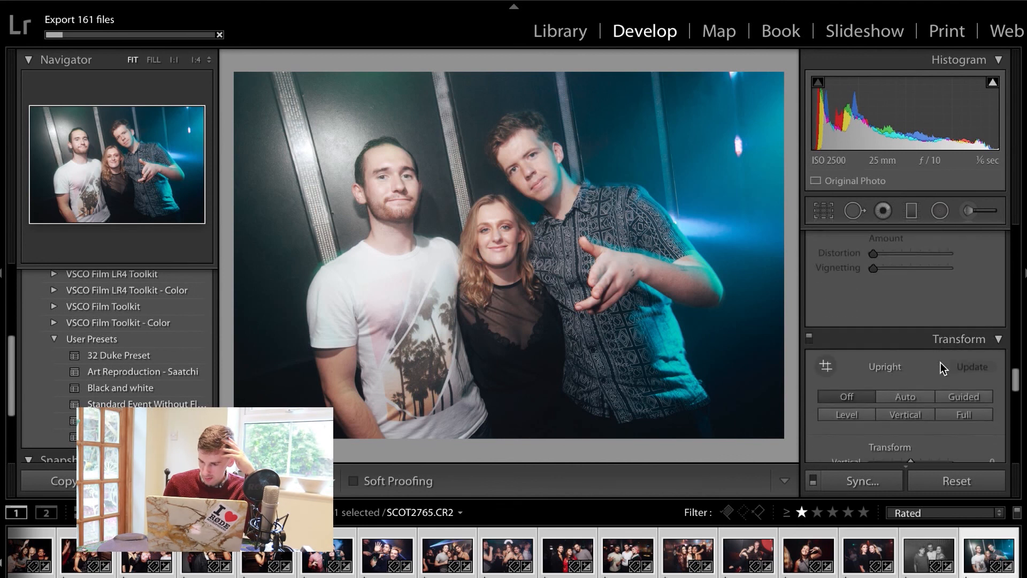
scroll(940, 362, "down", 10)
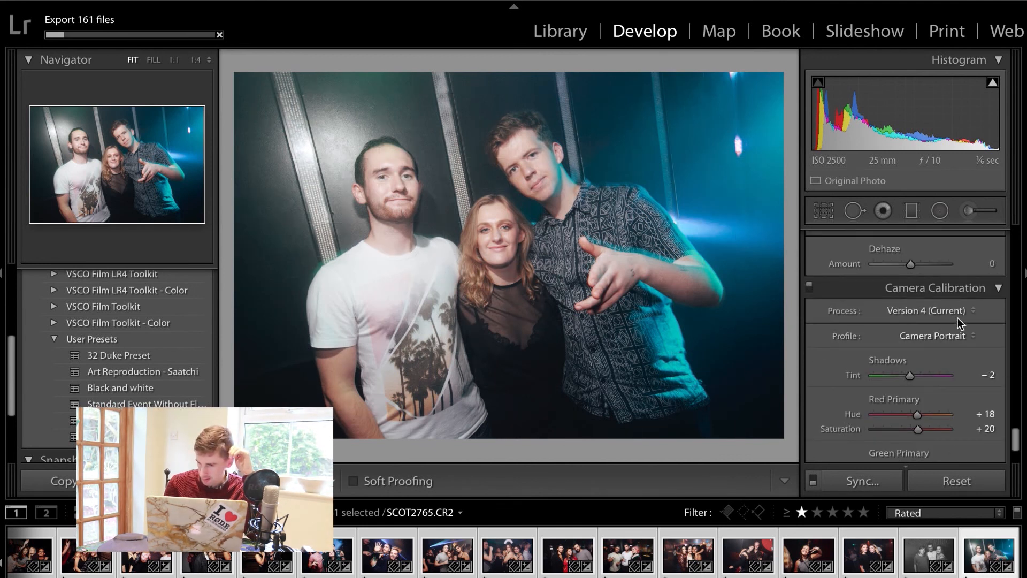
Step: Check the available process versions and camera profiles in the Camera Calibration settings
left_click(962, 313)
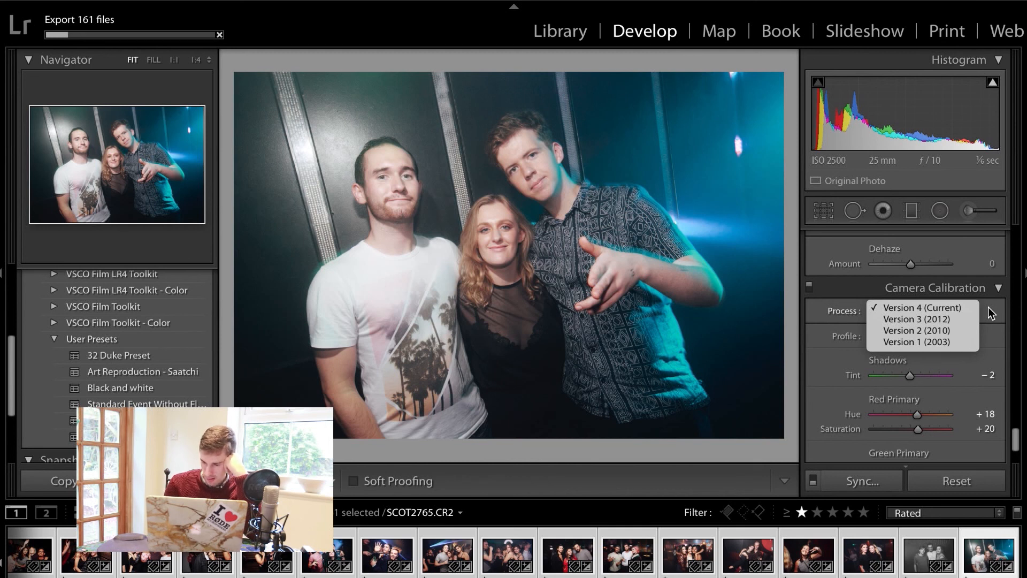
left_click(987, 307)
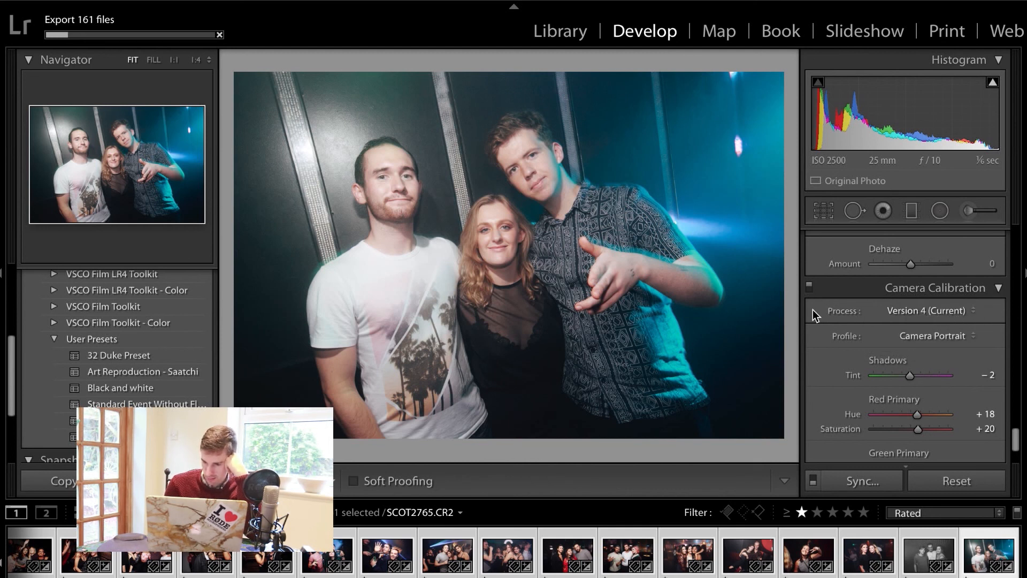
scroll(814, 314, "down", 5)
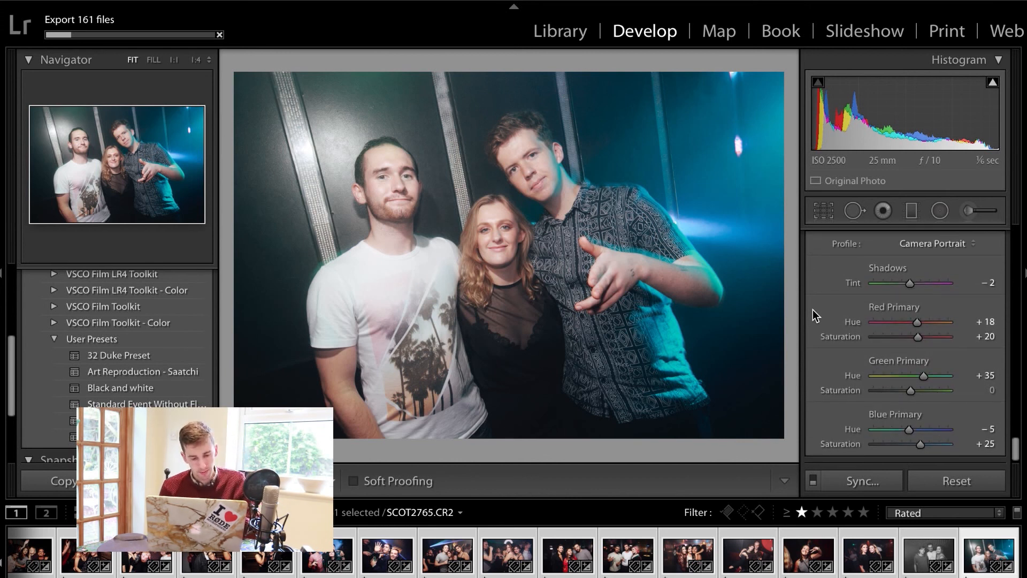
left_click(932, 243)
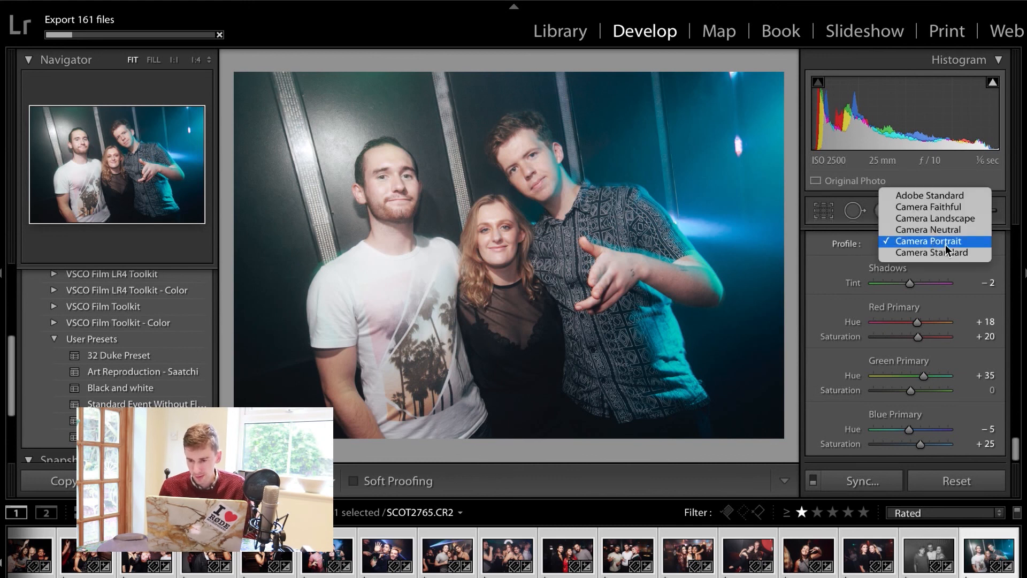
left_click(989, 271)
scroll(963, 299, "up", 4)
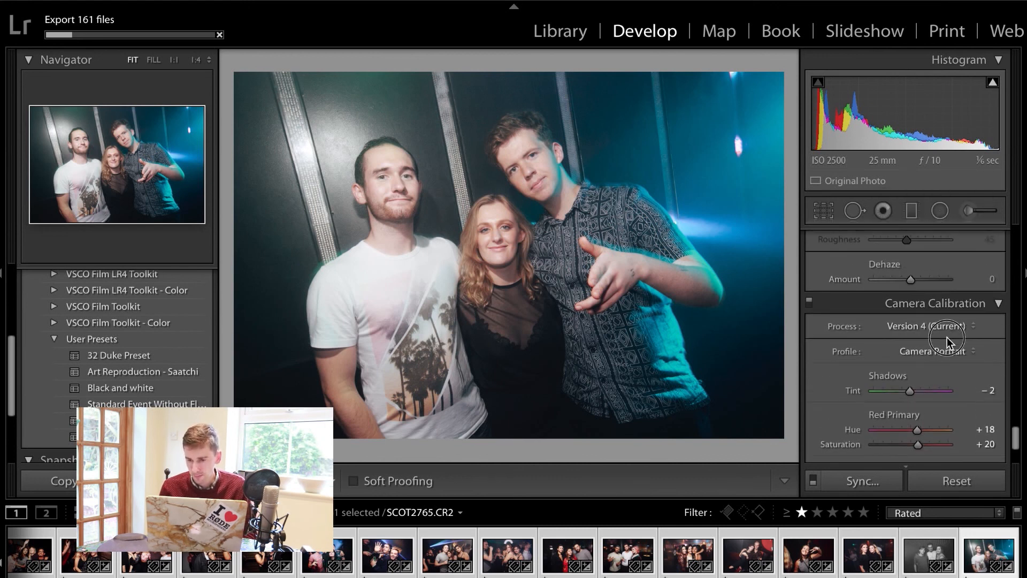
left_click(940, 324)
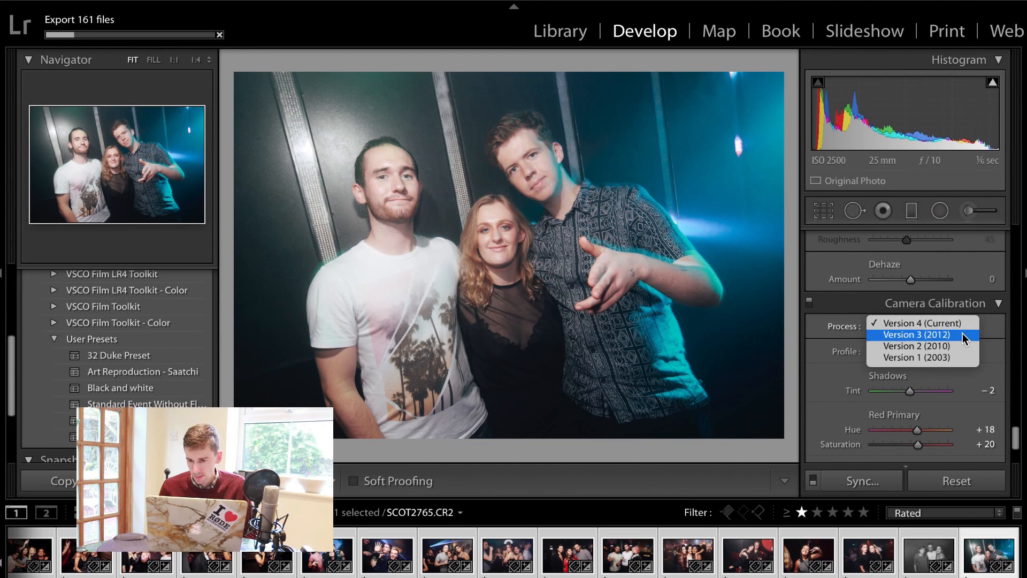
left_click(993, 327)
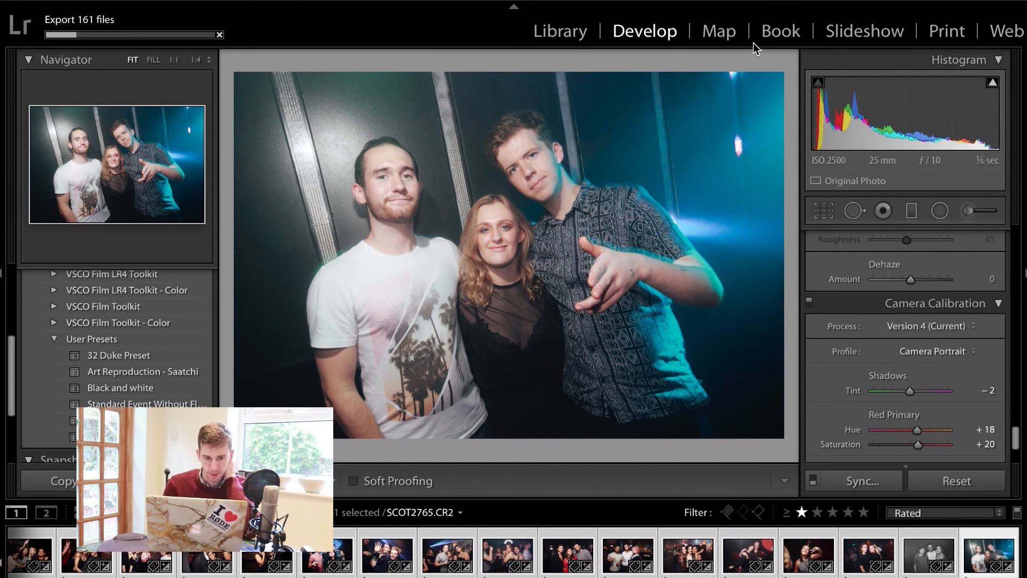
Step: View the Map module and open the Book module, dismissing the page limit message and the module tips
left_click(710, 38)
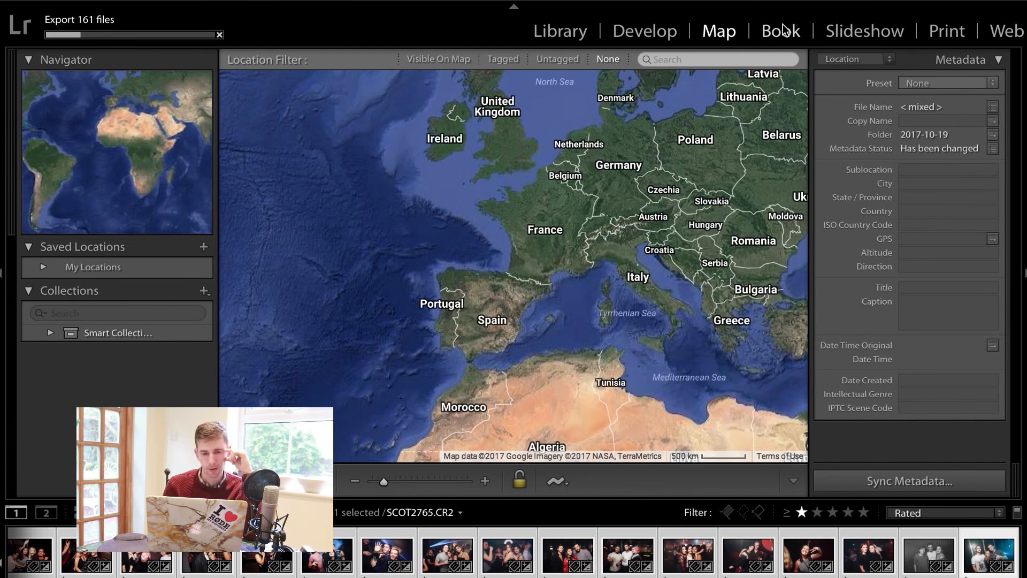
left_click(783, 30)
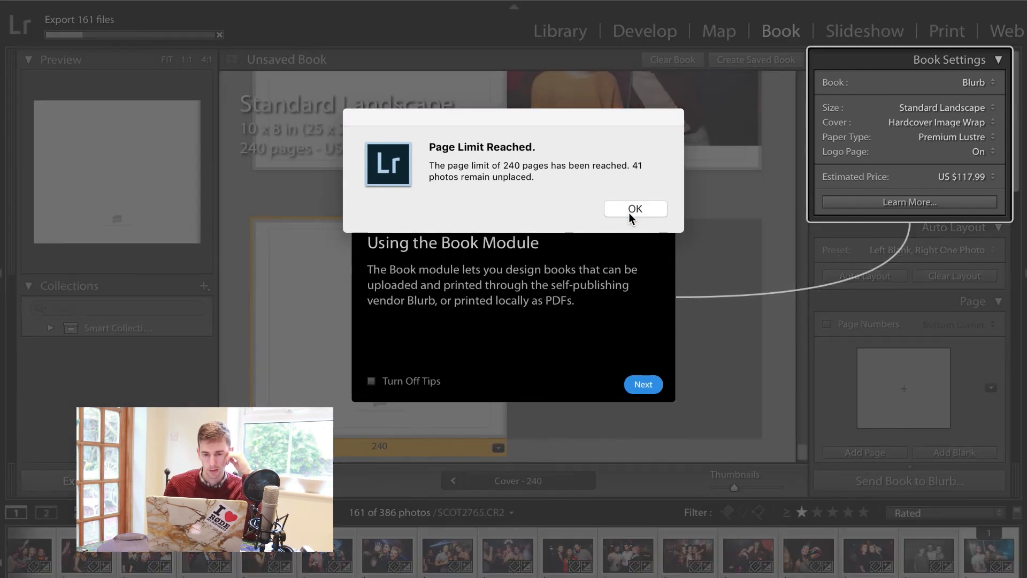
left_click(630, 212)
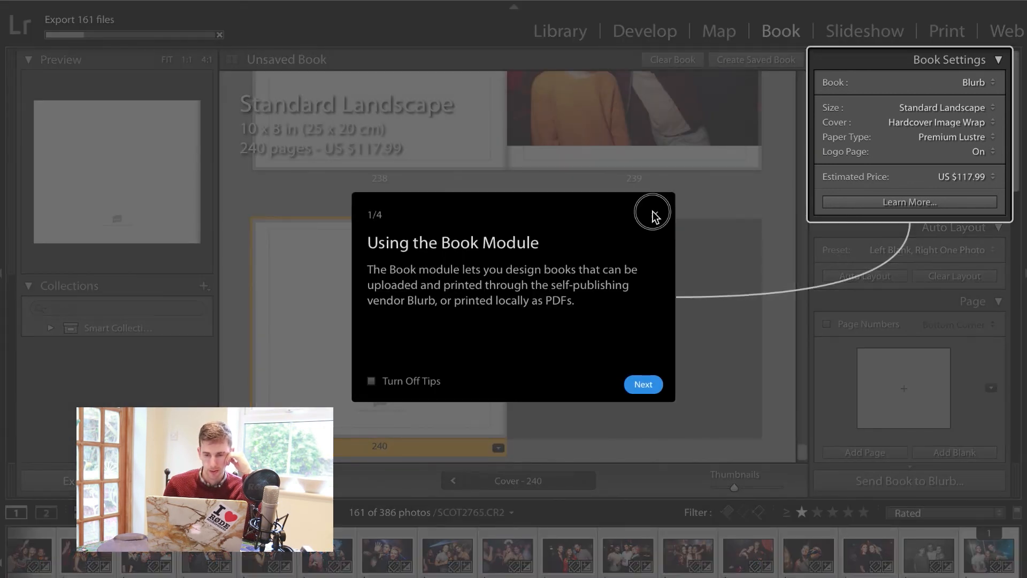
left_click(653, 215)
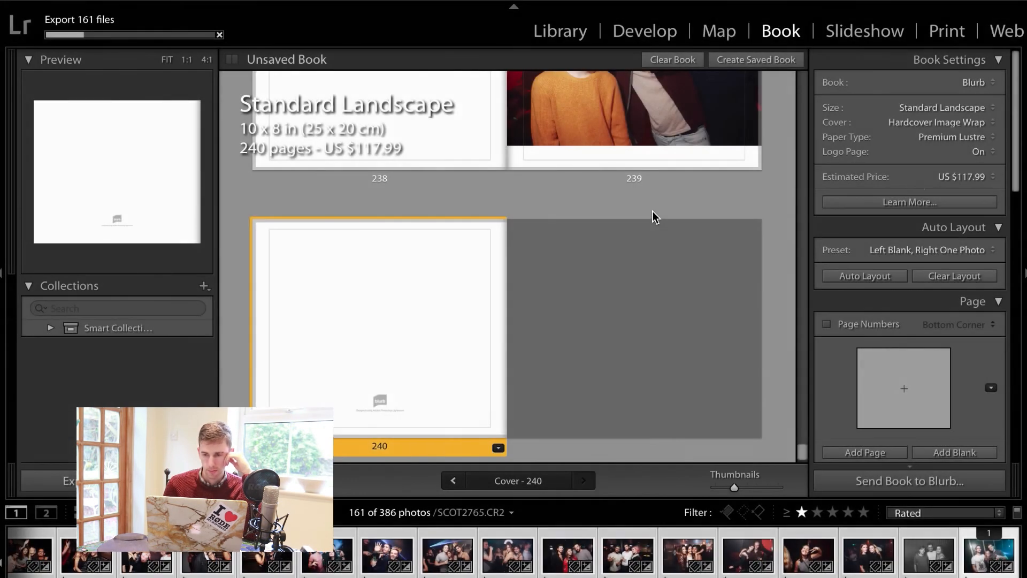
Step: Check the Book Settings choices for the book type, page size and logo page
left_click(975, 84)
left_click(871, 83)
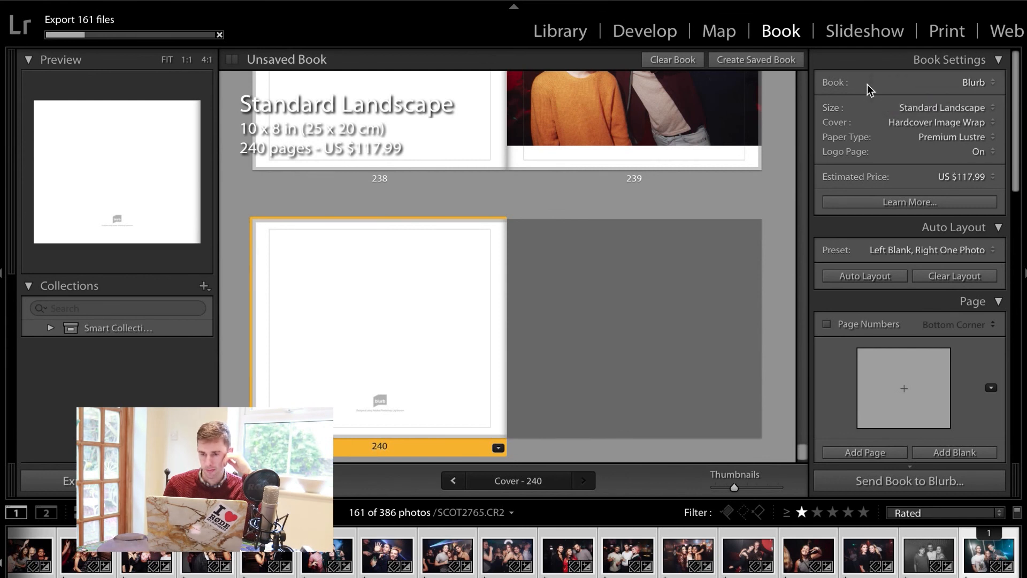
left_click(971, 109)
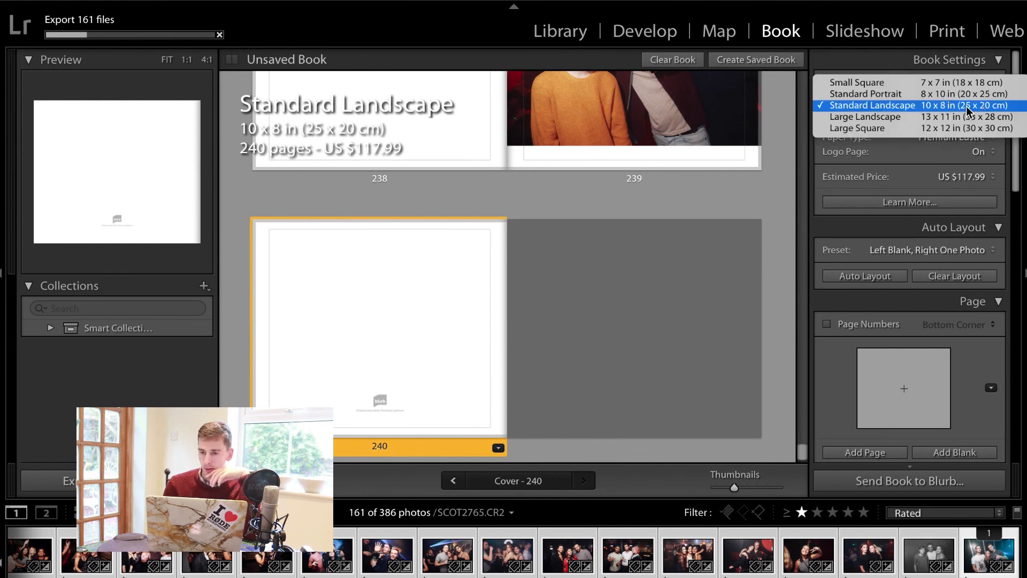
left_click(827, 158)
left_click(977, 152)
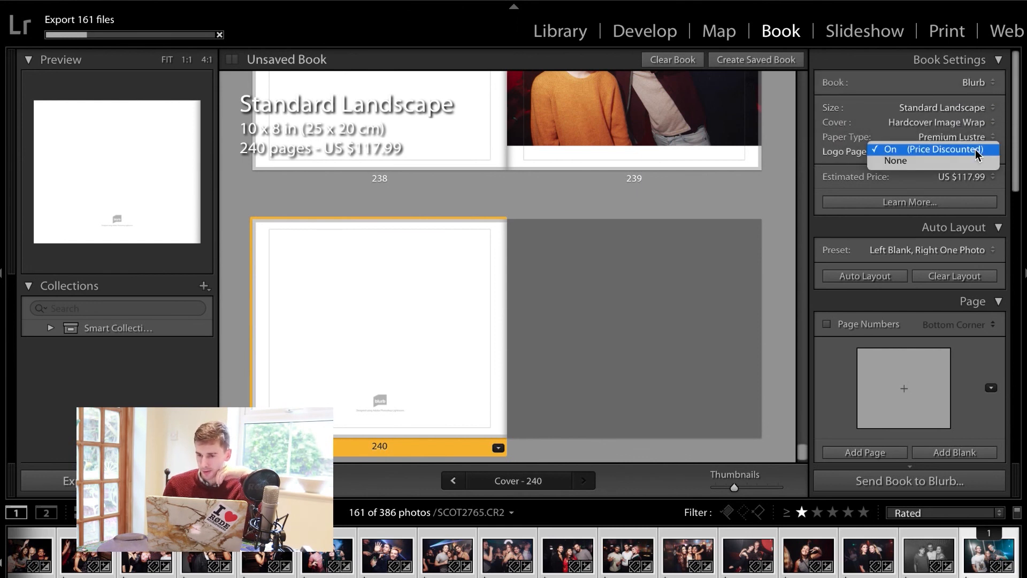
left_click(826, 152)
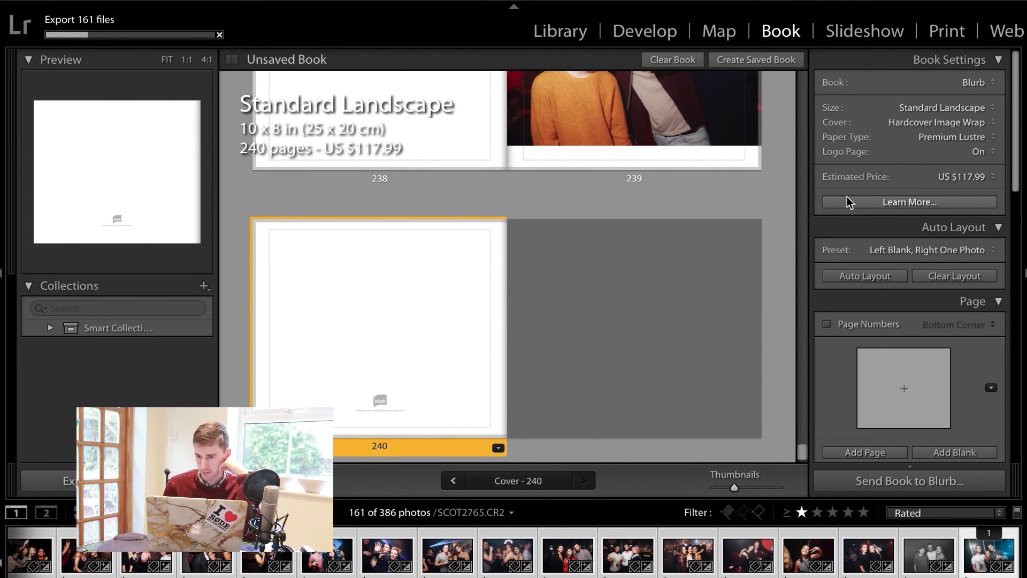
Step: Examine the book's Auto Layout, Page, Guides, Cell, Text, Type and Background settings
scroll(848, 197, "down", 1)
scroll(846, 197, "down", 4)
scroll(847, 197, "down", 10)
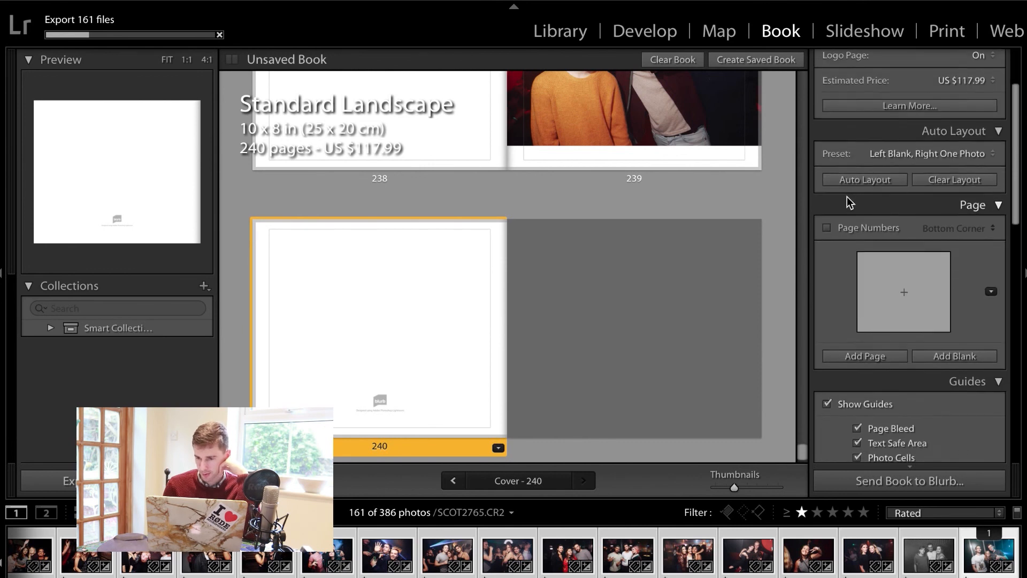
scroll(847, 197, "down", 5)
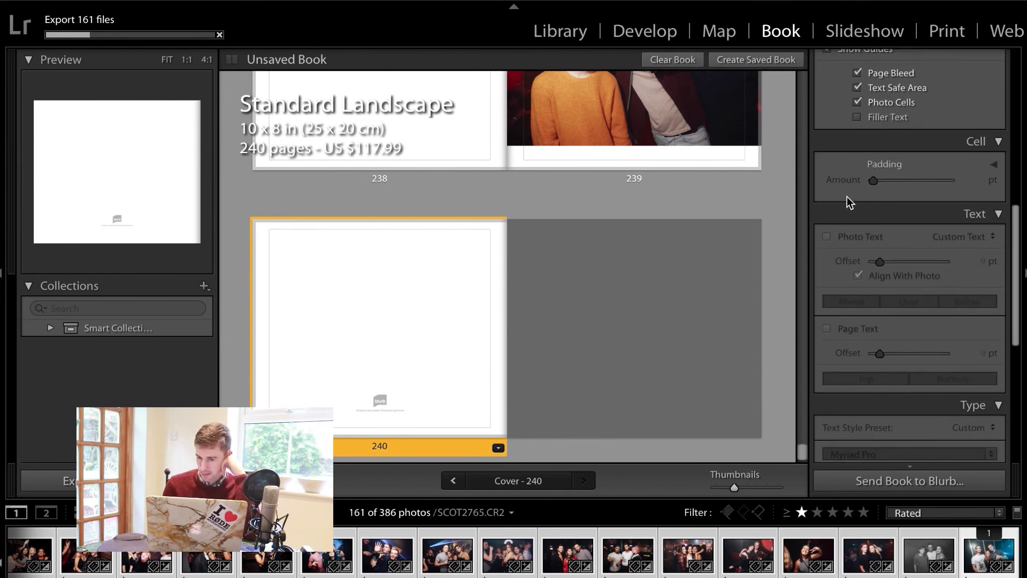
scroll(847, 197, "up", 12)
scroll(846, 197, "down", 2)
scroll(847, 197, "down", 20)
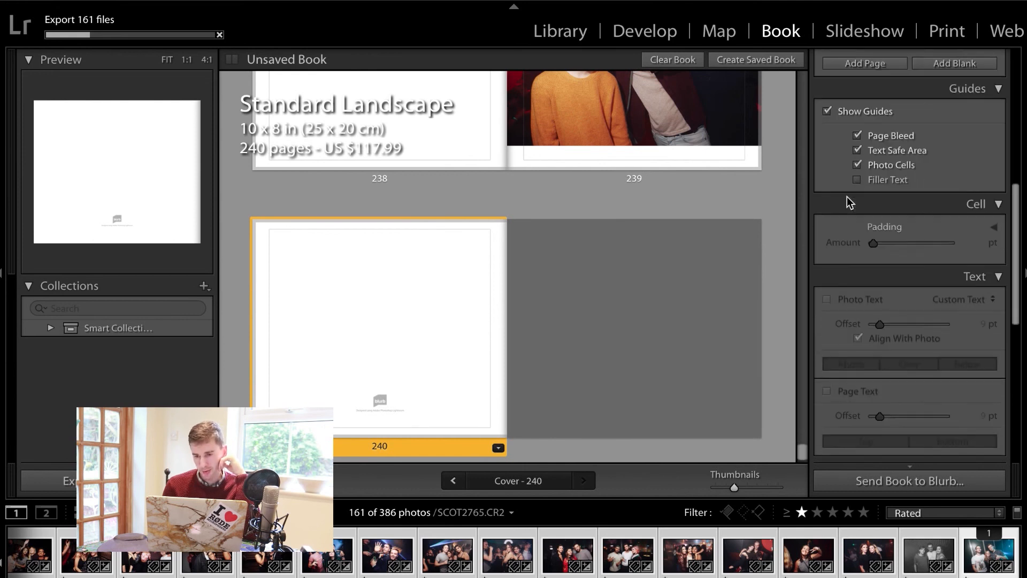
scroll(847, 197, "down", 3)
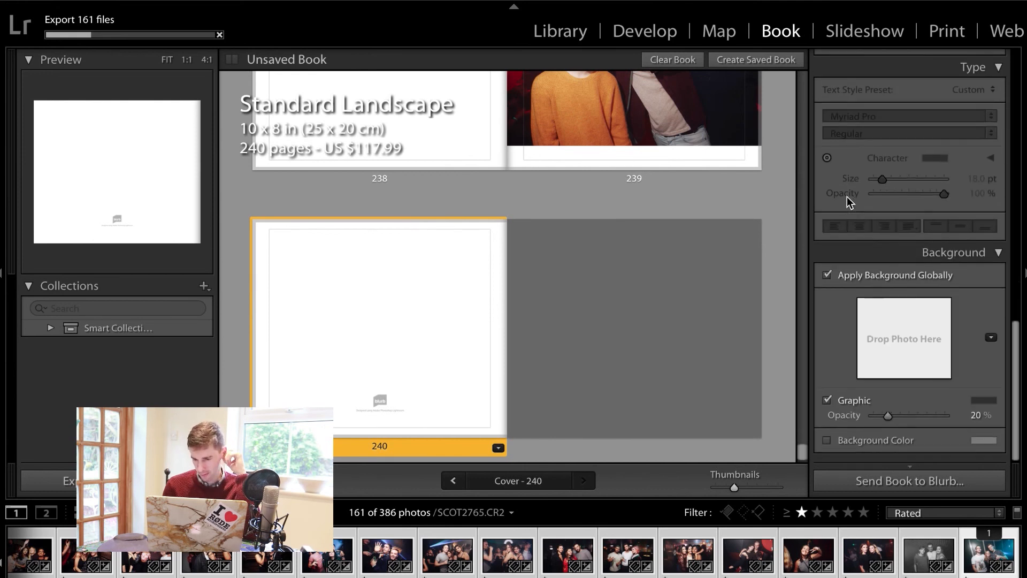
scroll(847, 196, "up", 20)
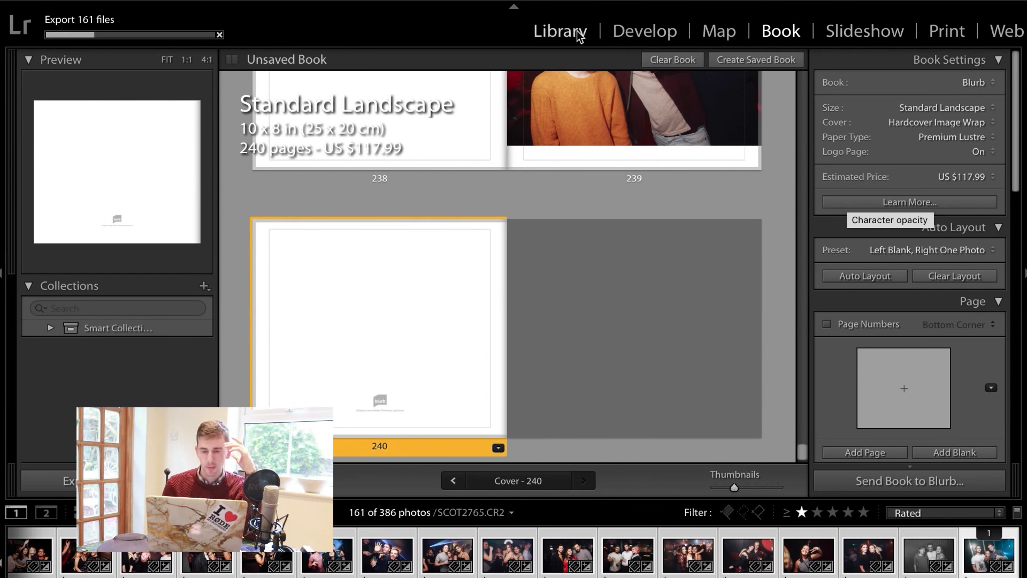
Step: Return to the Library grid and look through the catalog's folders, collections and publish services
key("g")
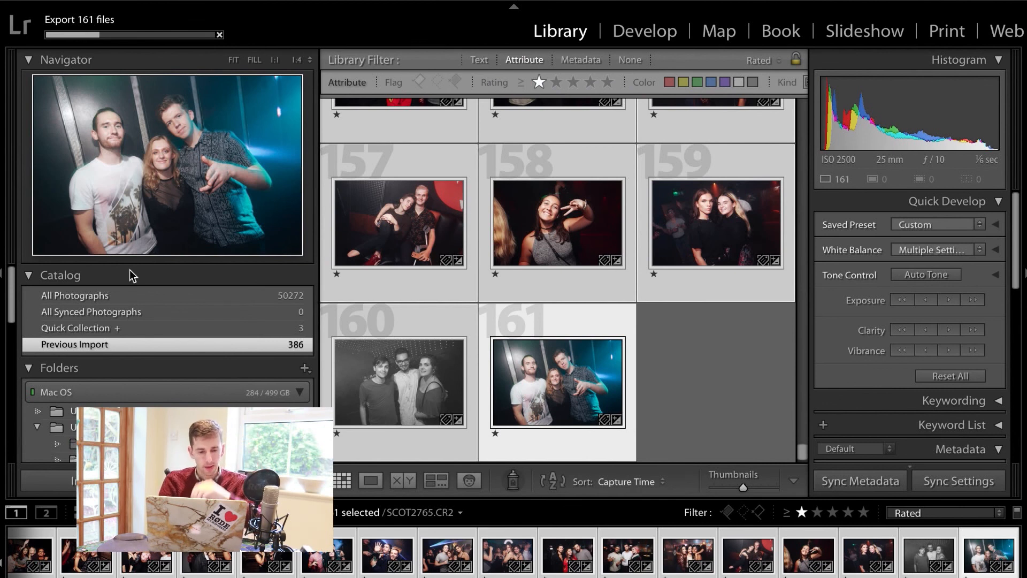
scroll(184, 368, "down", 5)
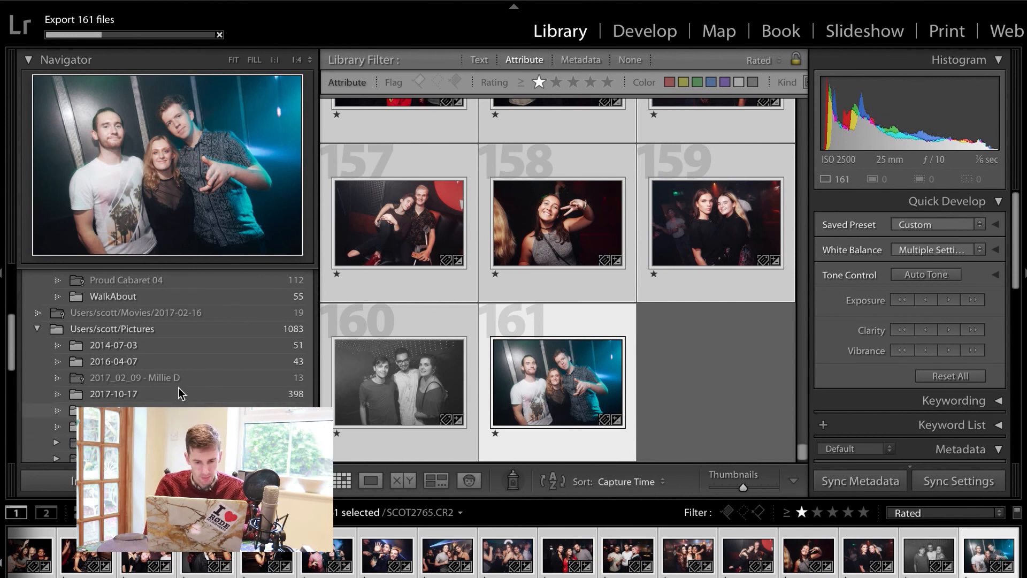
scroll(178, 384, "down", 2)
scroll(179, 383, "down", 6)
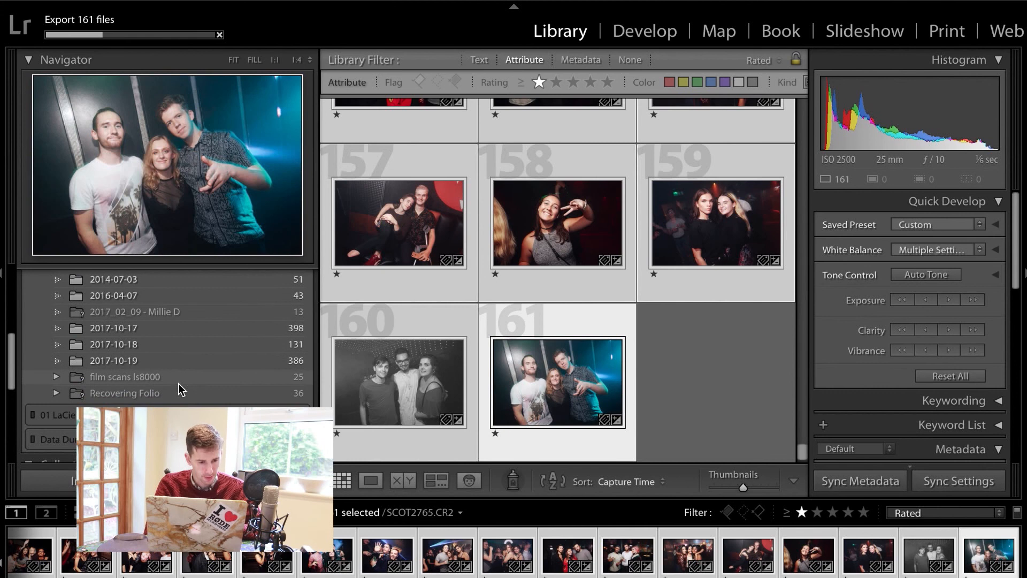
scroll(178, 384, "down", 1)
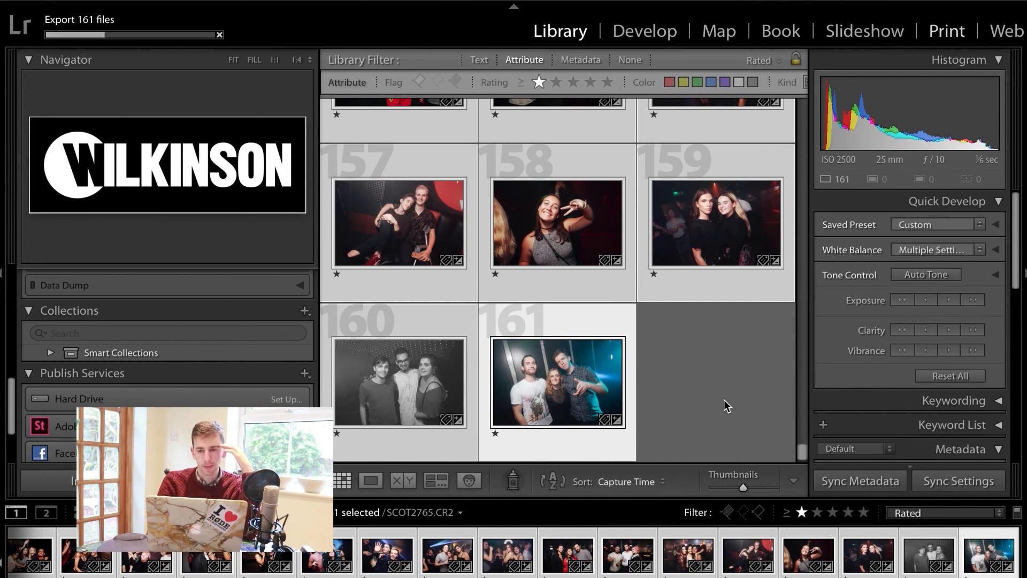
Step: Open the Print module, select one of the nightclub photos and apply the (1) 4 x 6 print template
key("ctrl+alt+6")
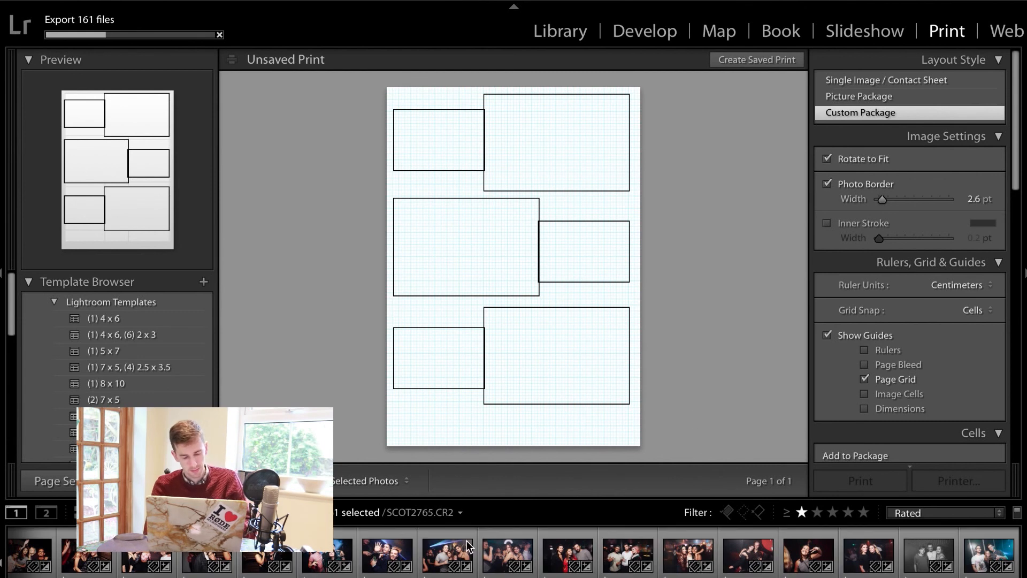
left_click(378, 558)
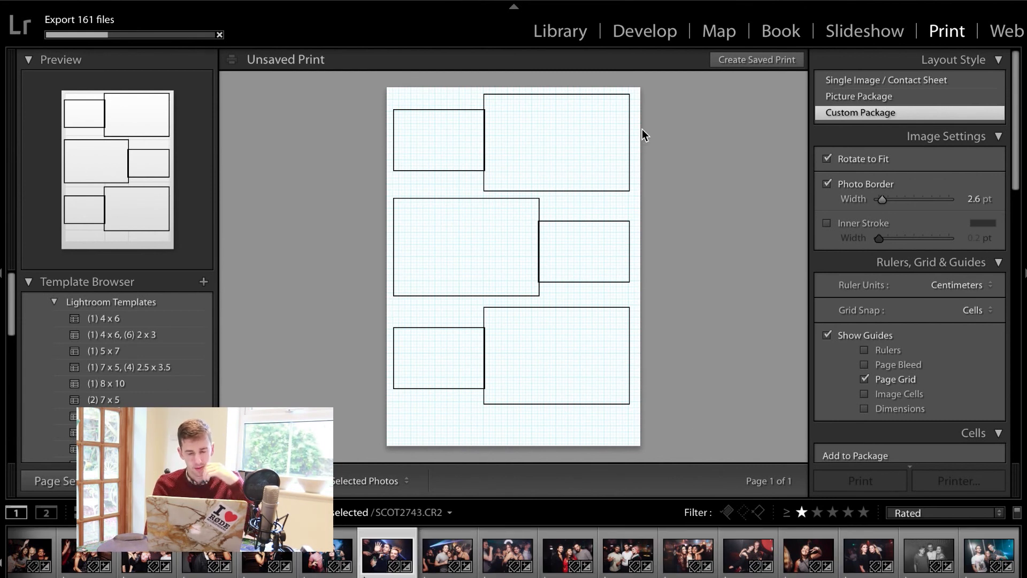
left_click(127, 322)
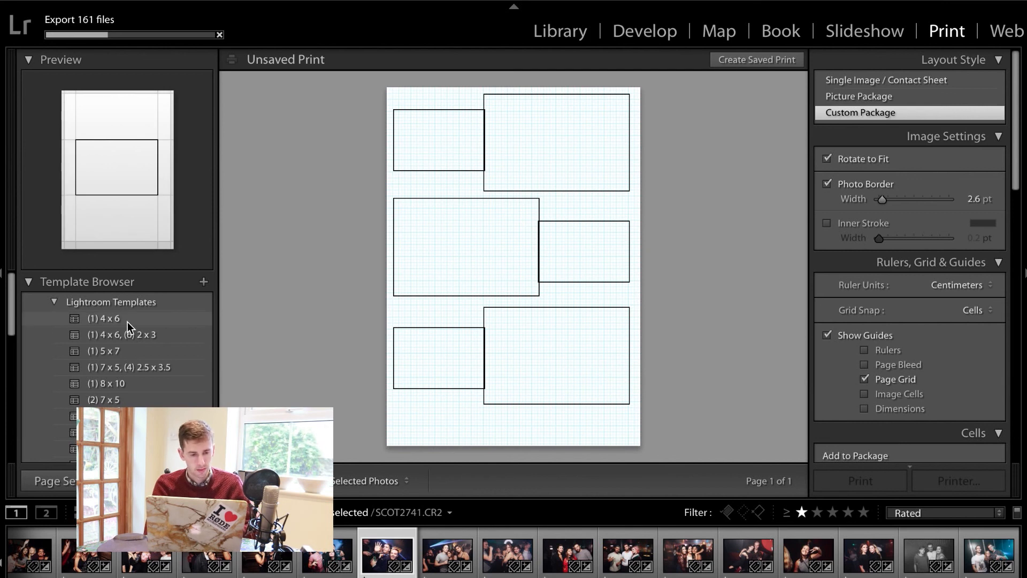
left_click(127, 322)
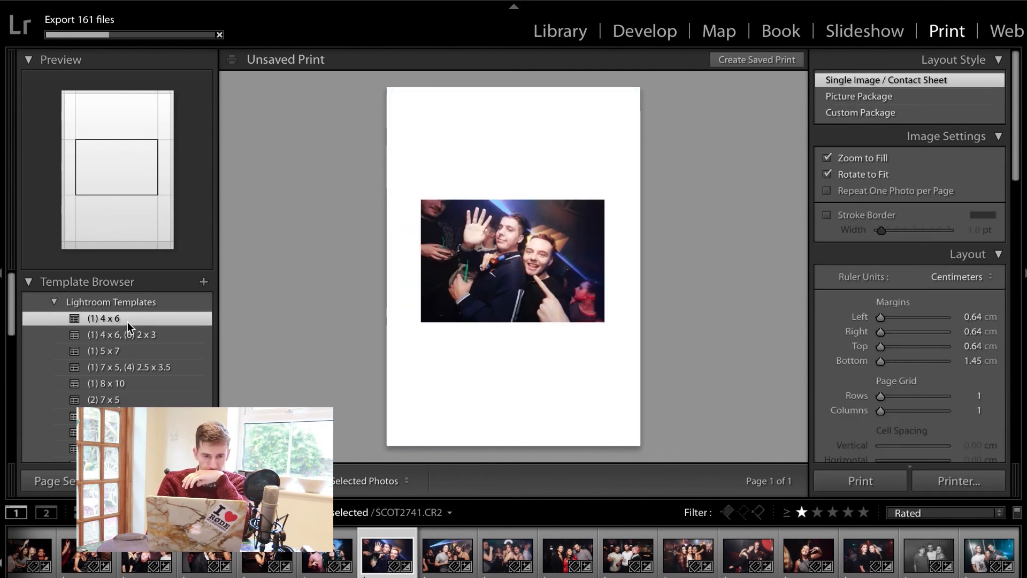
Step: Examine the Layout, Guides, Page and Print Job settings of the print, including the Color Management note
scroll(855, 293, "down", 3)
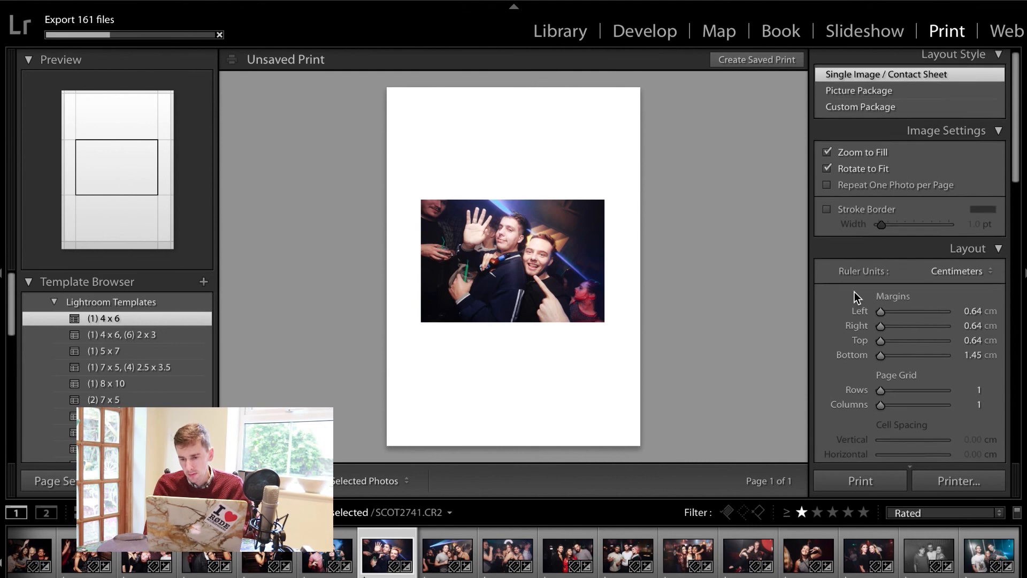
scroll(855, 293, "down", 5)
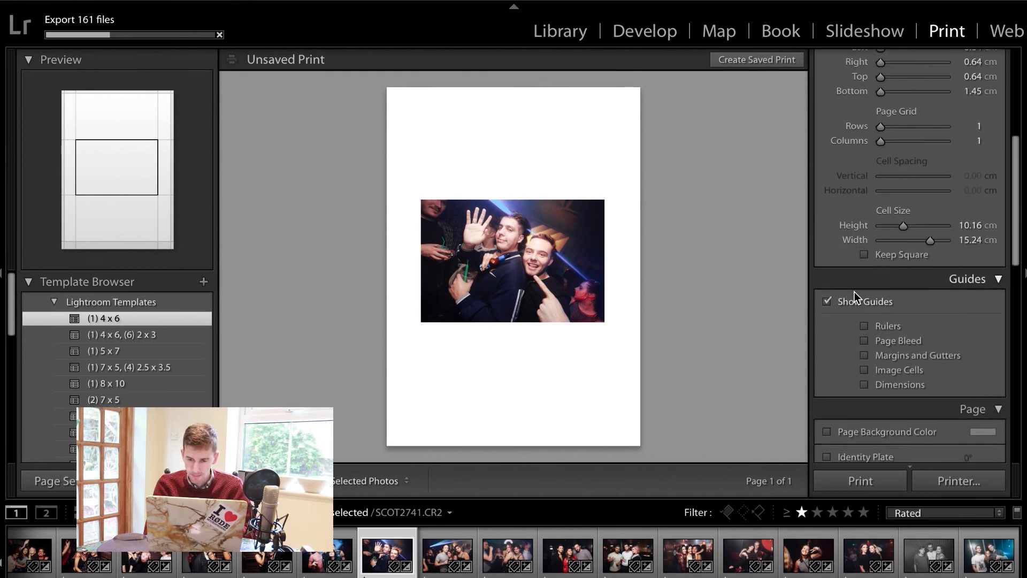
scroll(855, 292, "down", 5)
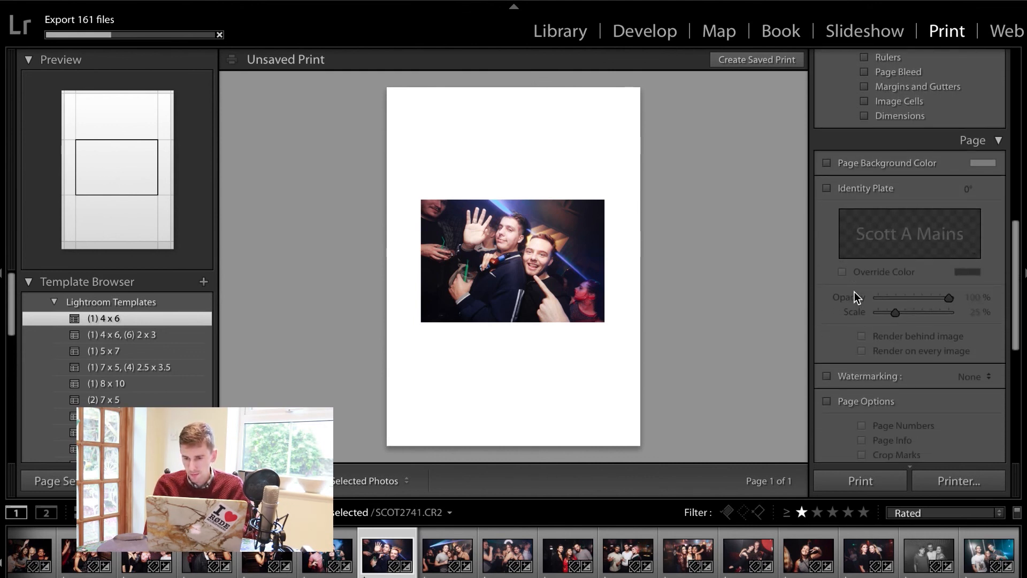
scroll(855, 293, "down", 6)
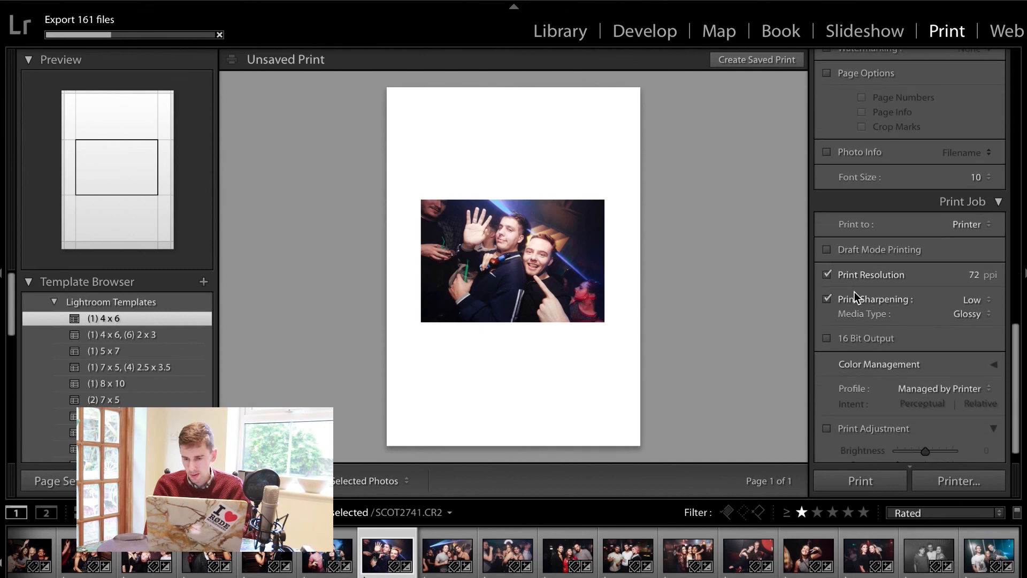
scroll(855, 293, "down", 1)
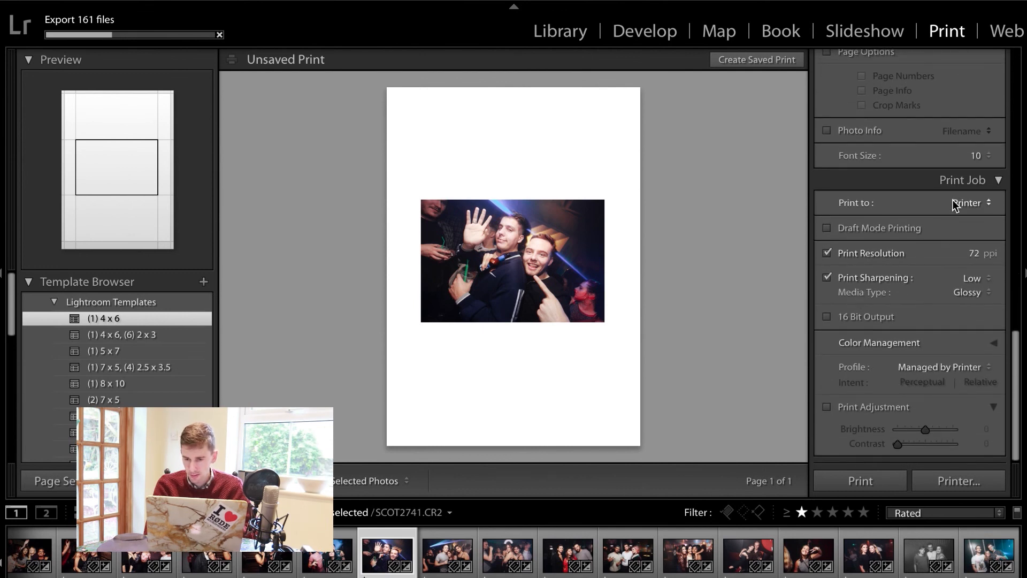
left_click(993, 343)
scroll(992, 343, "down", 4)
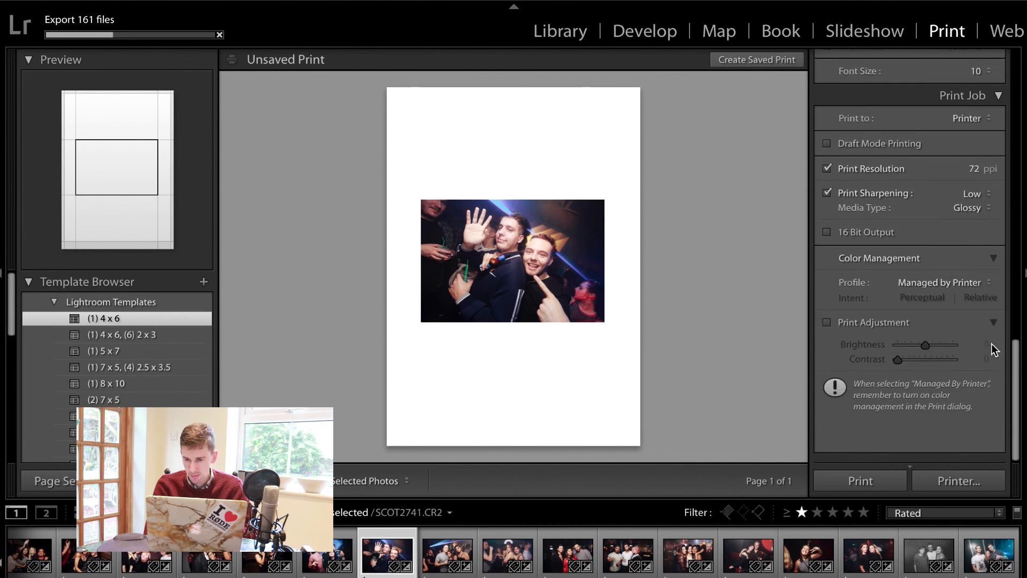
left_click(989, 263)
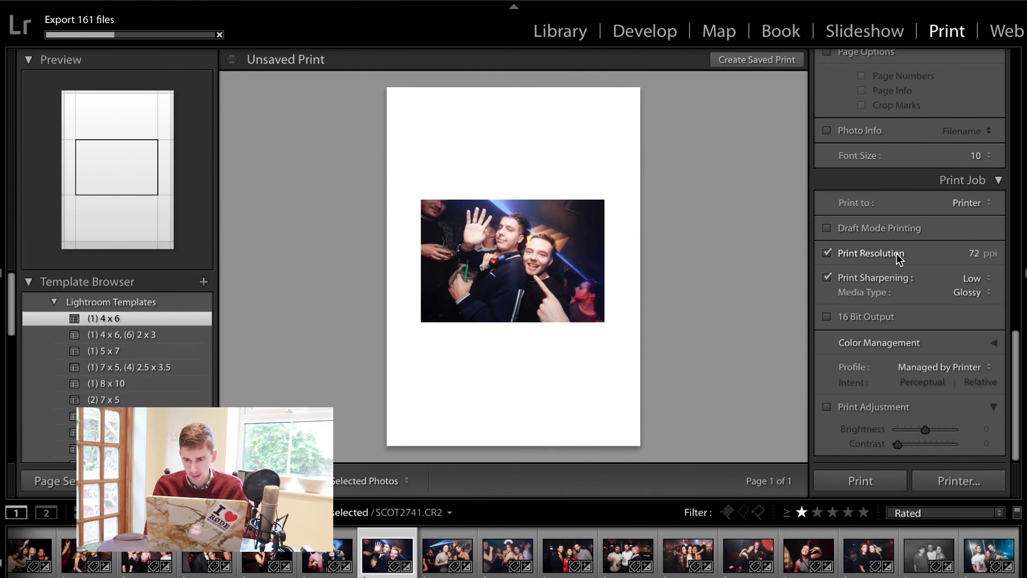
scroll(901, 258, "up", 2)
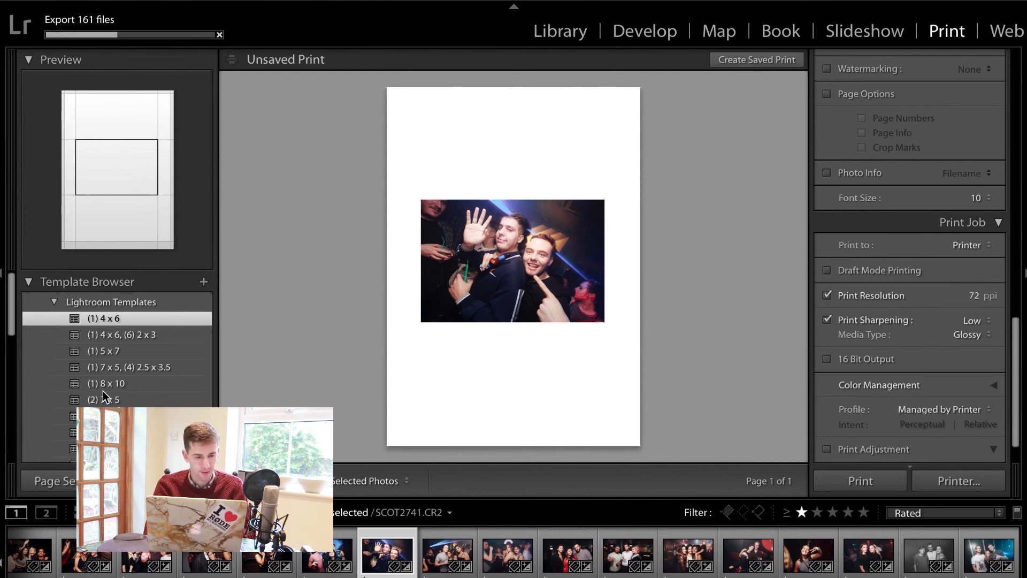
Step: Apply the 5x9 Landscape Contact Sheet template, fill it with eight consecutive photos and check the print resolution setting
scroll(103, 391, "down", 6)
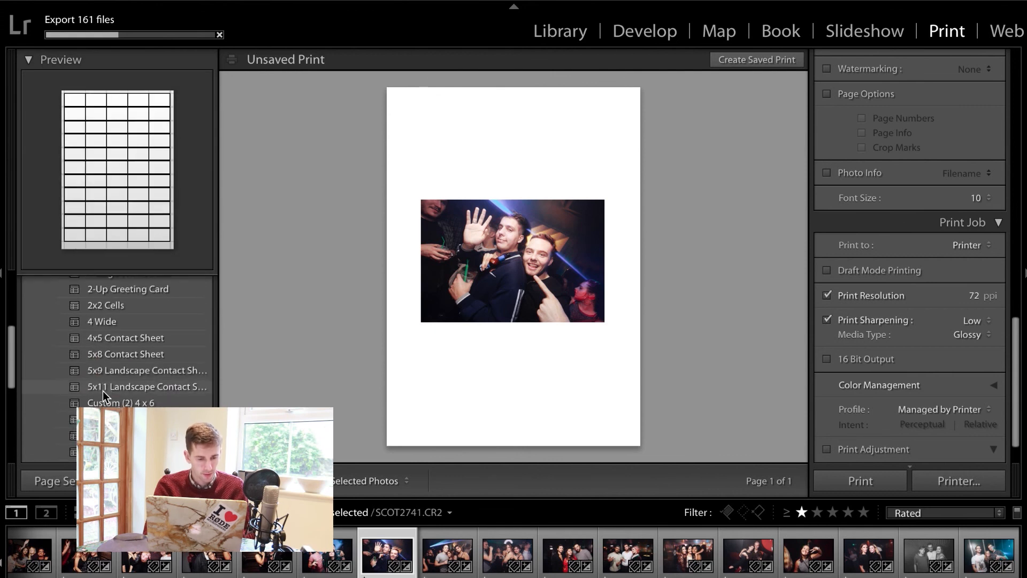
left_click(109, 373)
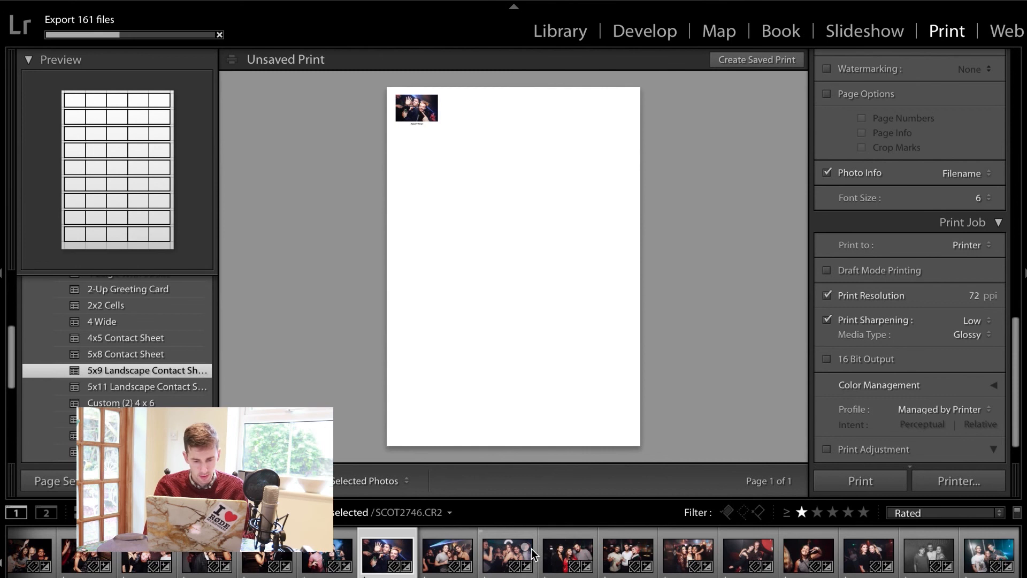
left_click(804, 552, "shift")
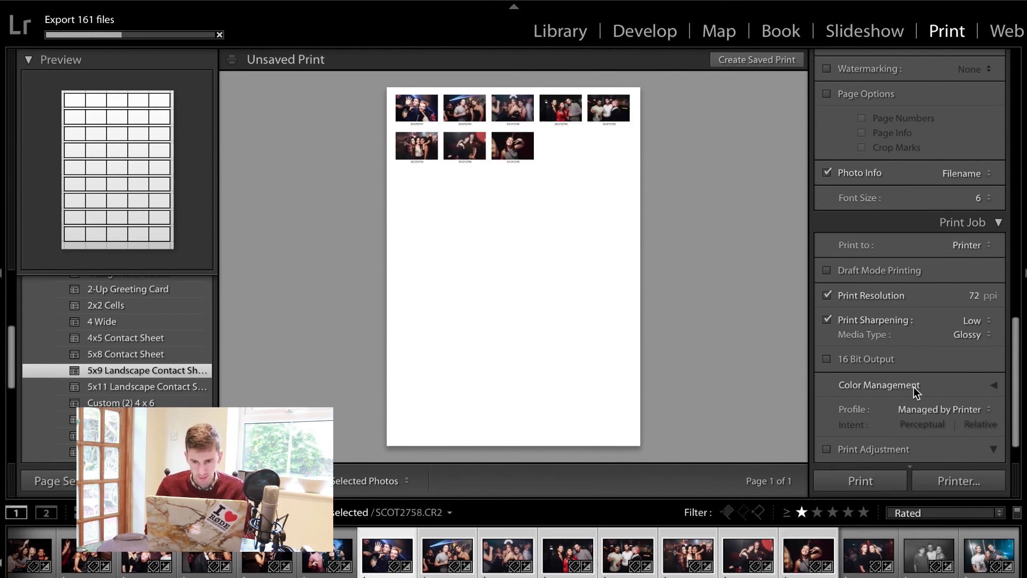
scroll(916, 391, "down", 2)
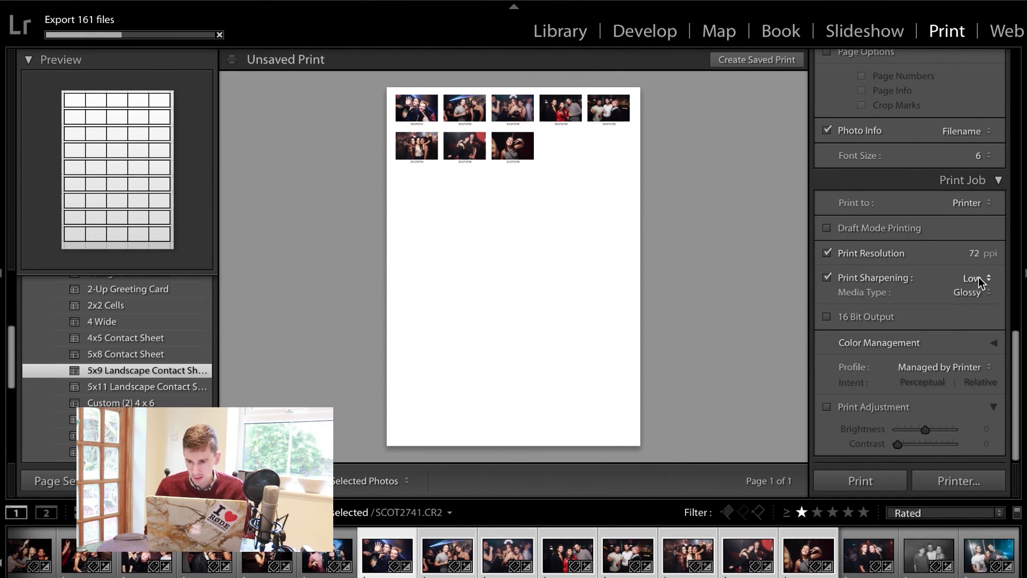
left_click(975, 254)
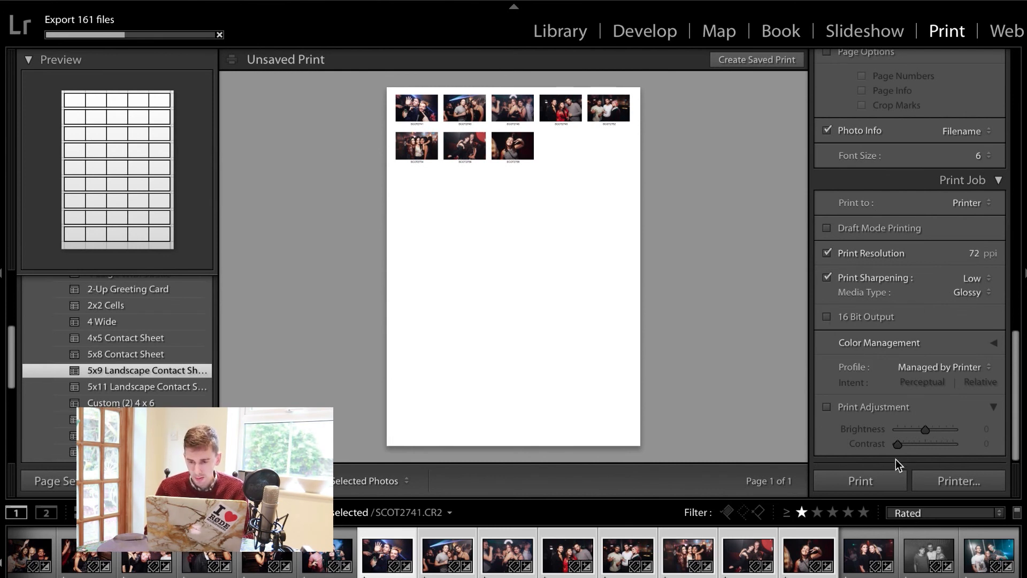
Step: Return to the Library grid, clear the selection and open photo 158 in the Develop module
key("g")
scroll(417, 393, "down", 3)
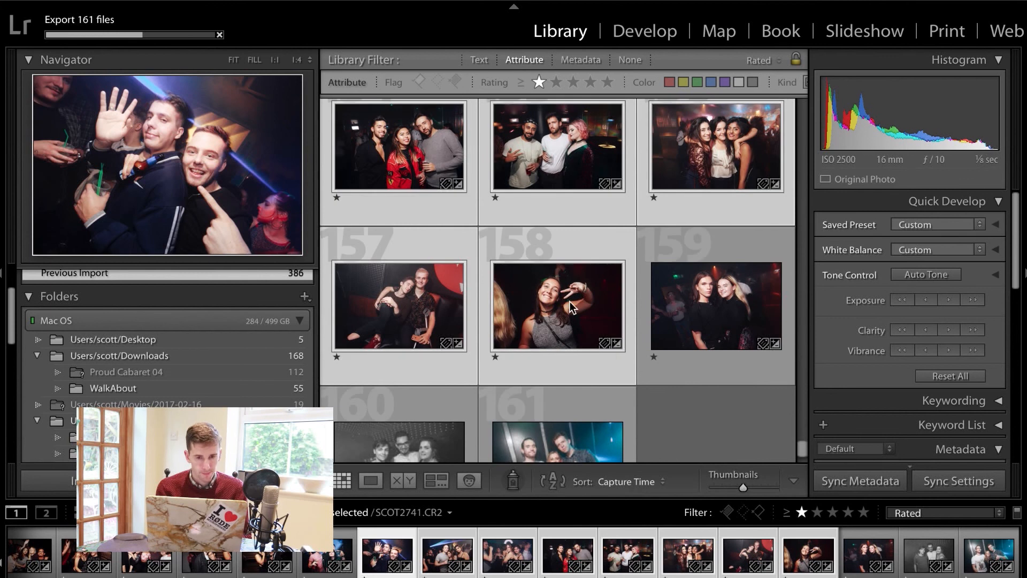
scroll(572, 308, "down", 2)
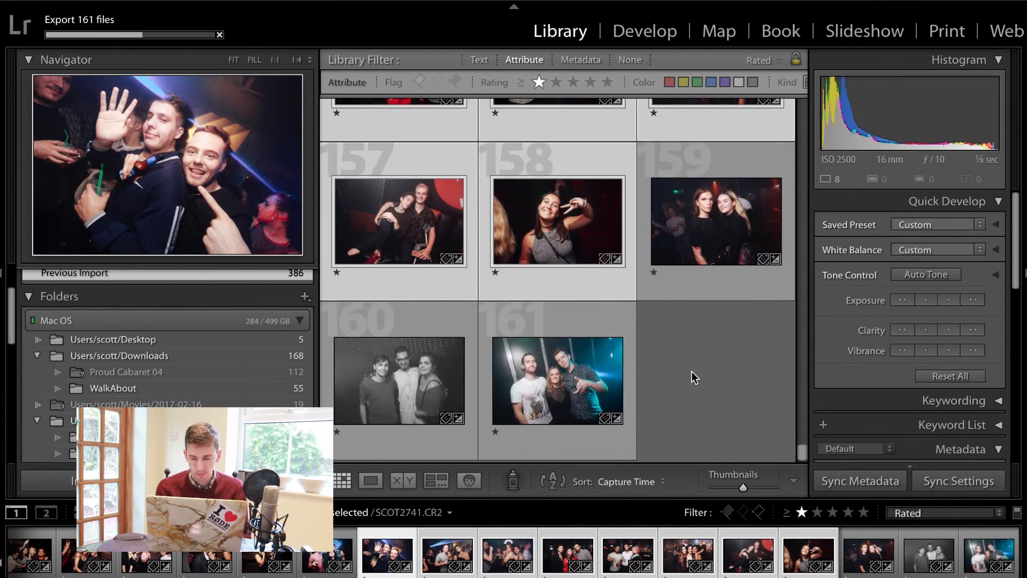
left_click(694, 378)
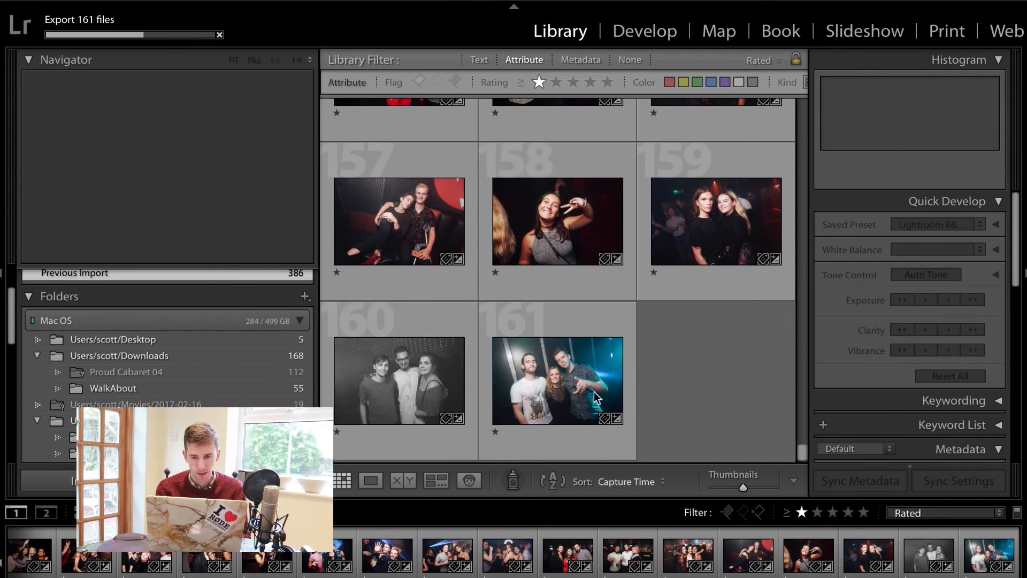
left_click(562, 225)
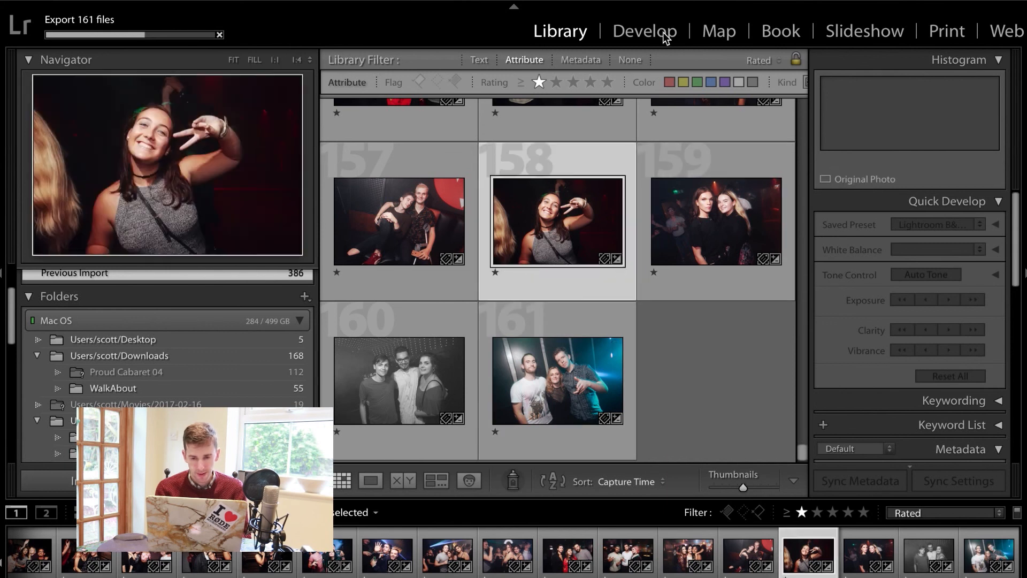
key("d")
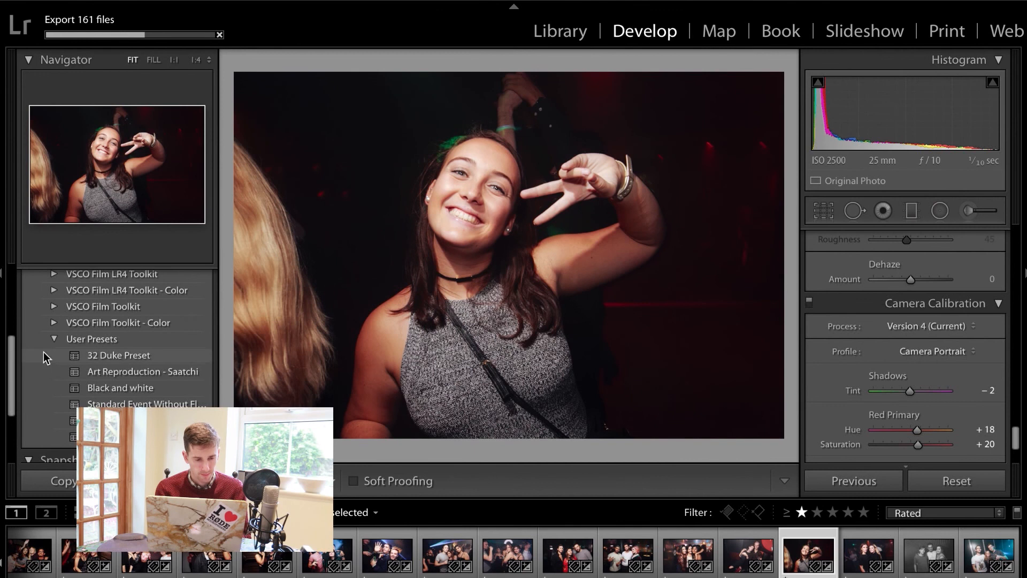
Step: Look through the Develop presets, including the user, VSCO Film and Lightroom preset folders
scroll(71, 327, "down", 1)
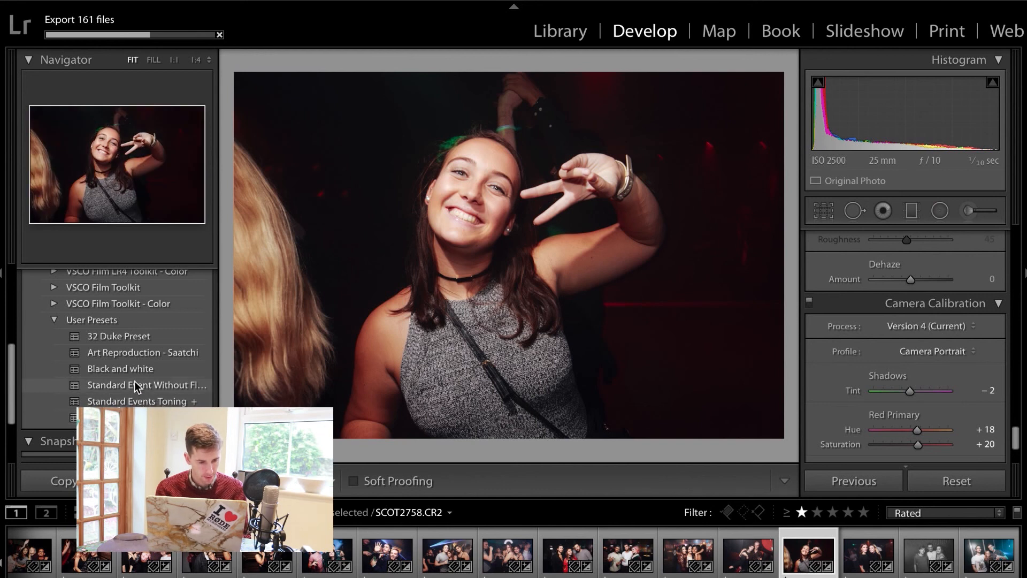
scroll(68, 300, "up", 5)
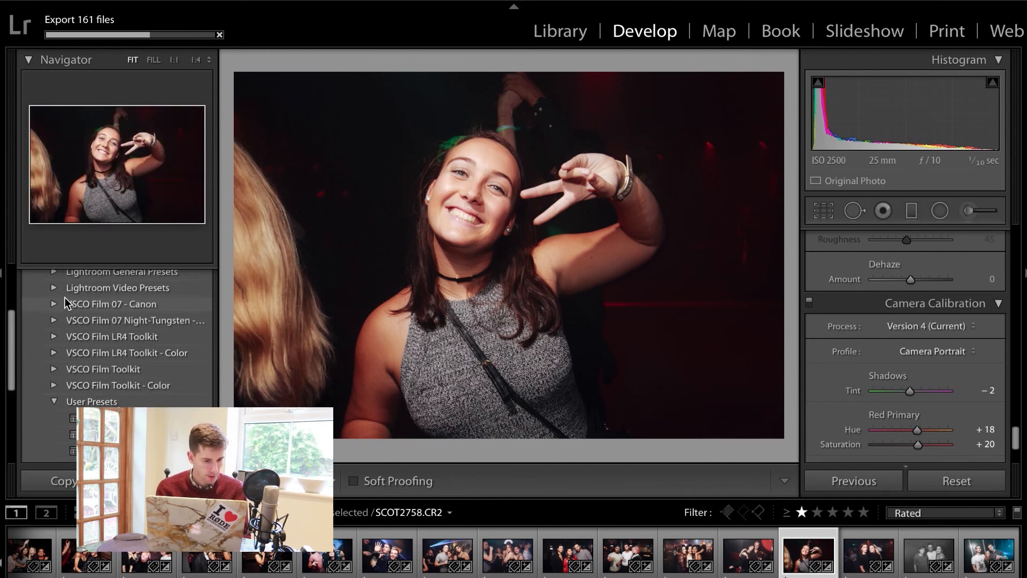
scroll(65, 303, "up", 6)
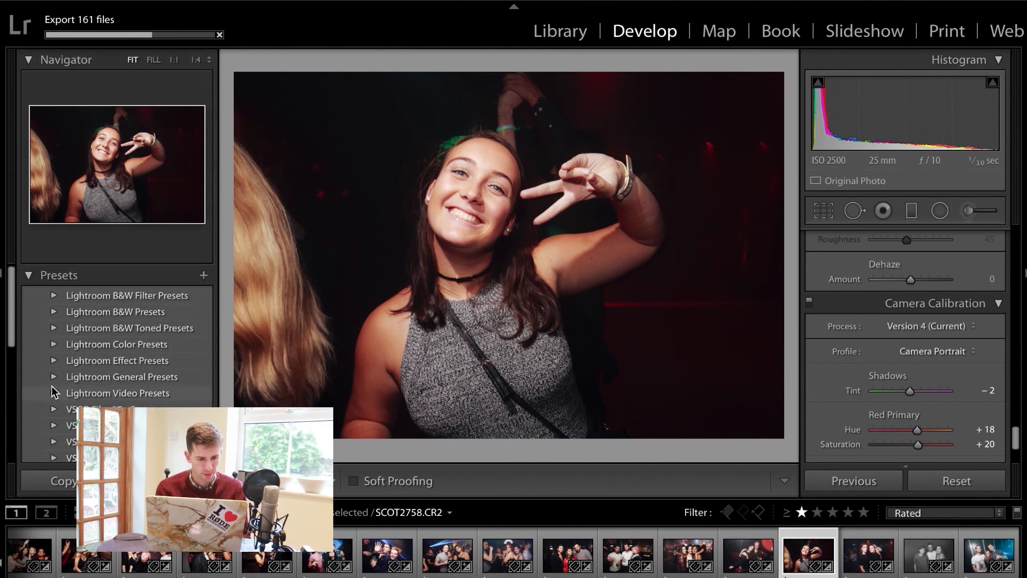
scroll(55, 390, "down", 2)
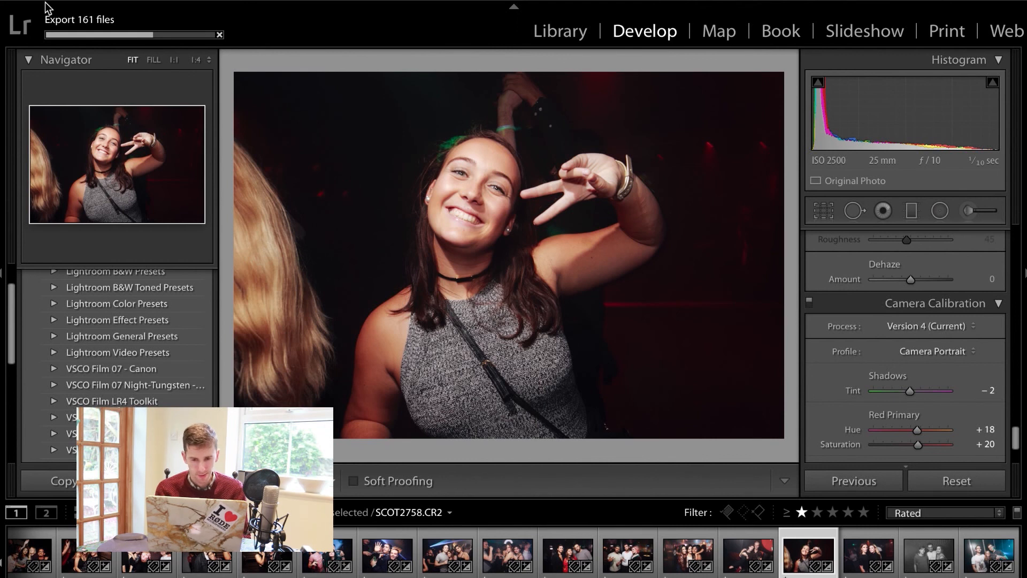
Step: Inspect the arm and surrounding details of the photo at 1:1 and return to the full view
left_click(634, 277)
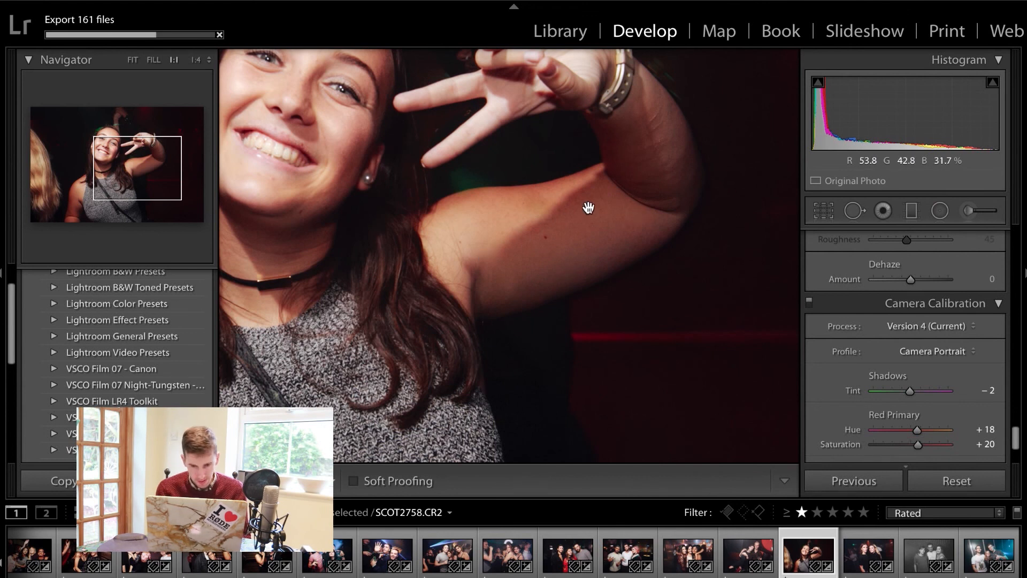
left_click_drag(473, 184, 428, 161)
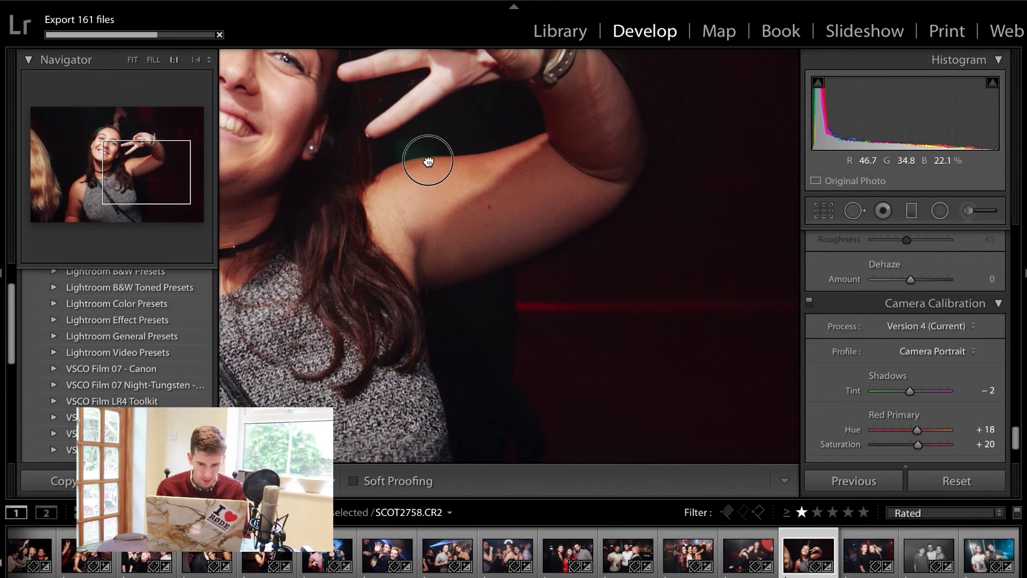
left_click(429, 162)
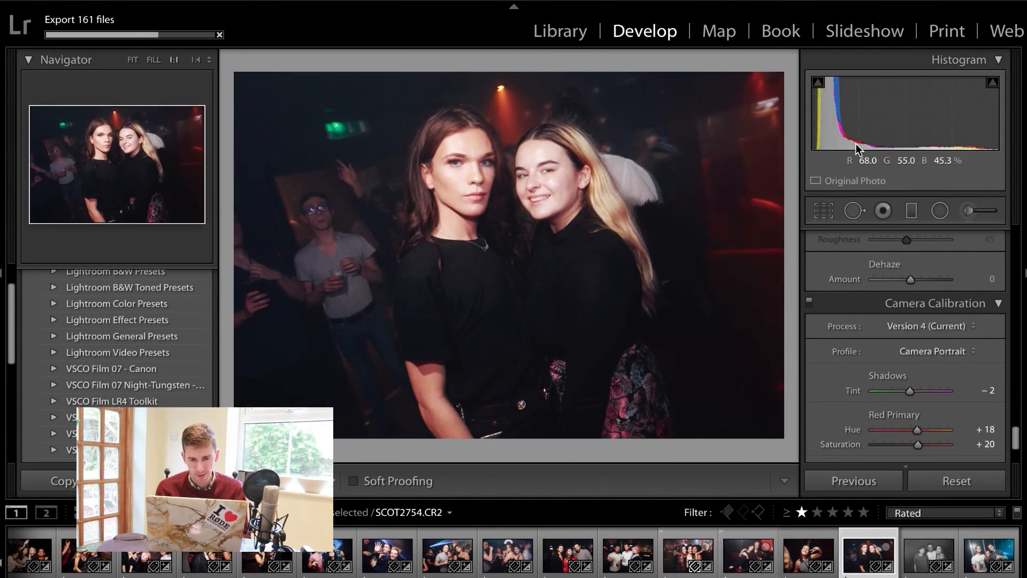
Step: Lower the highlights of SCOT2760.CR2 while zoomed to 1:1, and review its HSL saturation settings and the whole photo
key("z")
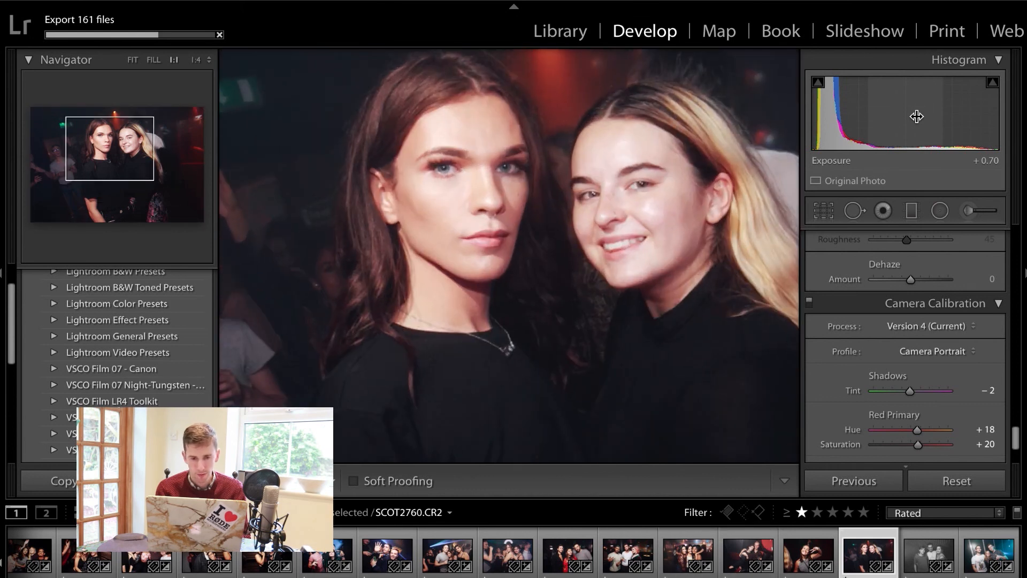
left_click_drag(962, 103, 947, 103)
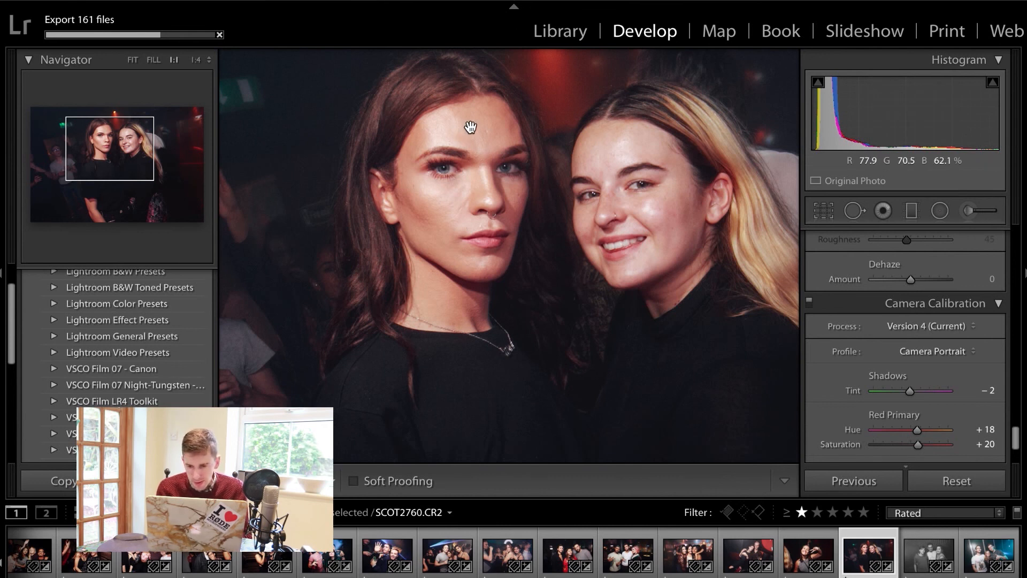
scroll(837, 402, "up", 3)
scroll(837, 402, "up", 10)
scroll(837, 402, "up", 10)
scroll(837, 402, "up", 2)
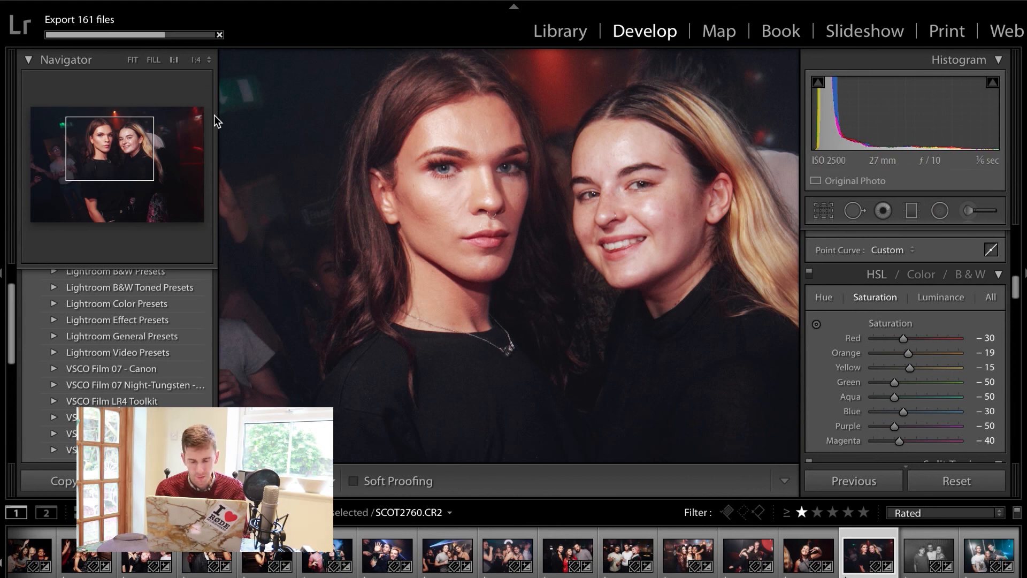
left_click(419, 117)
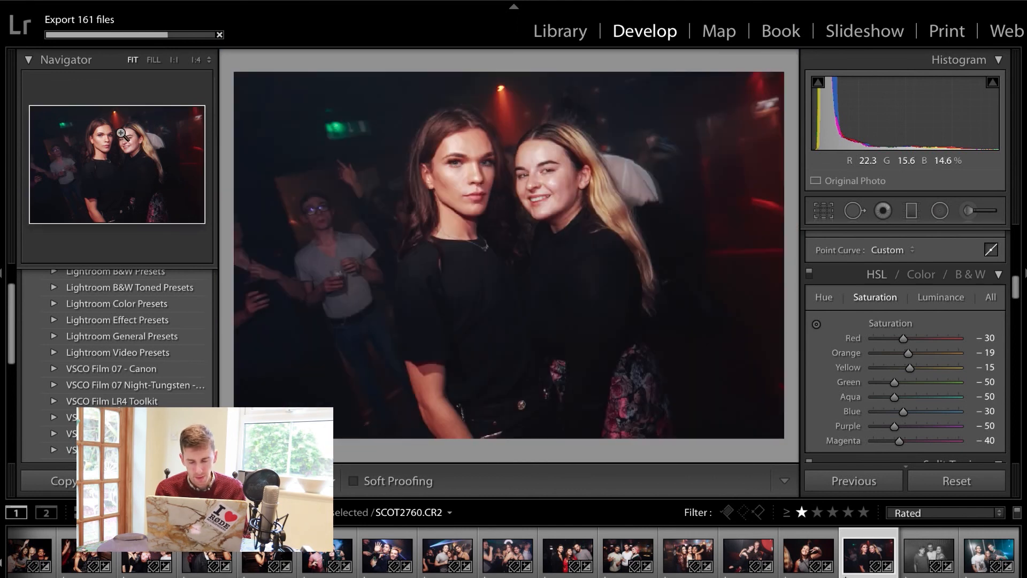